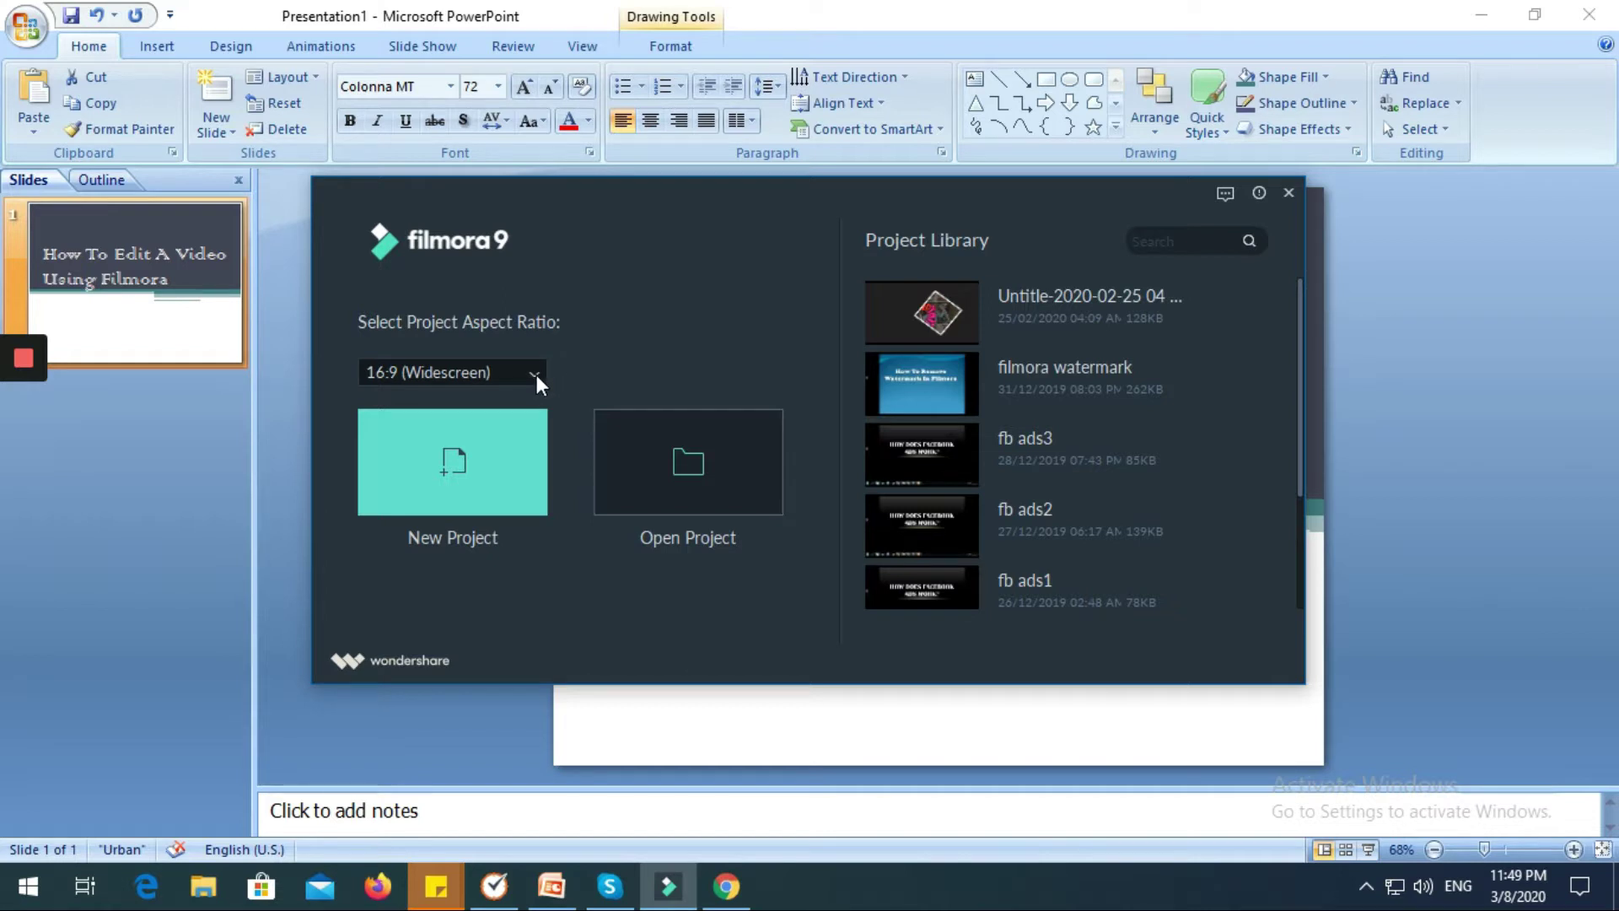
Keep the 16:9 (Widescreen) aspect ratio and create a new empty project
click(535, 376)
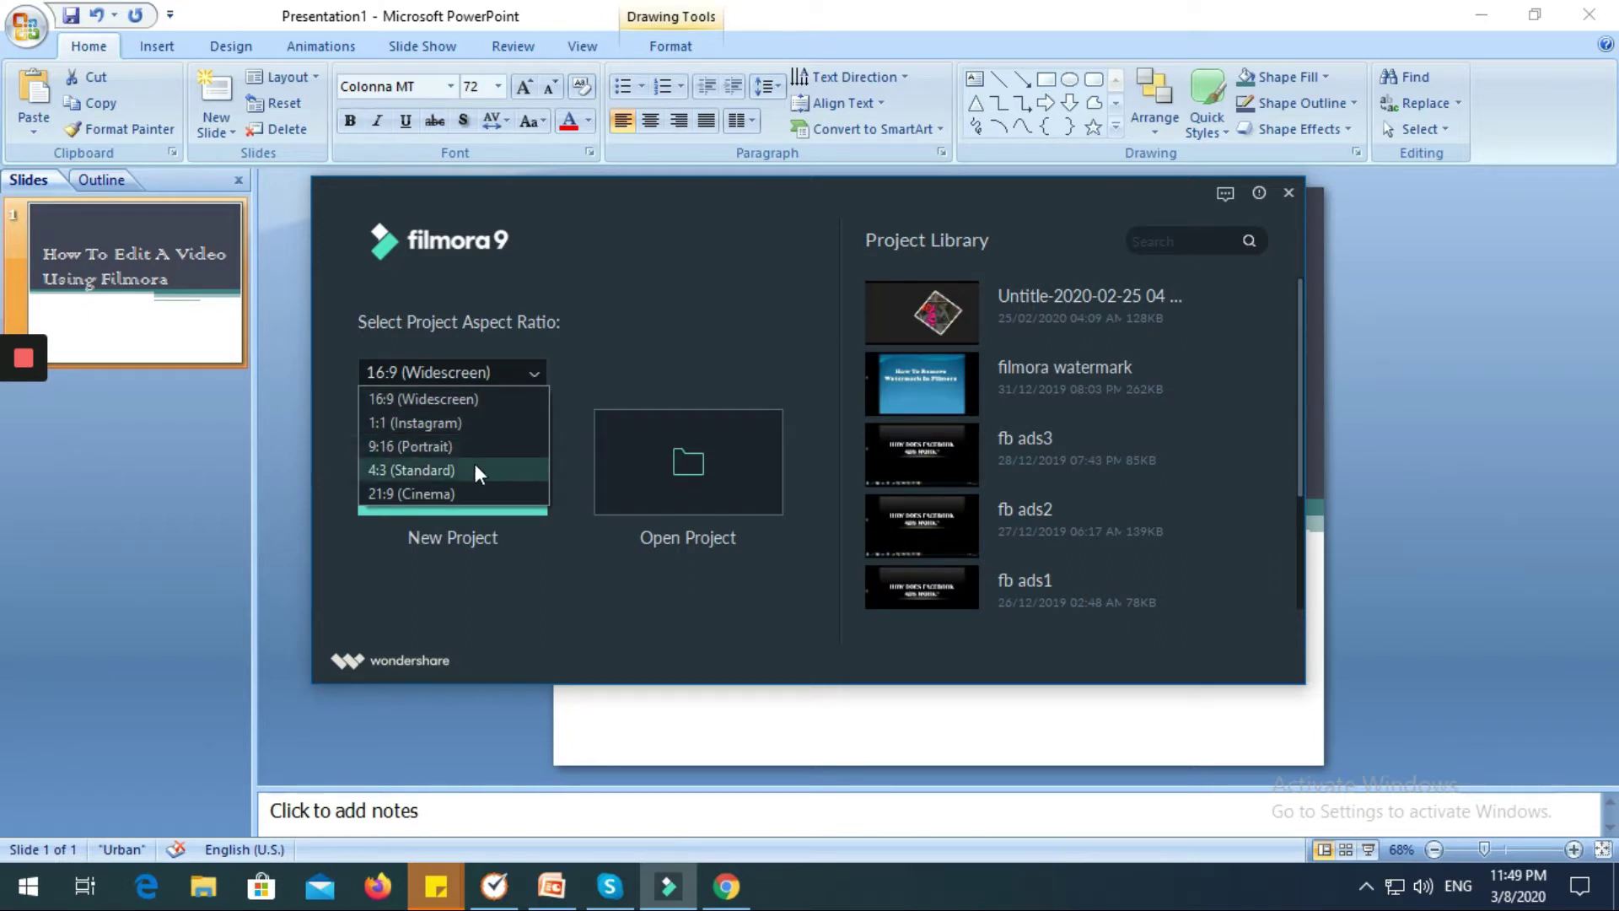
click(680, 333)
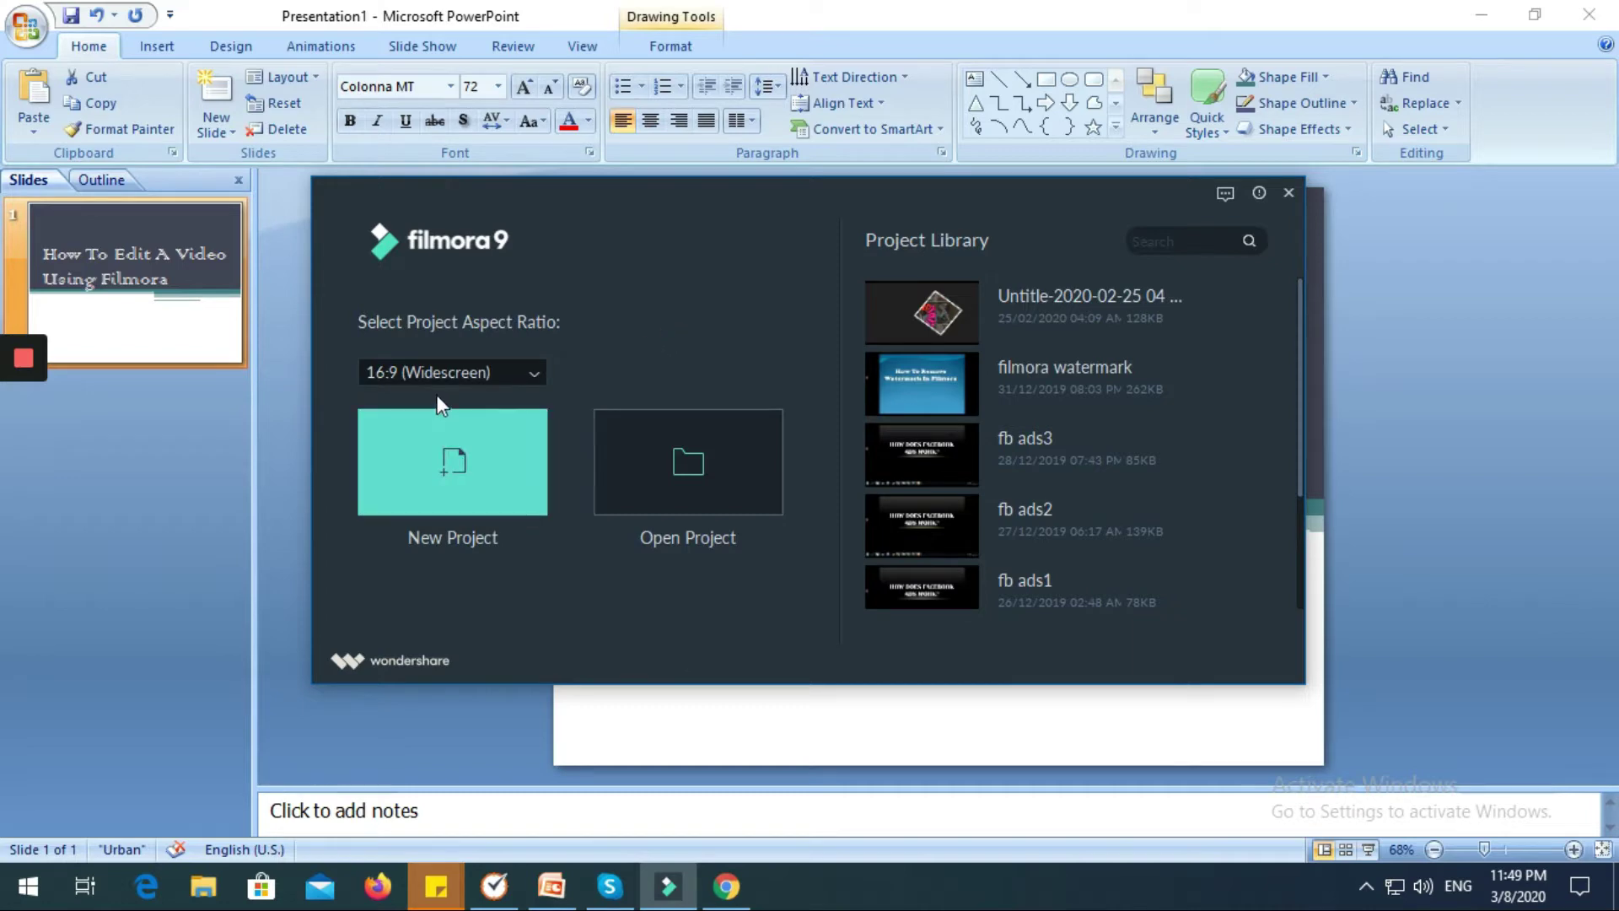
click(457, 467)
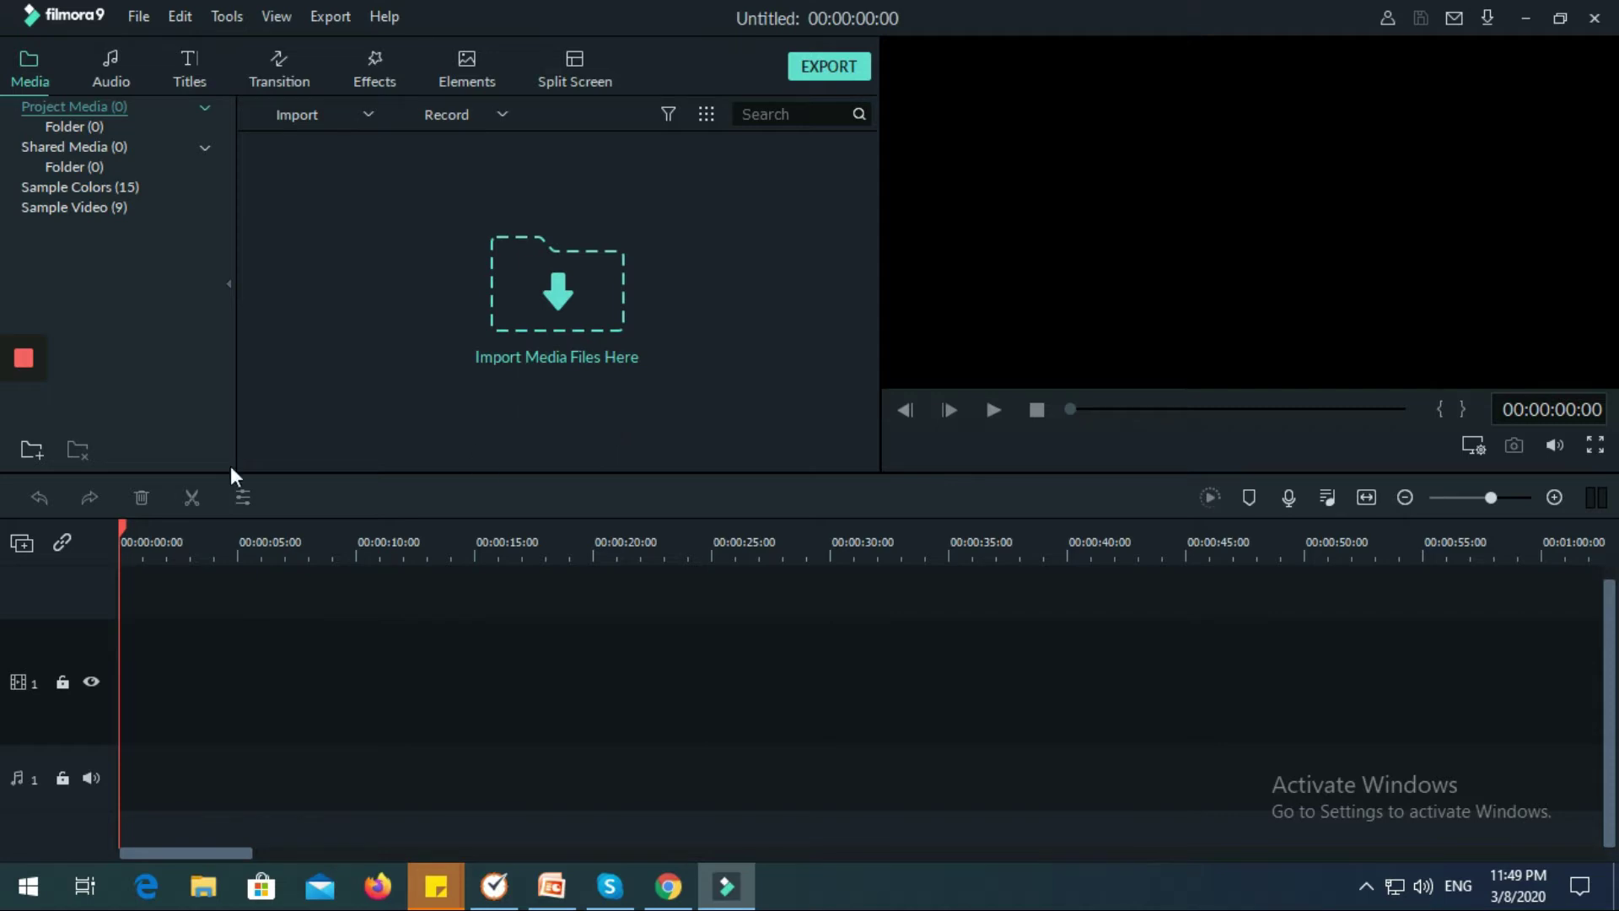
Browse the tracks in the Audio music library
click(108, 78)
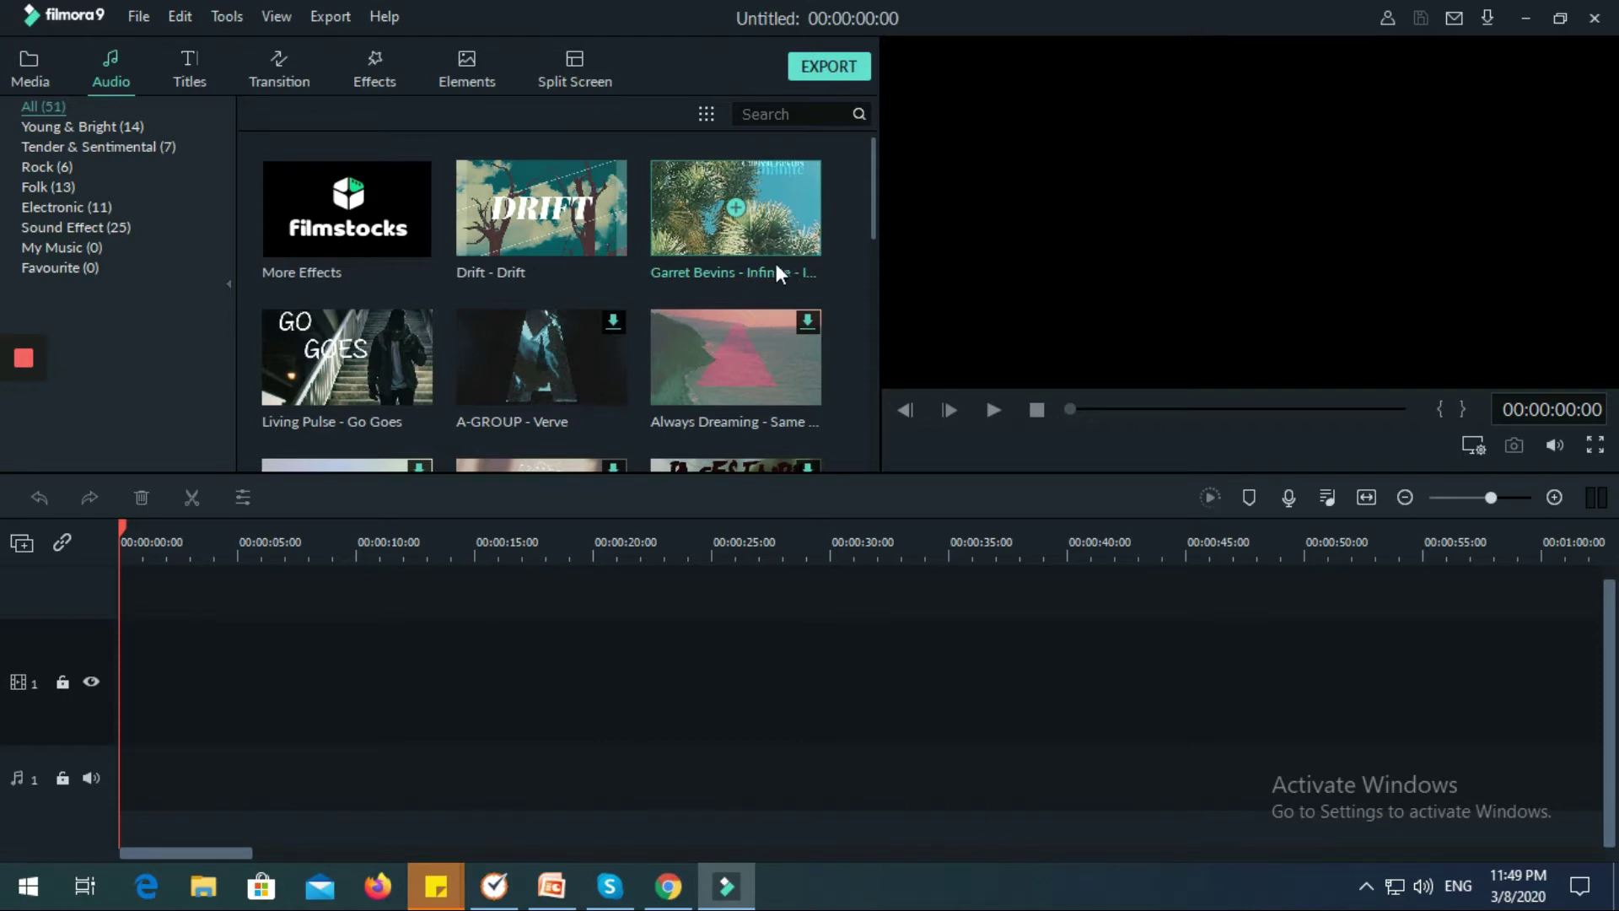
scroll(730, 245, down, 3)
scroll(707, 255, up, 3)
scroll(731, 244, down, 6)
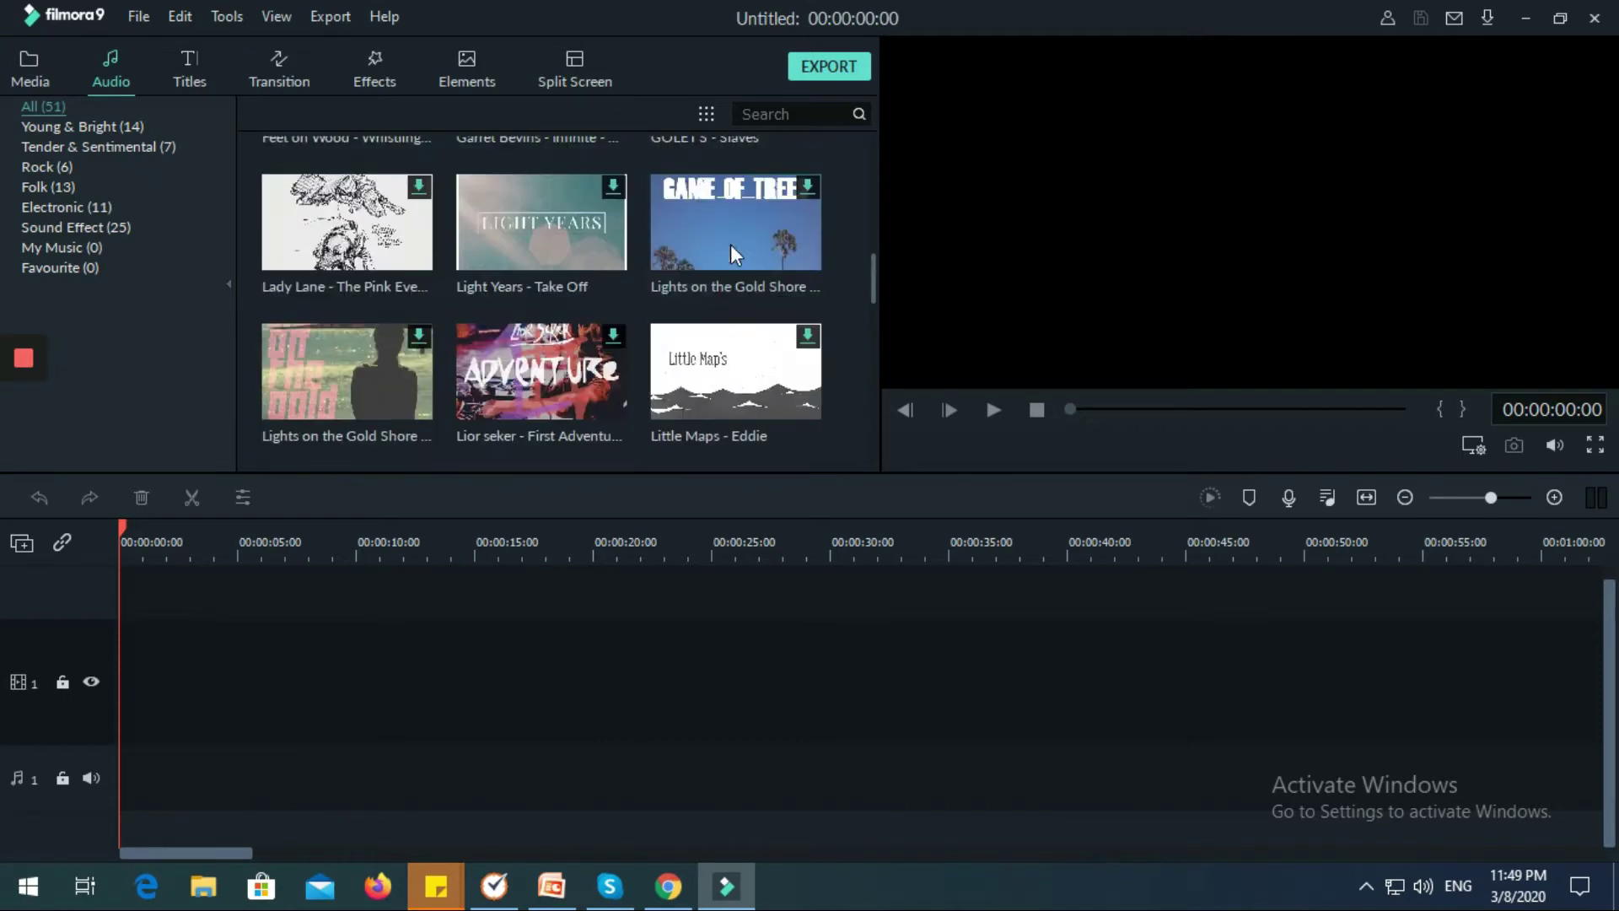
scroll(815, 285, up, 6)
scroll(817, 245, down, 12)
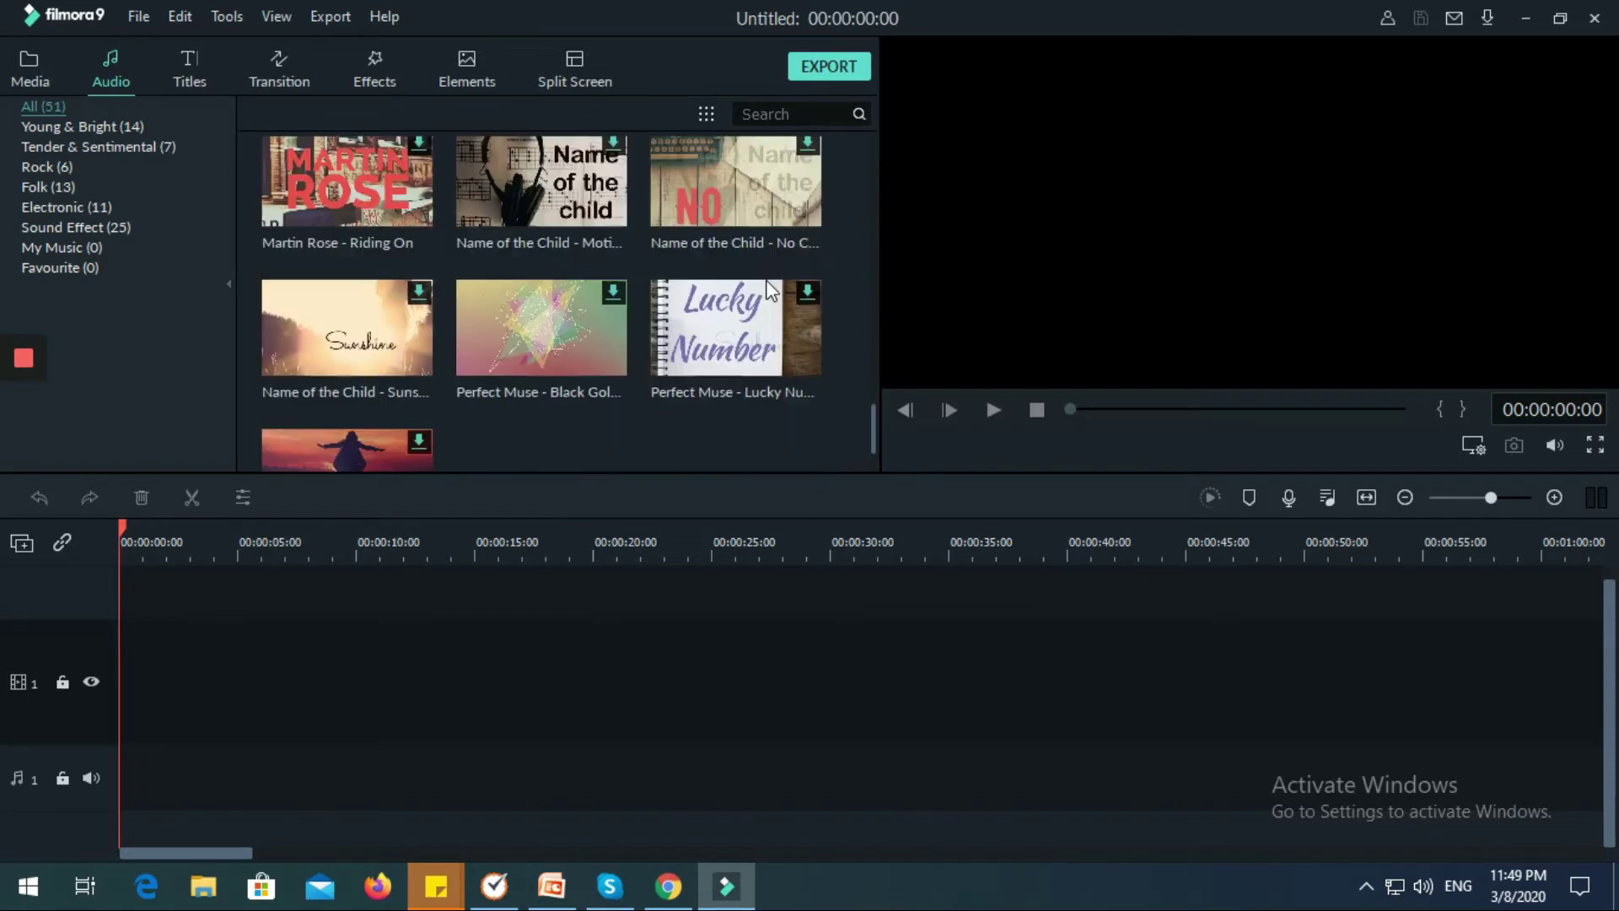
scroll(759, 285, up, 12)
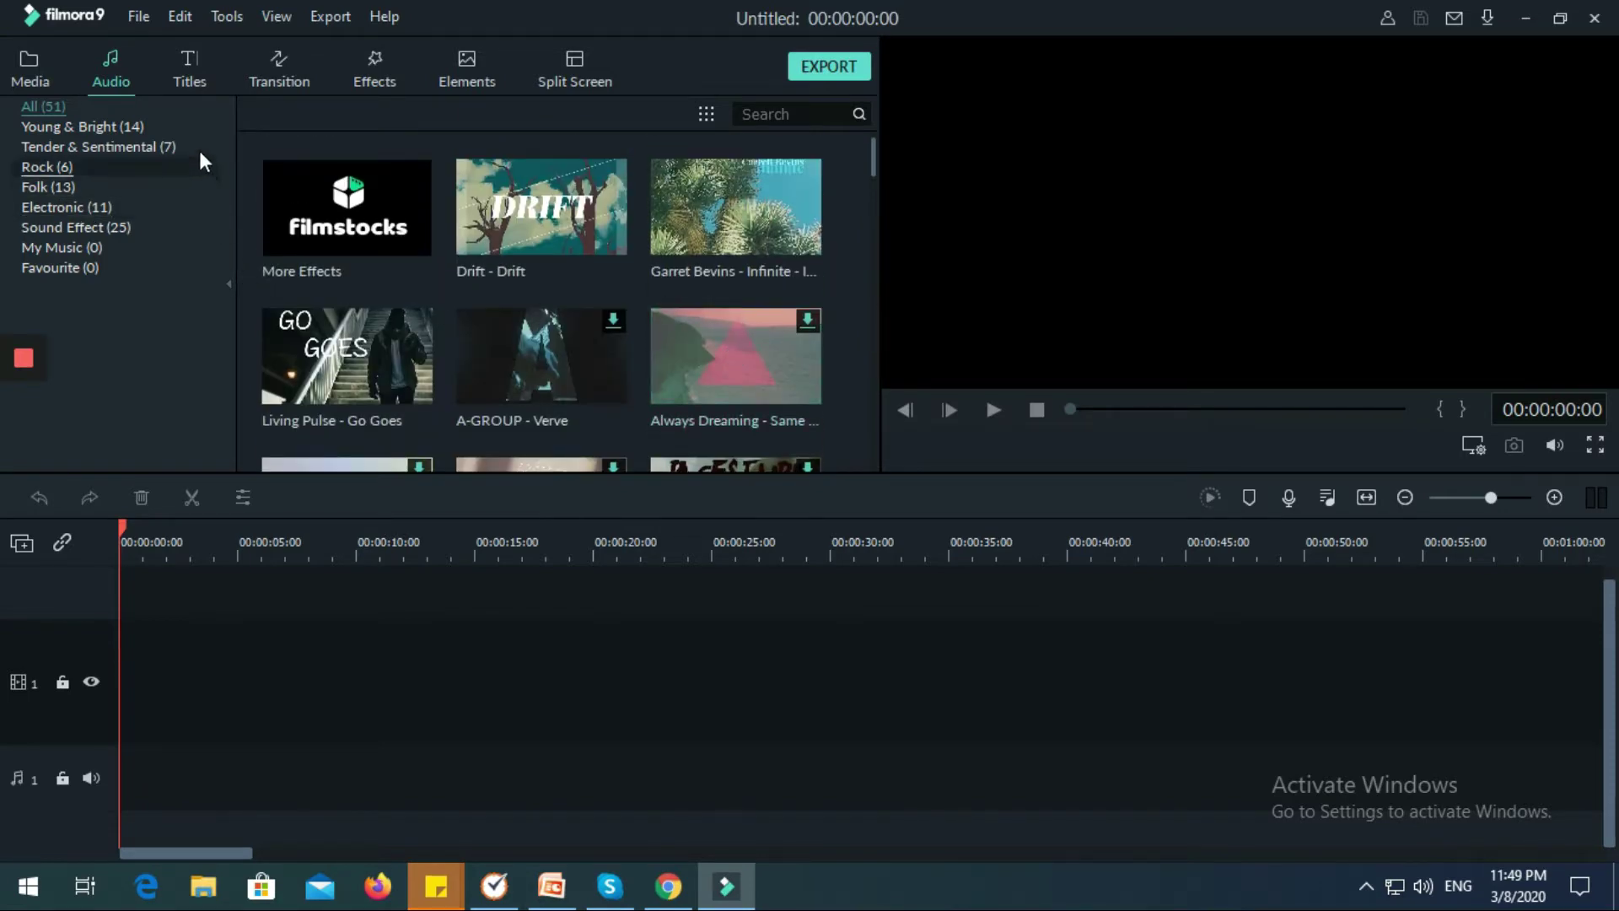
Browse the title templates in Credits, Lower Thirds and Openers
click(187, 69)
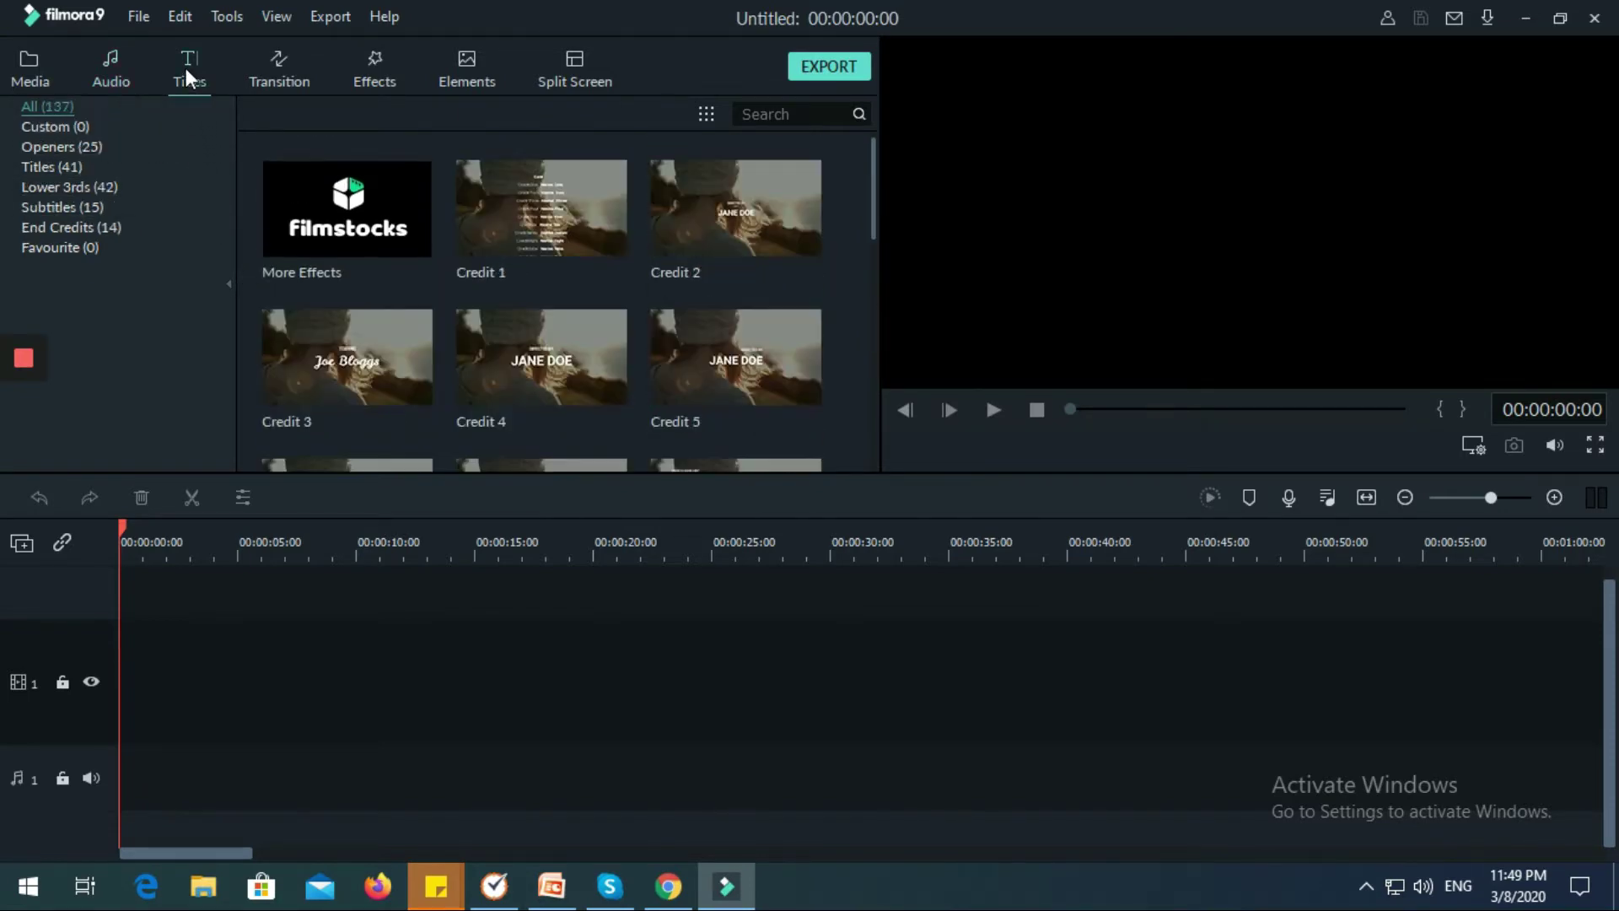
scroll(651, 287, down, 5)
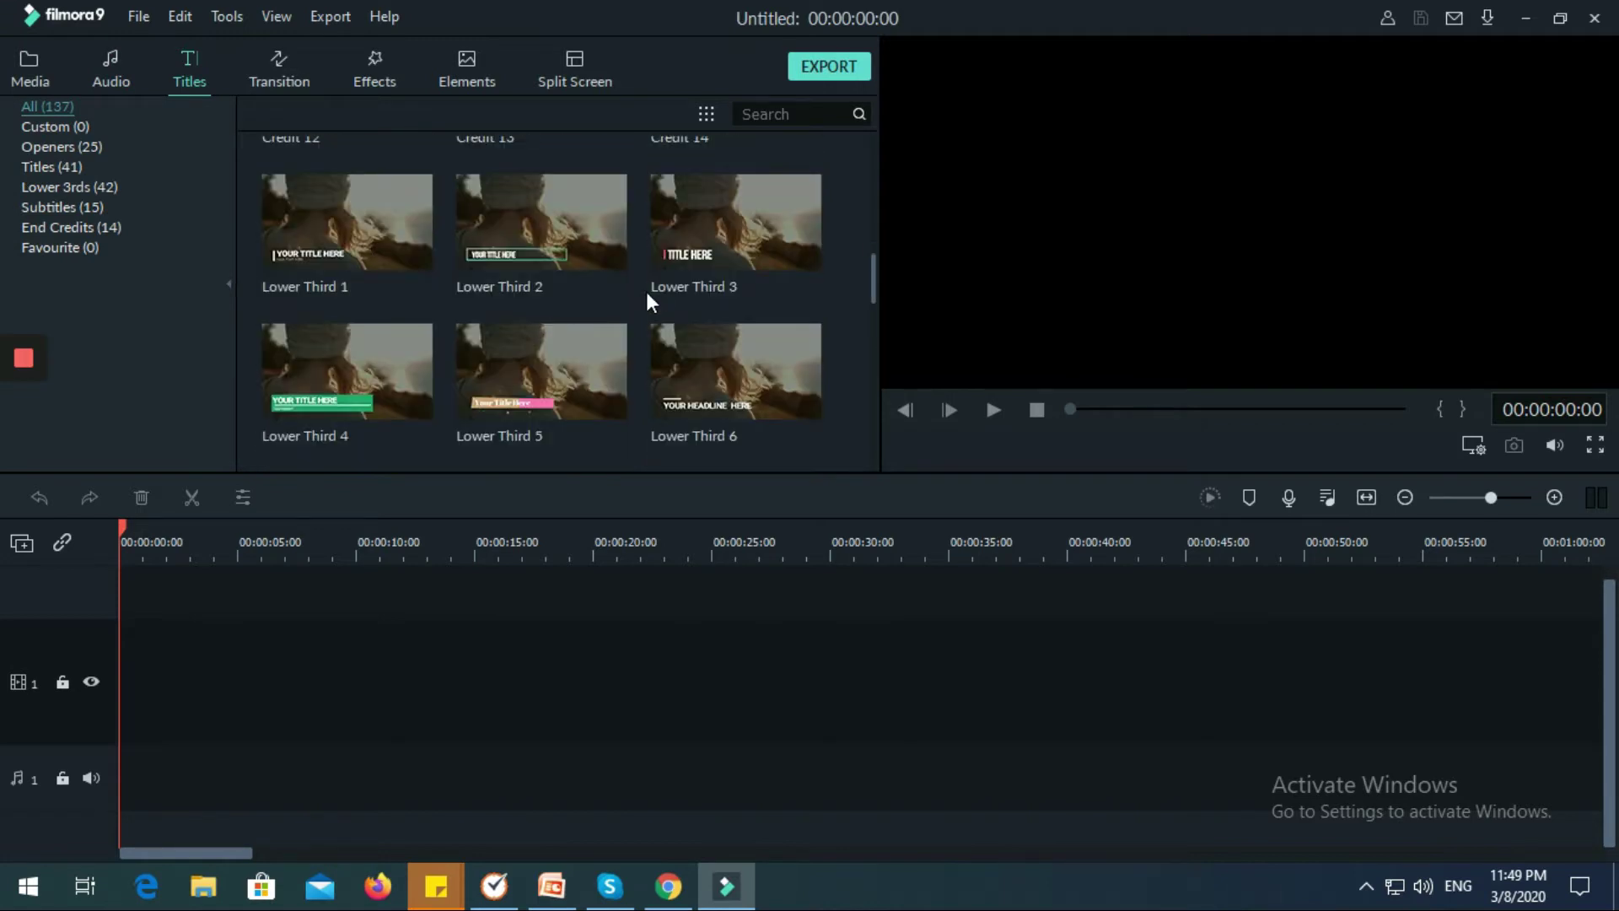
scroll(645, 288, down, 15)
scroll(649, 295, up, 15)
scroll(644, 294, up, 5)
scroll(643, 290, down, 20)
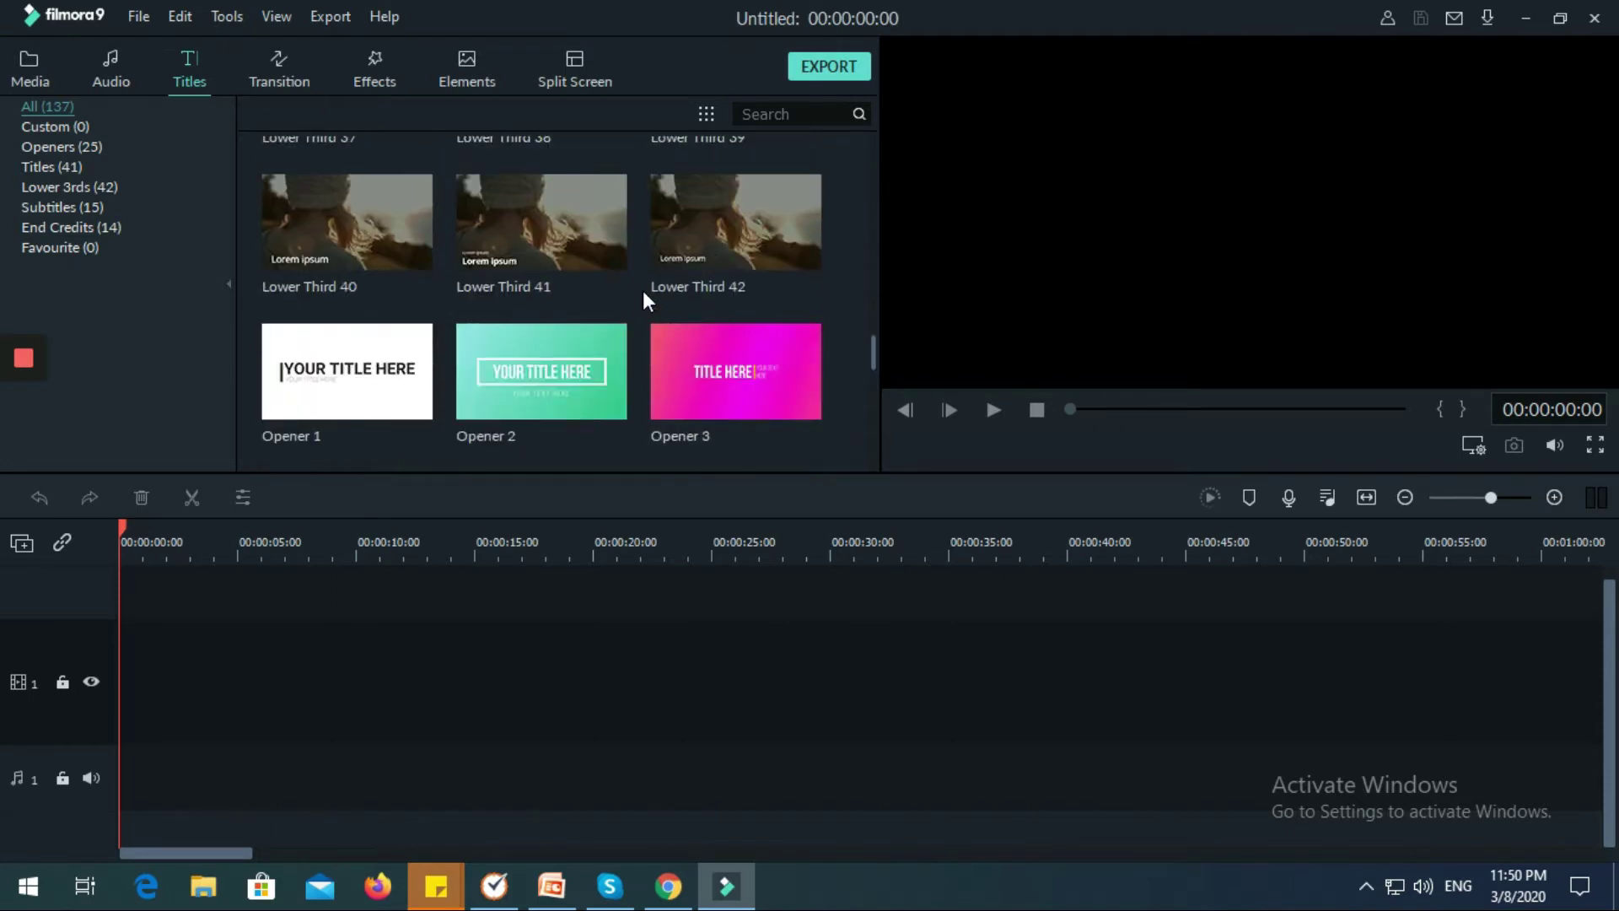
scroll(643, 290, up, 15)
scroll(642, 290, up, 6)
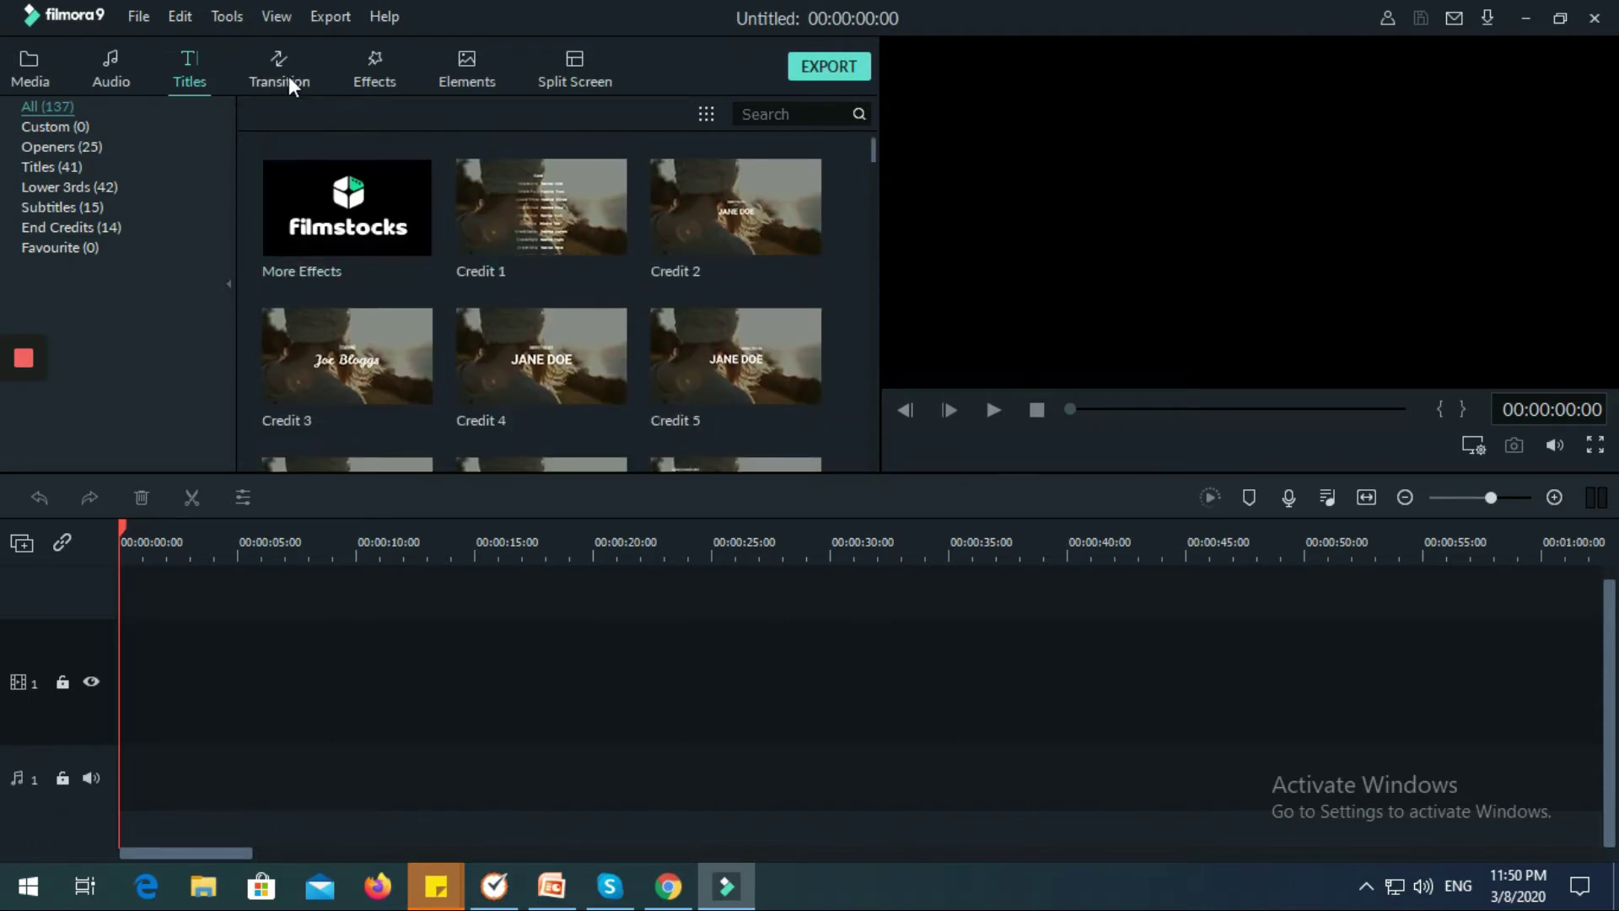
Browse the Transition library grid
click(289, 83)
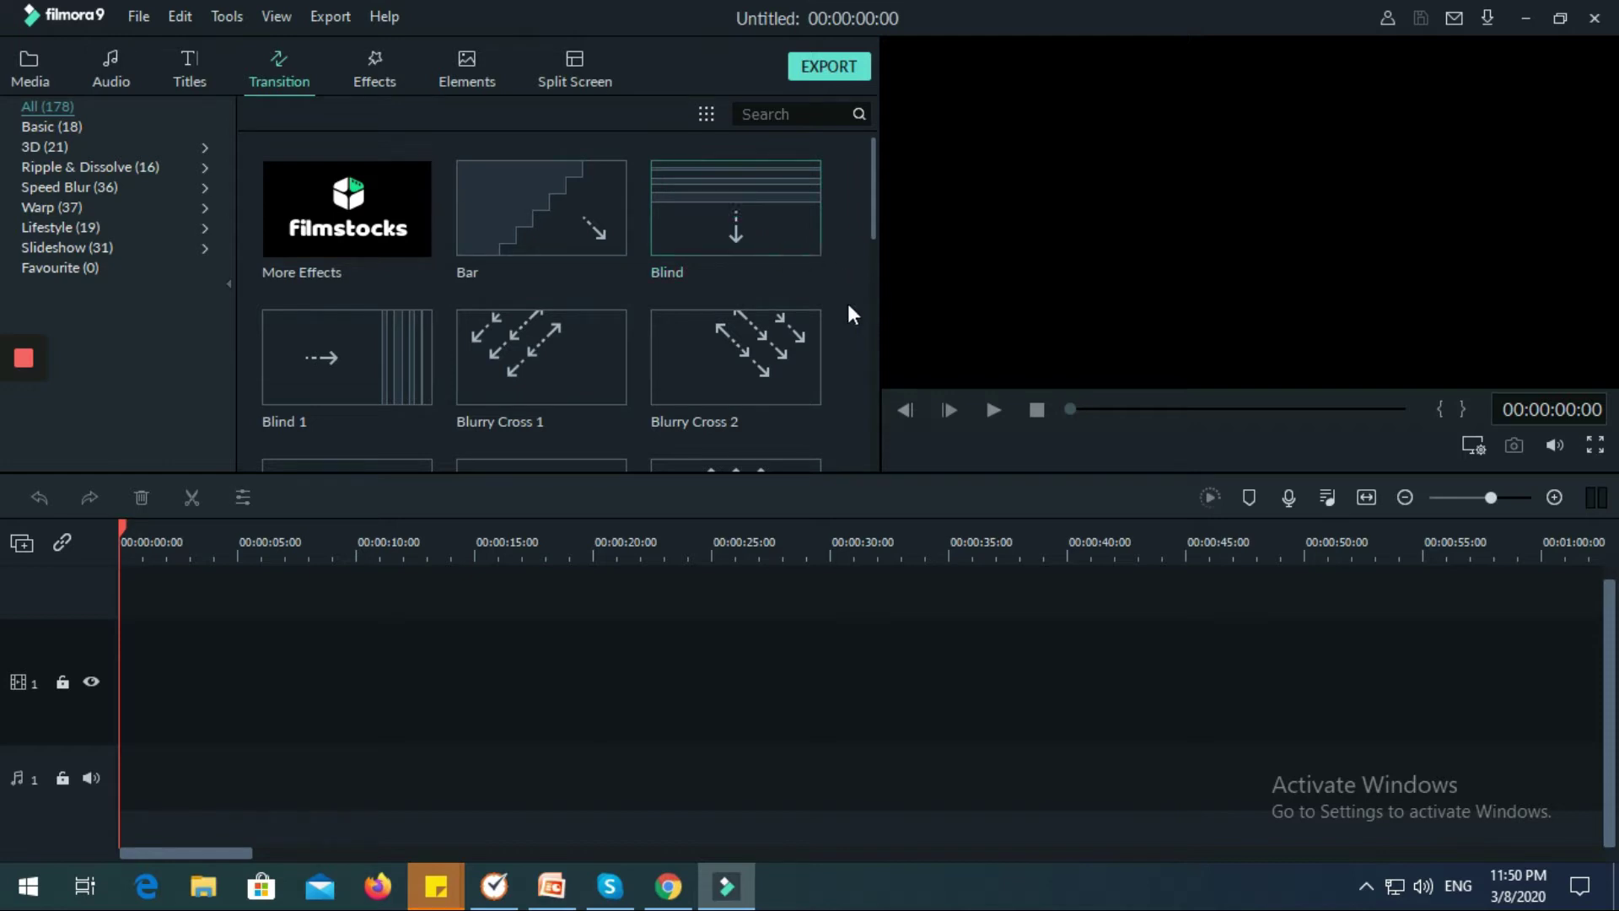
scroll(823, 250, down, 5)
scroll(824, 249, up, 5)
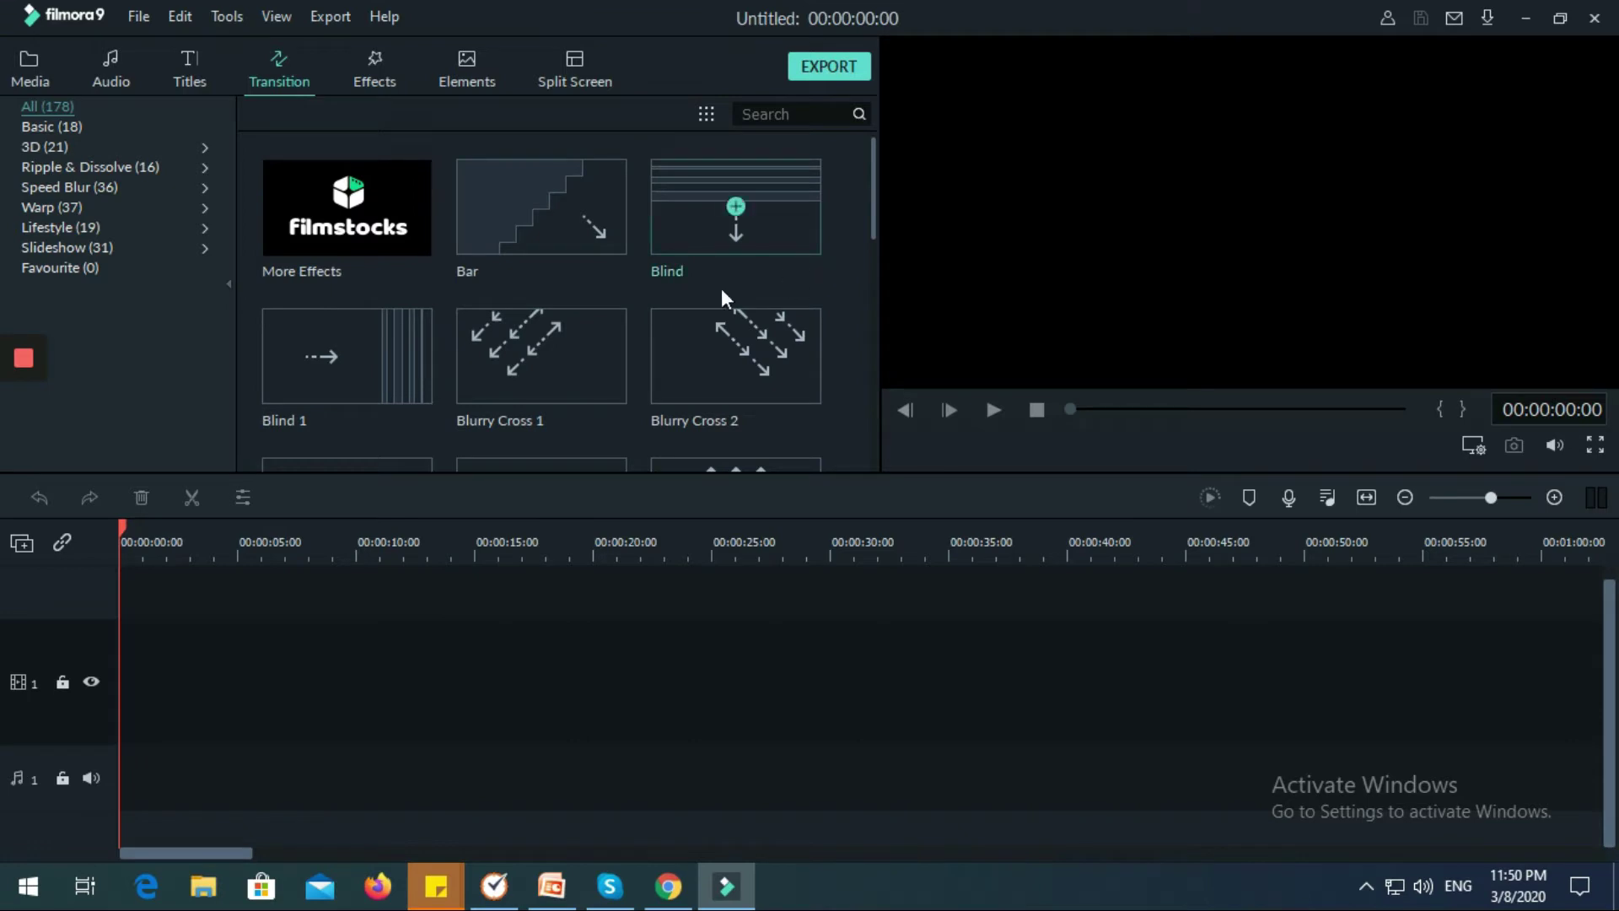
scroll(680, 322, down, 1)
scroll(680, 322, up, 1)
Browse the Effects and filters library grid
click(373, 82)
scroll(716, 286, down, 10)
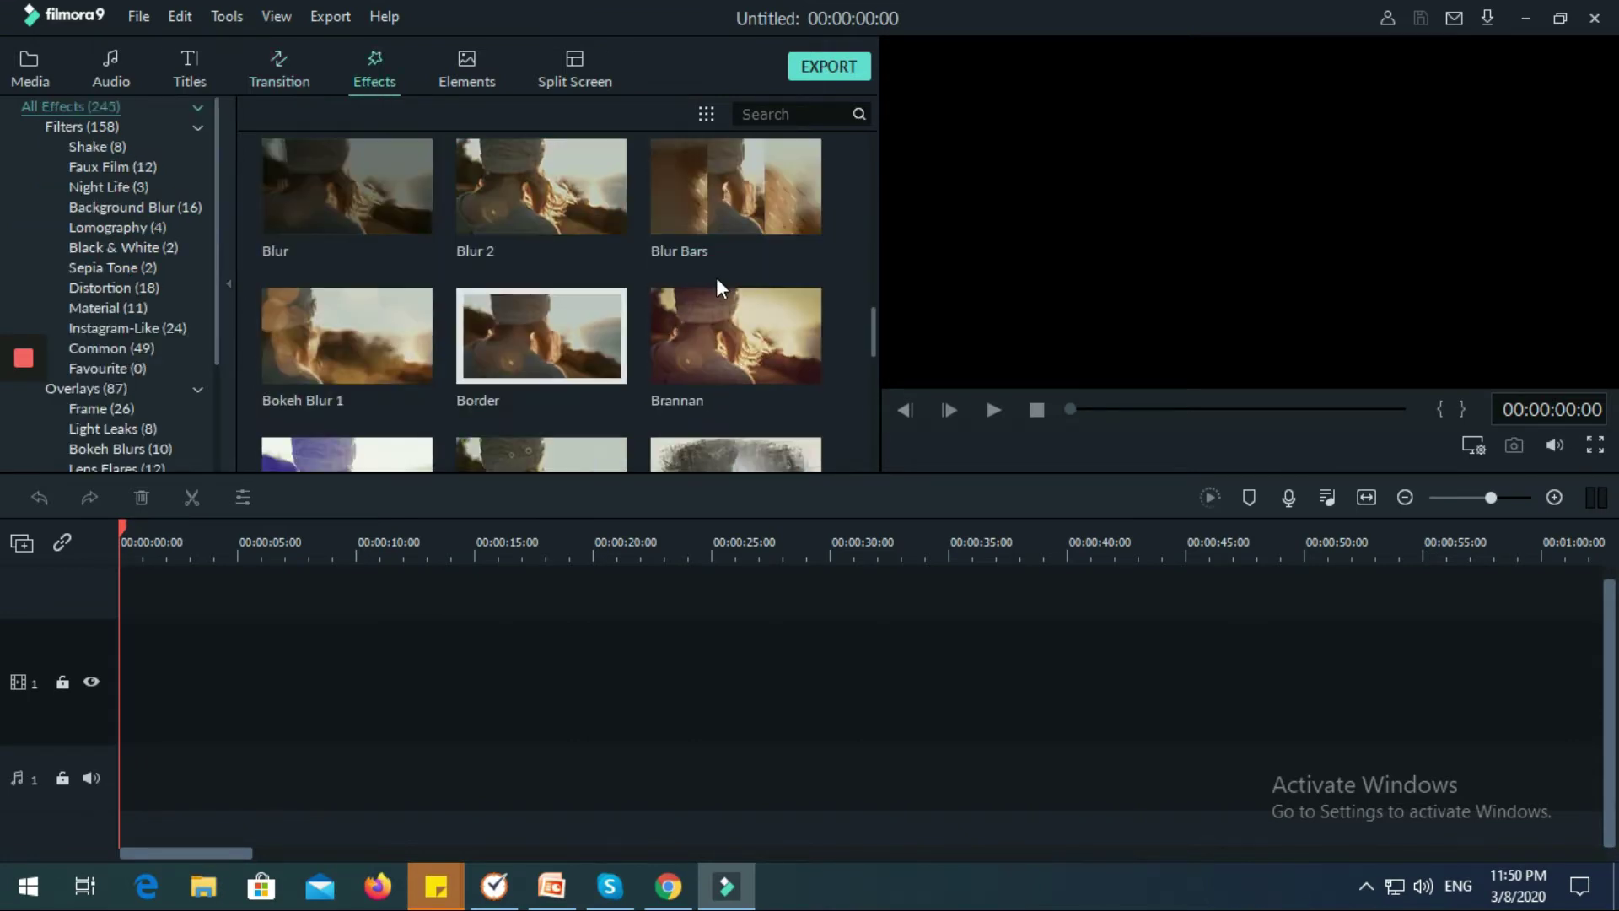
scroll(742, 278, up, 10)
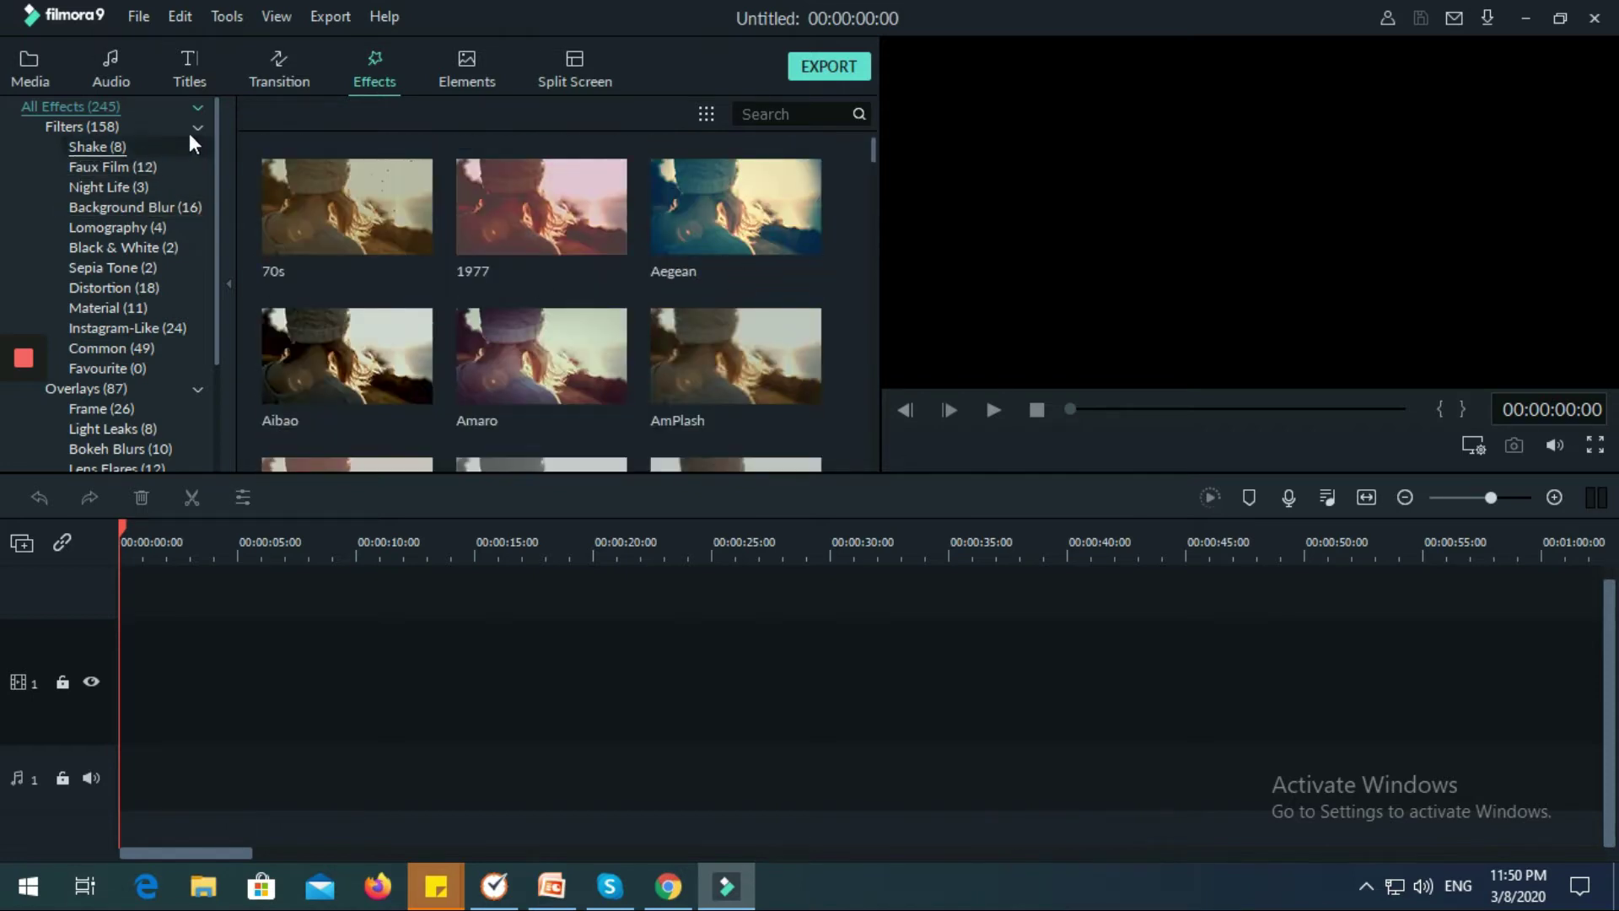
scroll(143, 265, down, 2)
scroll(174, 237, up, 2)
Look through the Elements and Split Screen libraries, then return to Audio
click(496, 74)
scroll(609, 232, down, 10)
scroll(610, 232, up, 10)
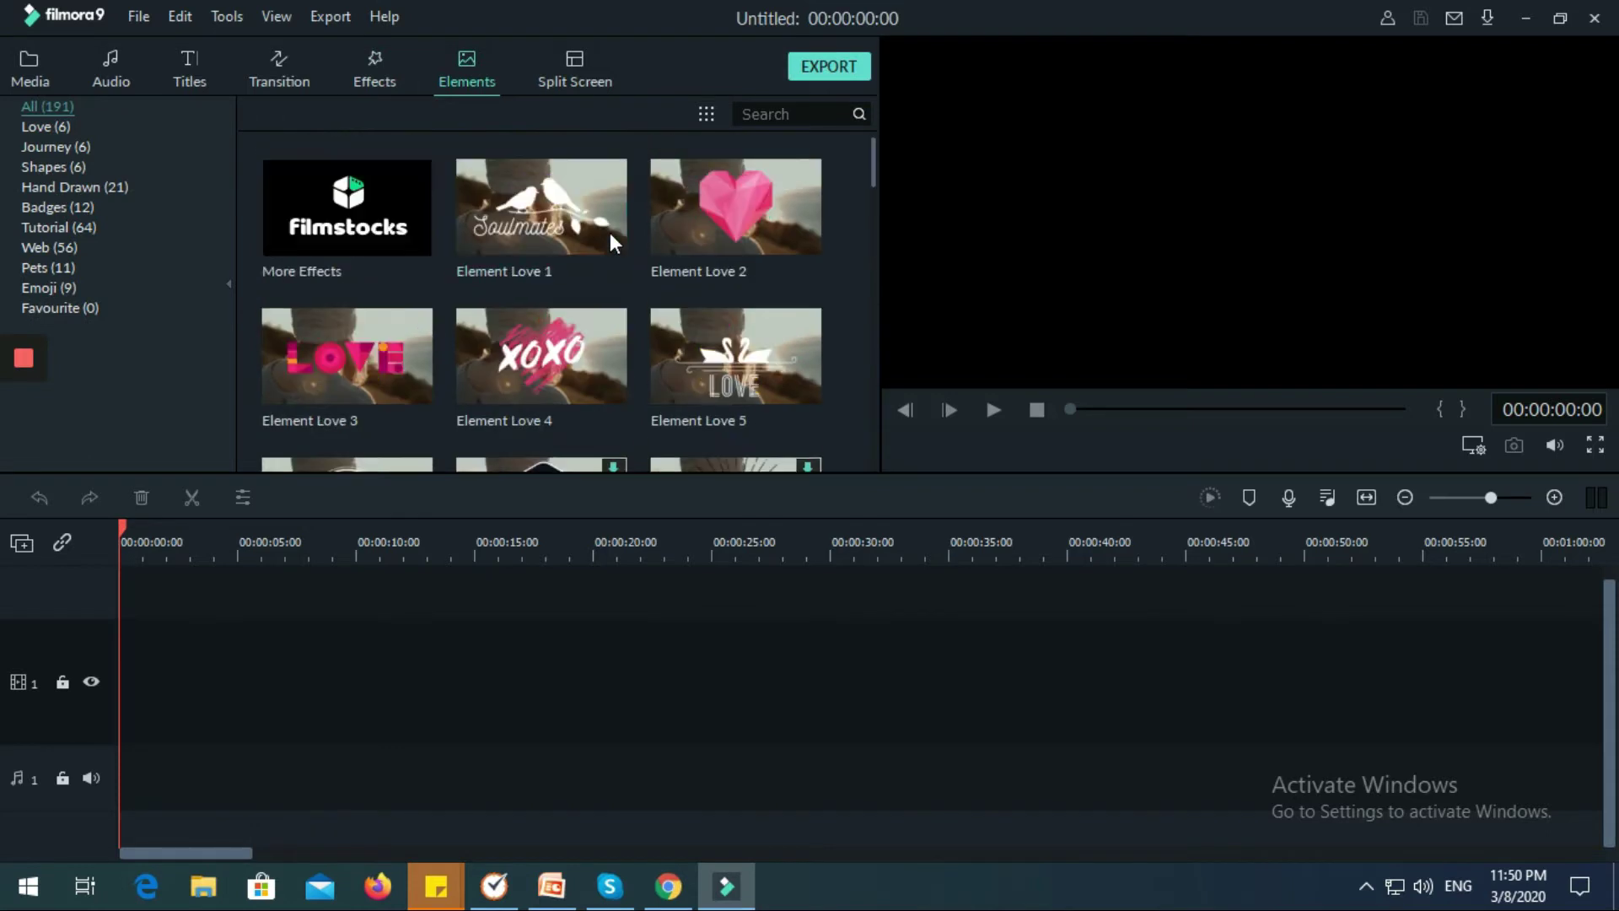
click(572, 74)
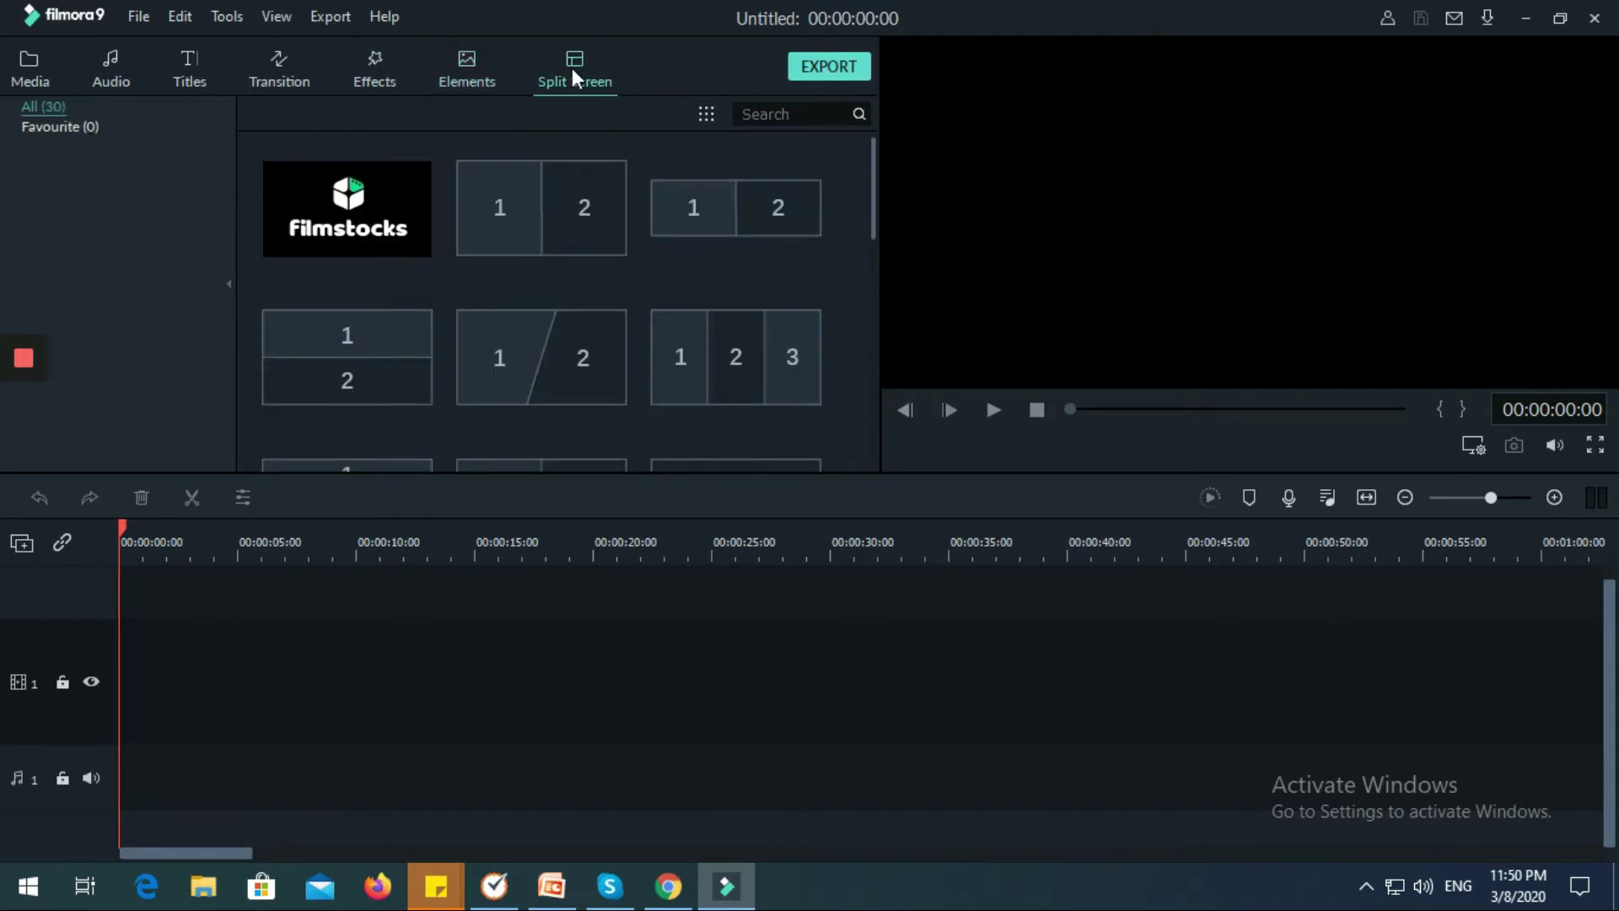
click(115, 74)
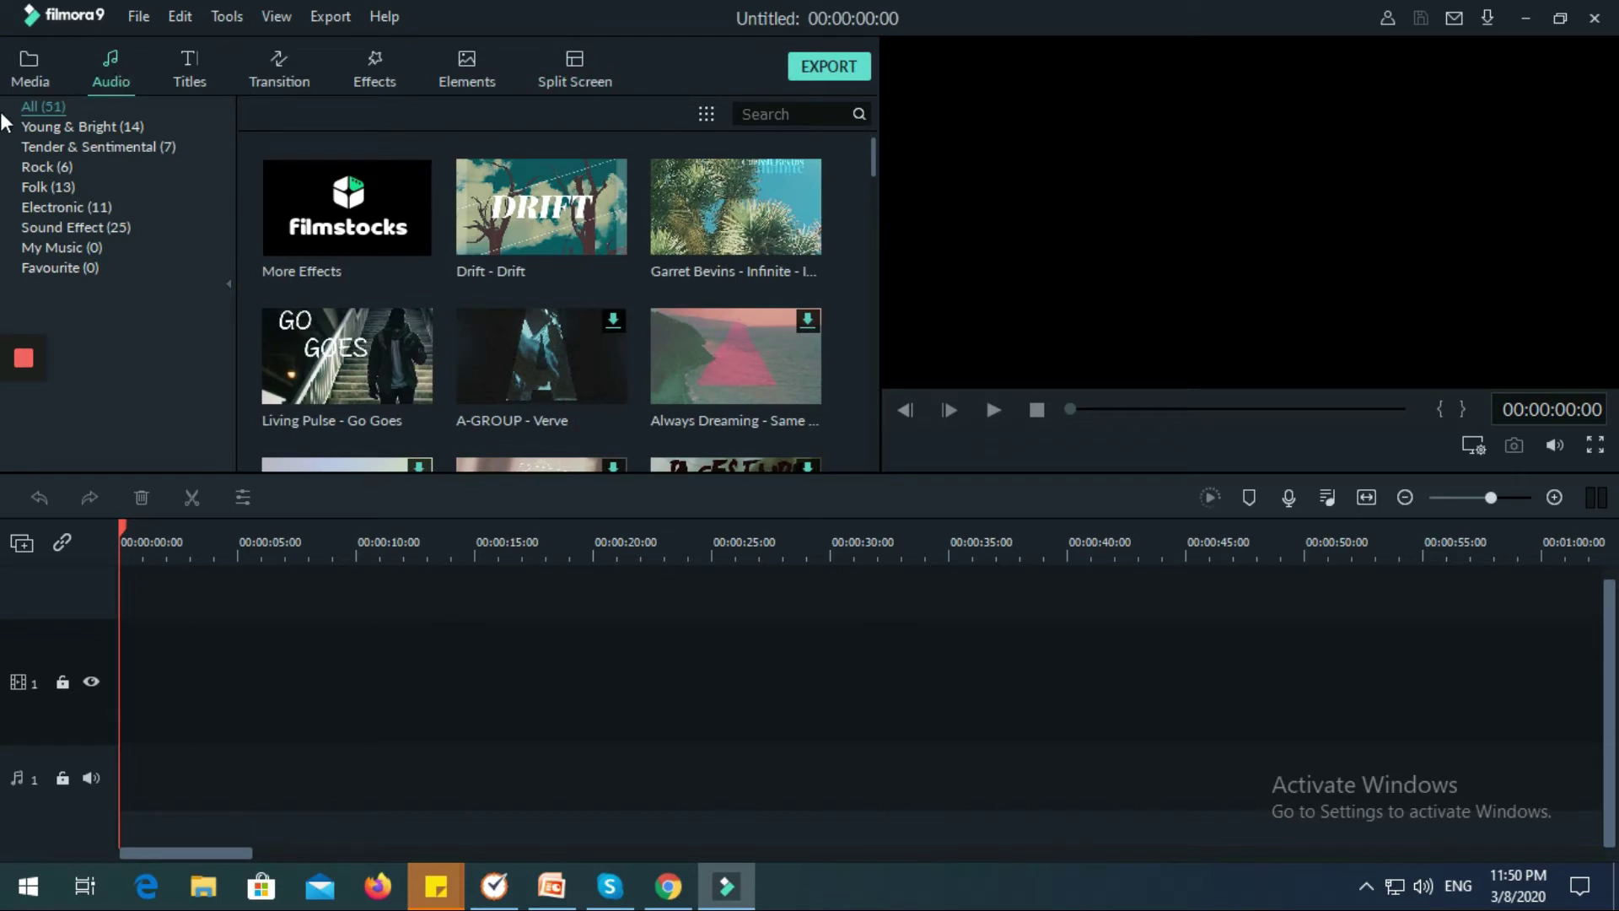
Import My Video1 from Documents > Wondershare Filmora 9 > Output into the project media
click(37, 63)
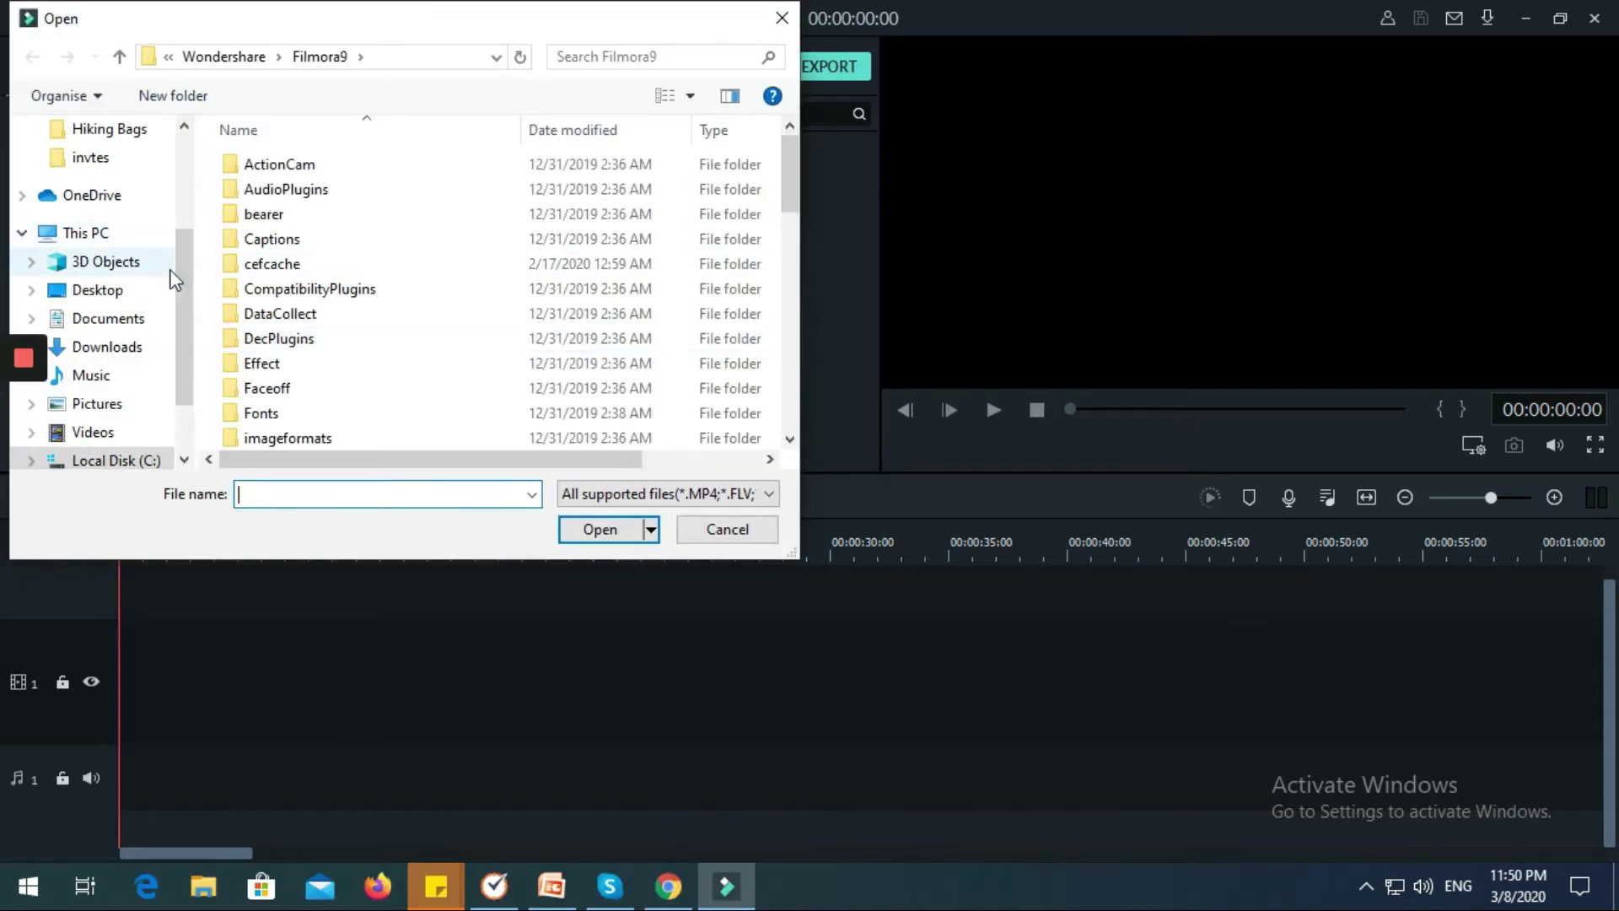
click(135, 322)
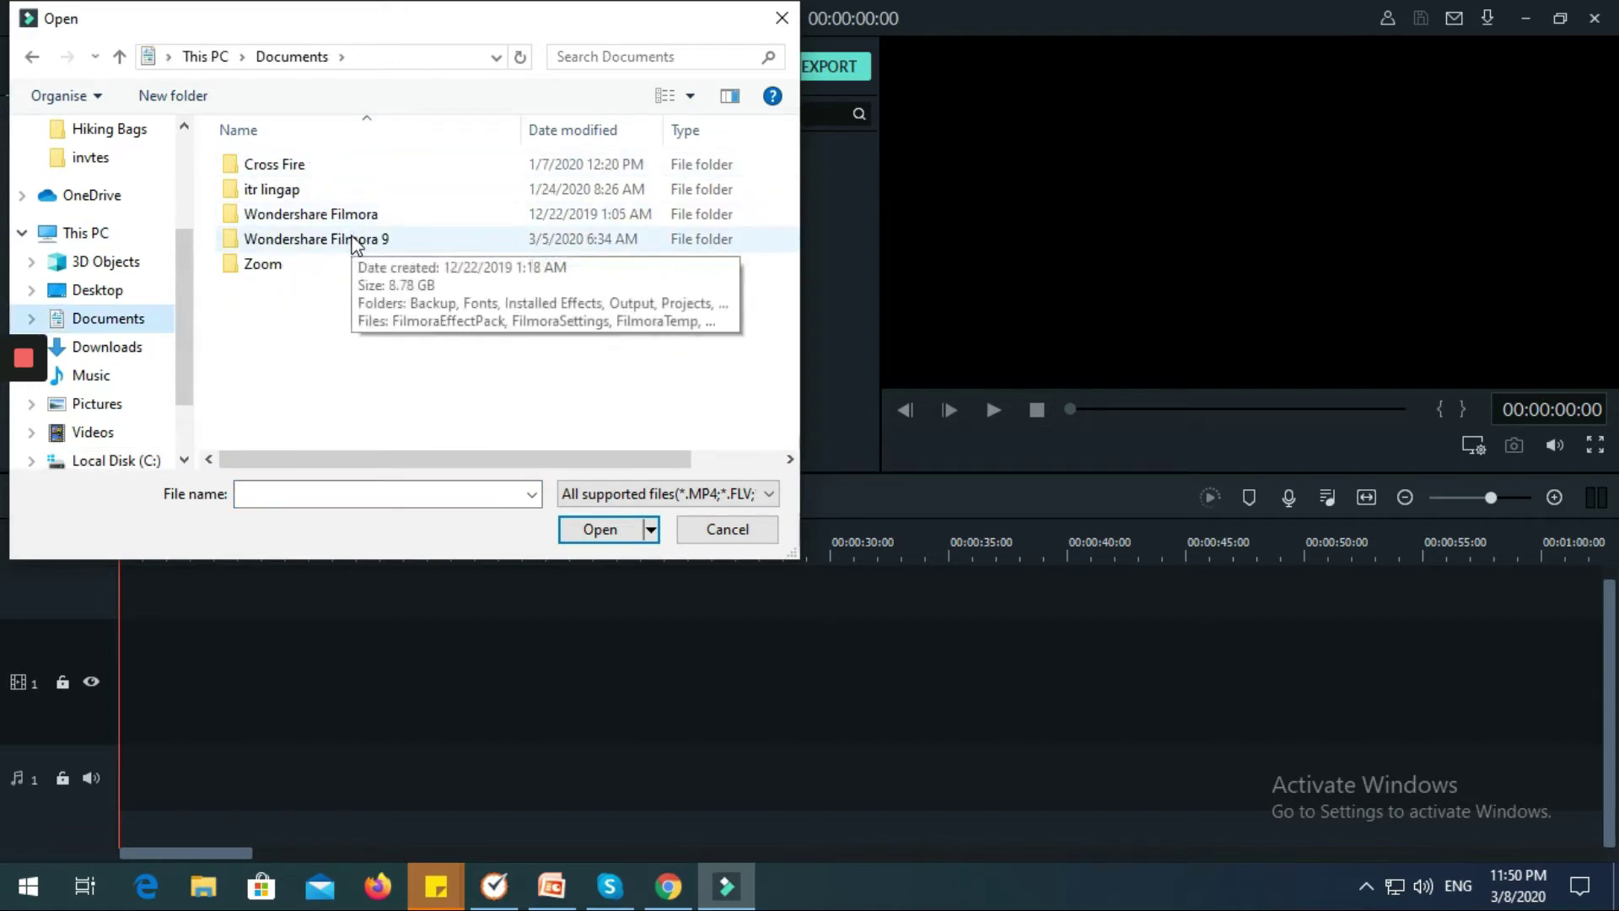
double_click(354, 242)
double_click(323, 243)
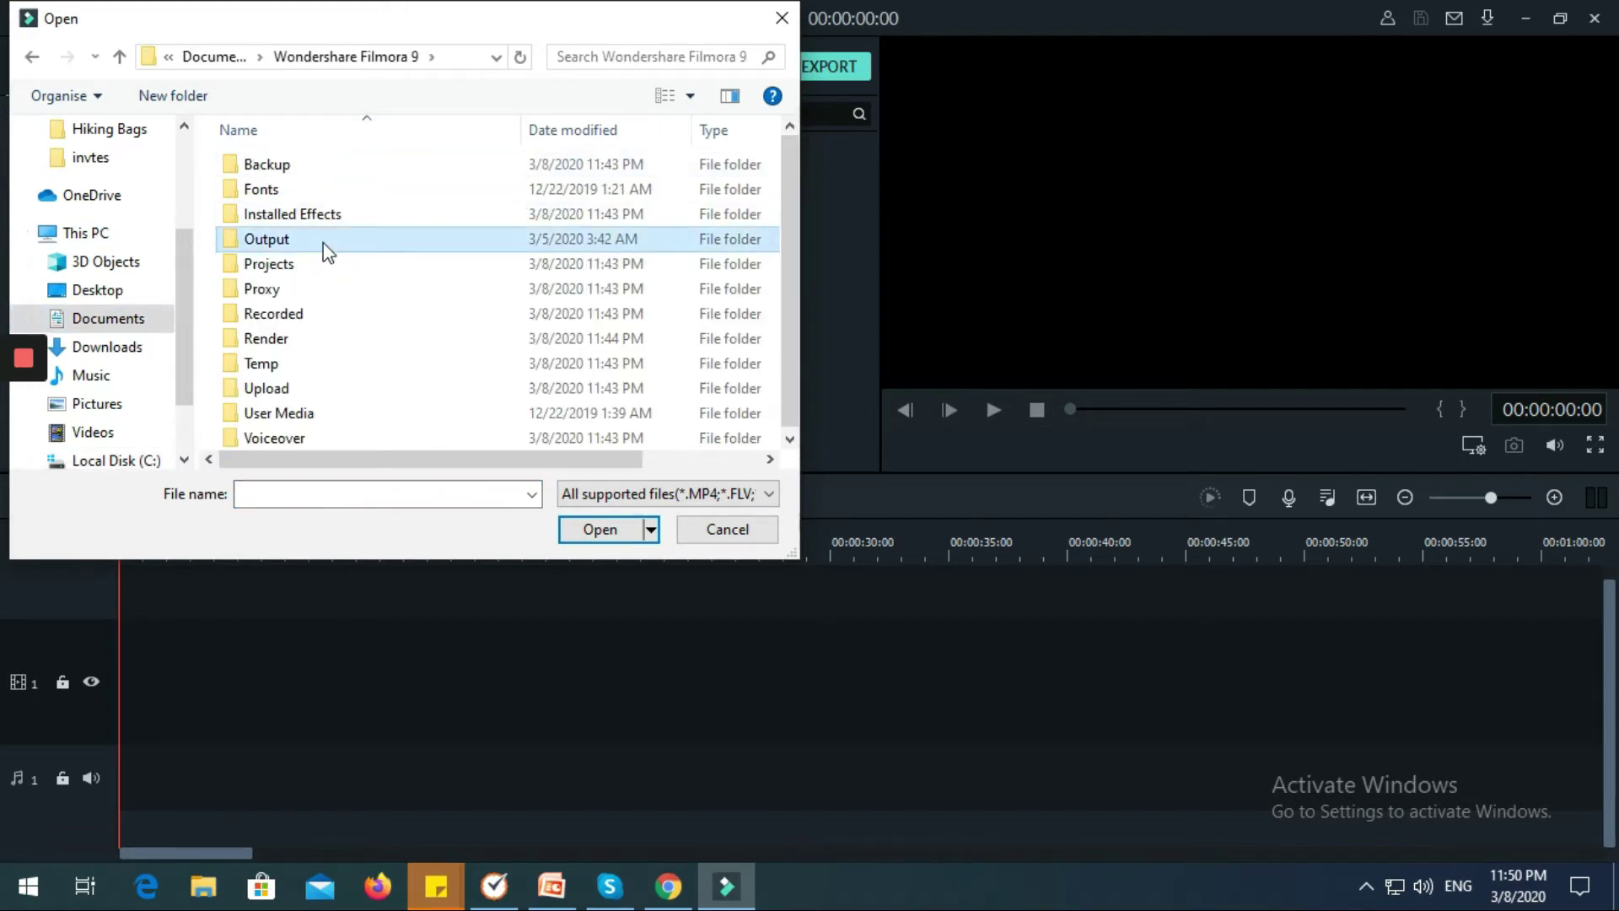
scroll(472, 253, down, 3)
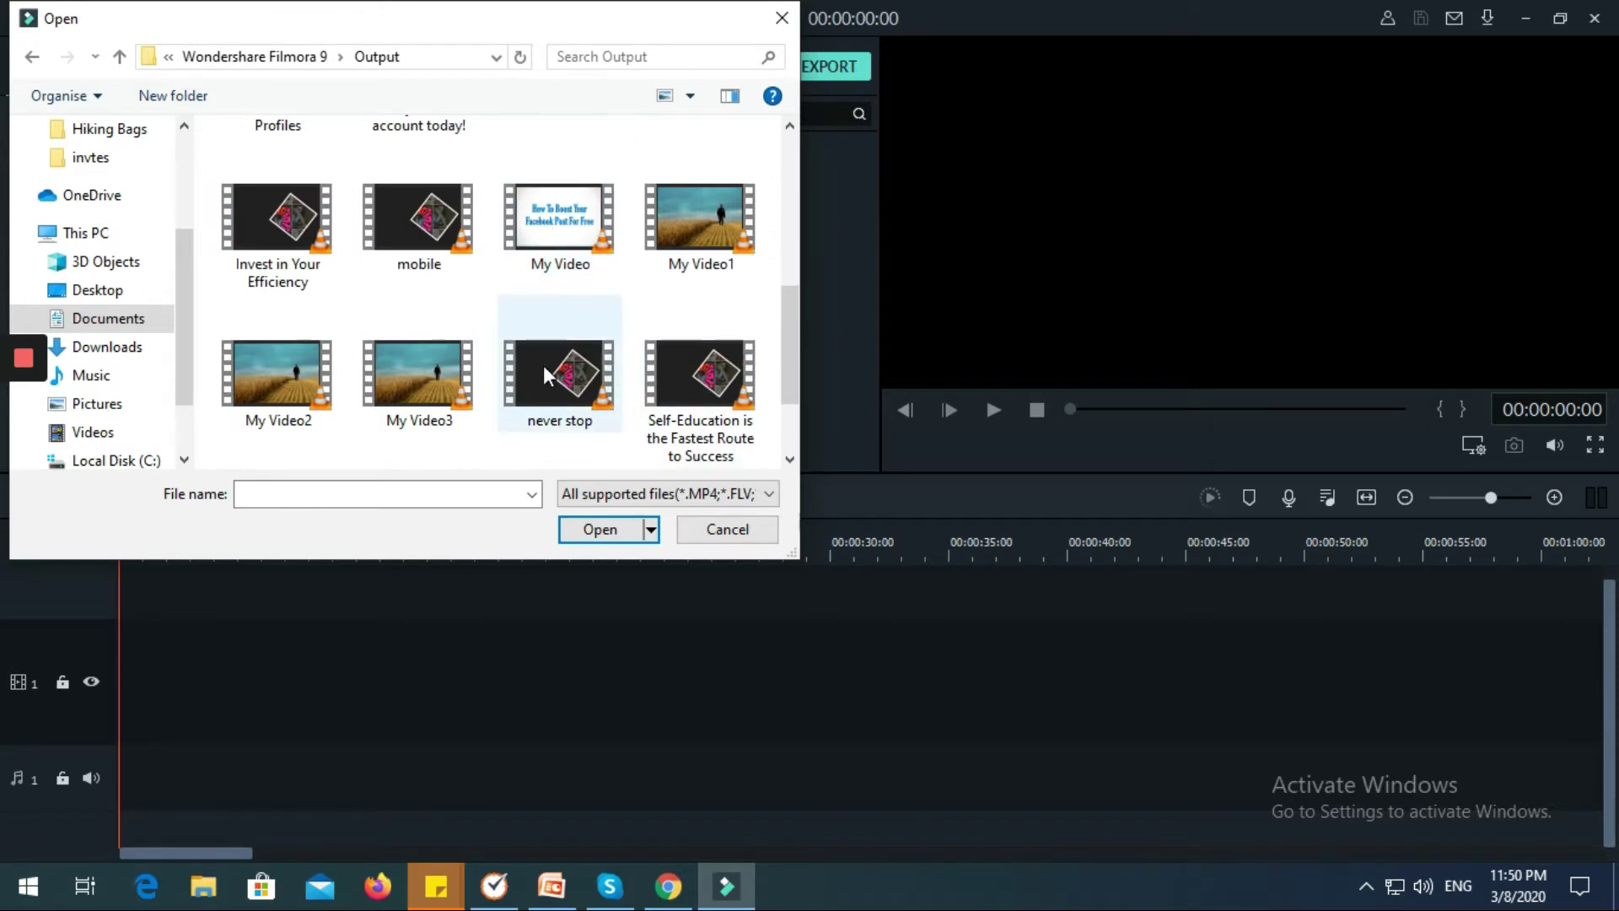
scroll(544, 371, down, 2)
scroll(544, 371, up, 4)
scroll(544, 371, down, 3)
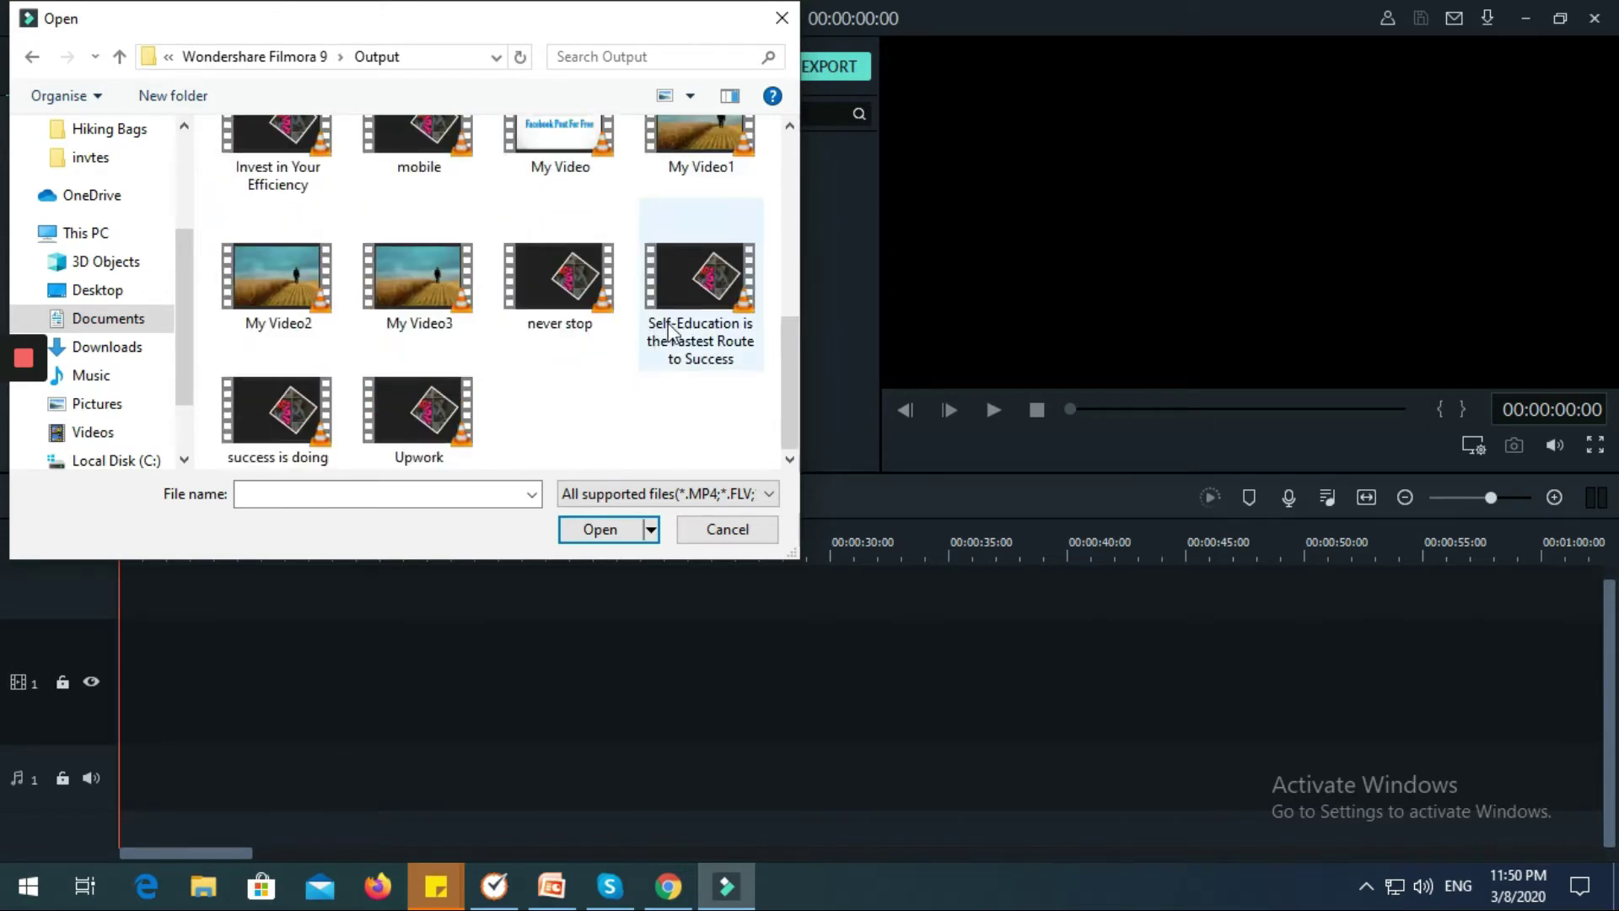
click(704, 162)
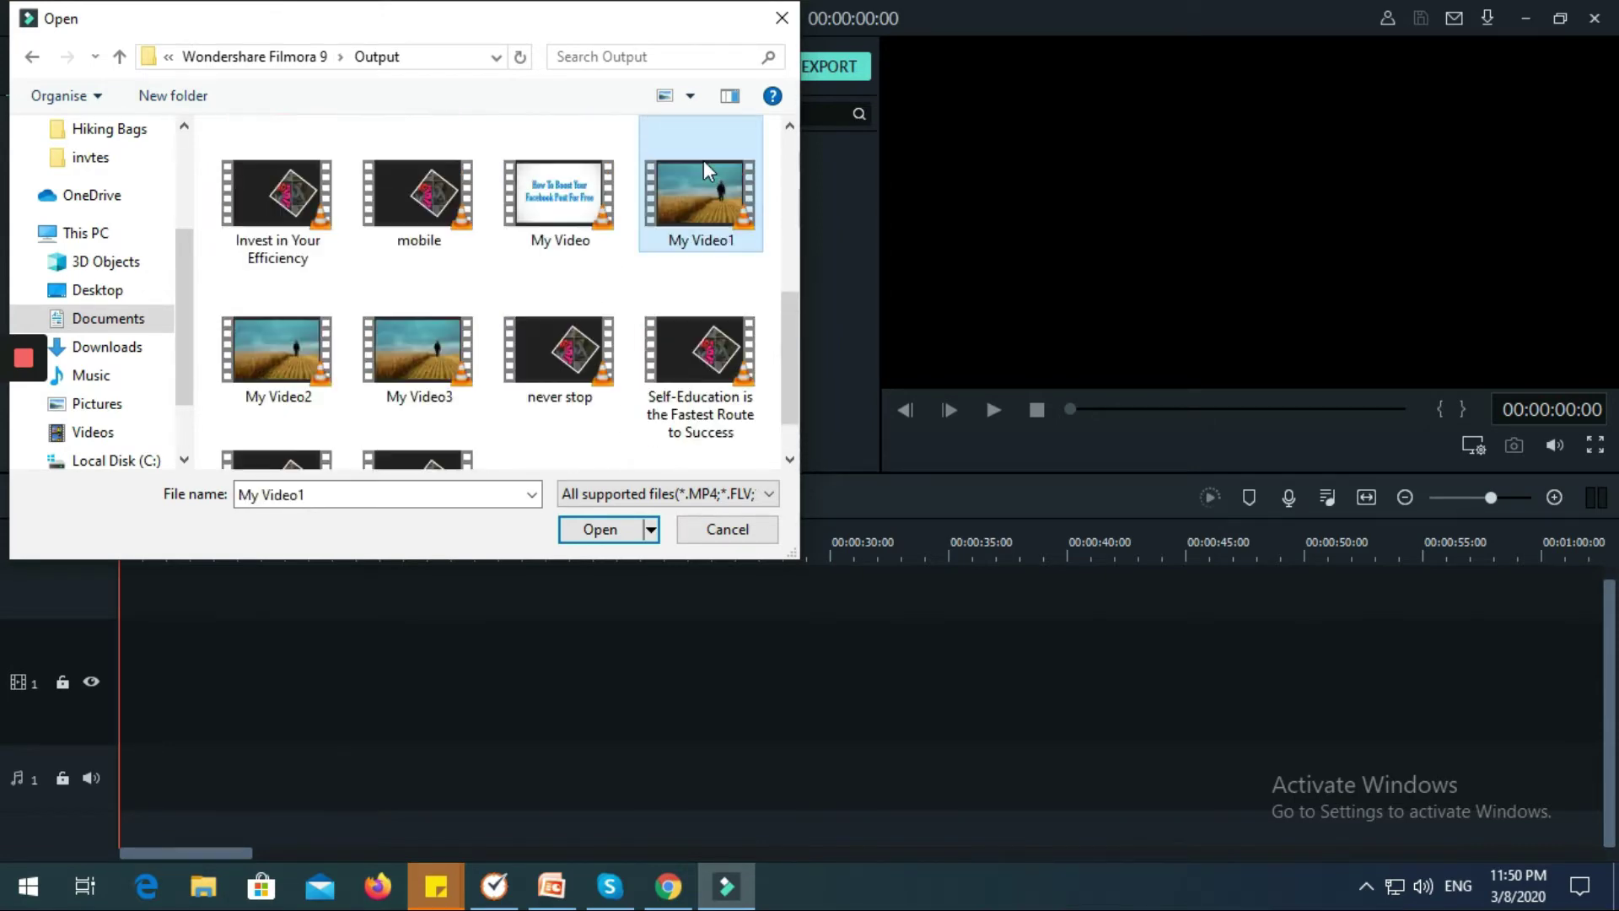
click(621, 527)
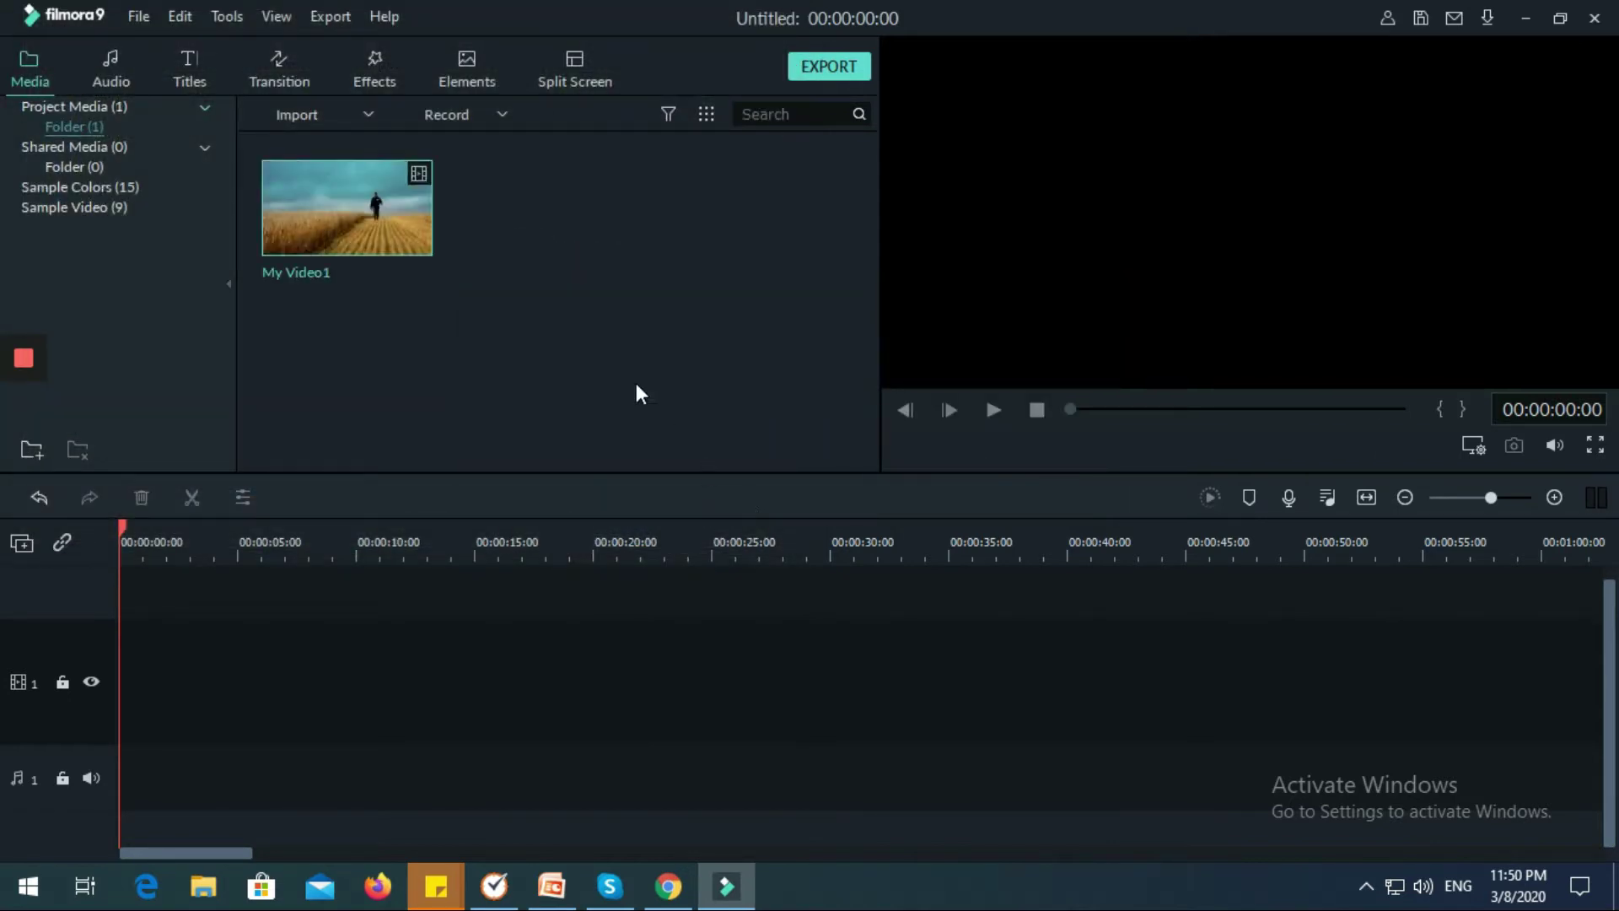
Add the My Video1 clip to the timeline and return to its start
mouse_move(384, 213)
click(347, 207)
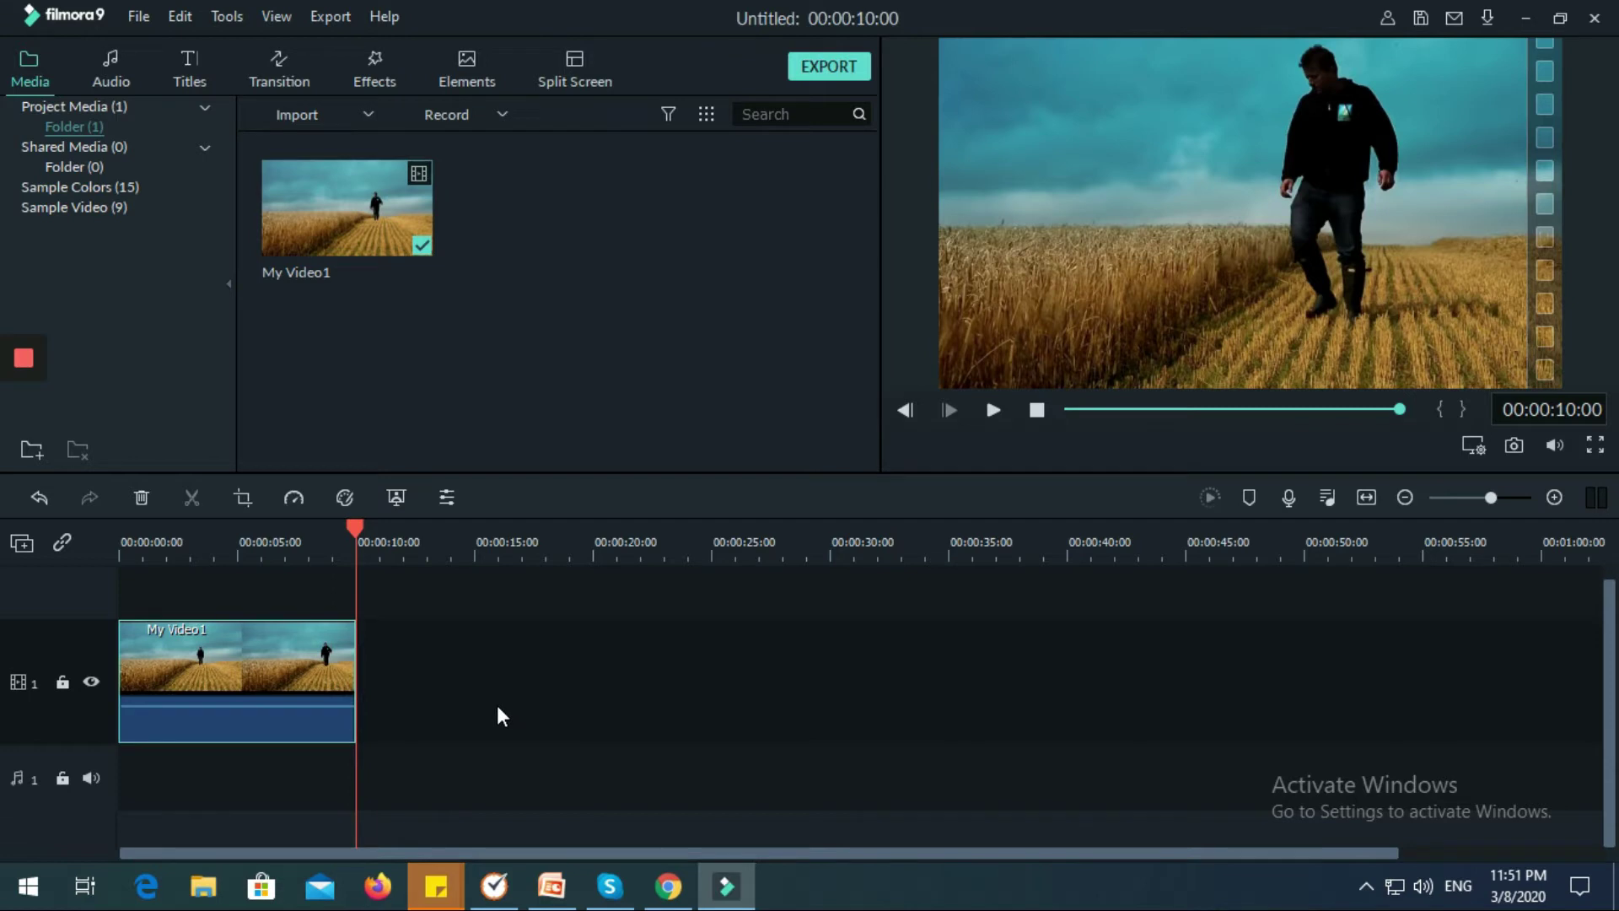
key(Home)
Preview the clip, then shift it to start about two seconds in
click(997, 408)
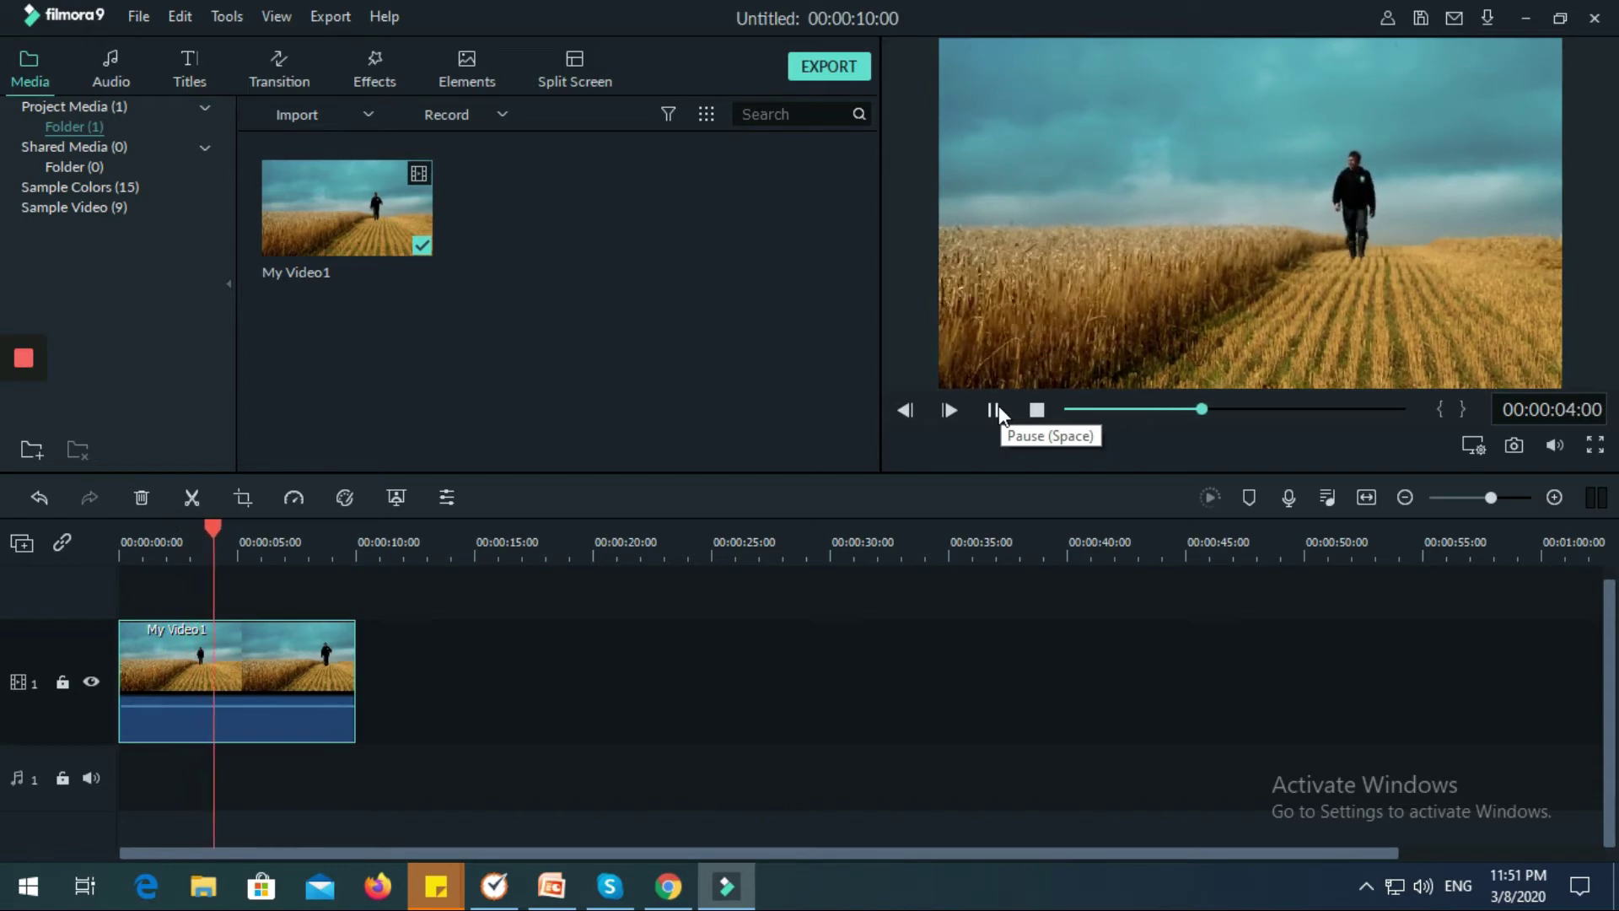
click(999, 406)
drag(226, 518, 52, 550)
drag(214, 680, 256, 680)
Add the Opener 2 title template at the start of the timeline
click(193, 73)
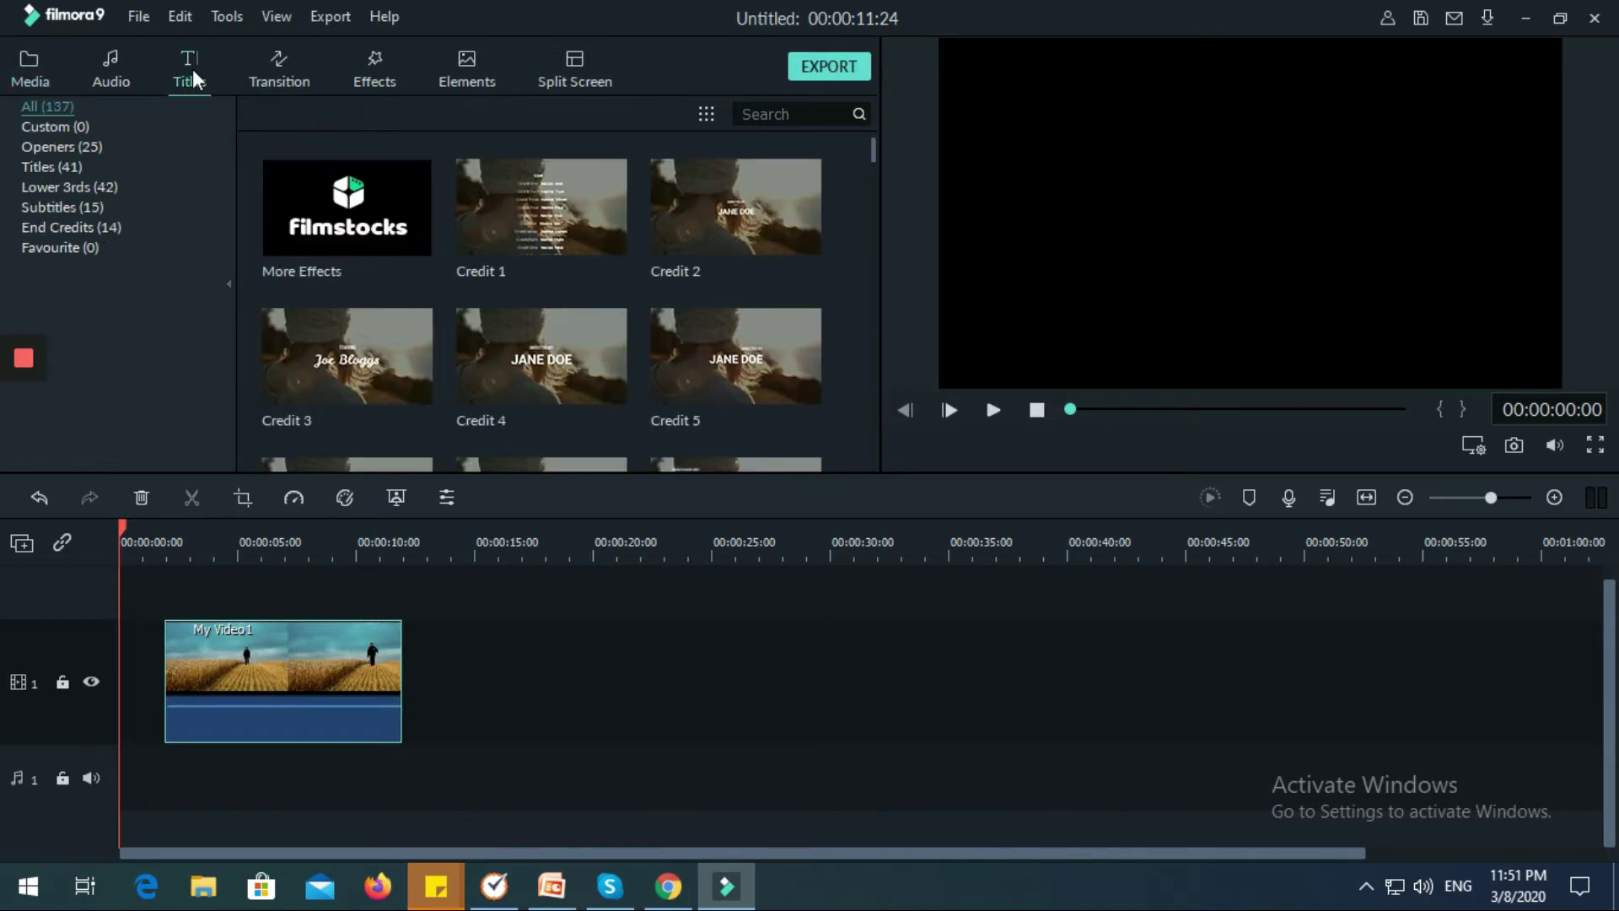
scroll(707, 255, down, 15)
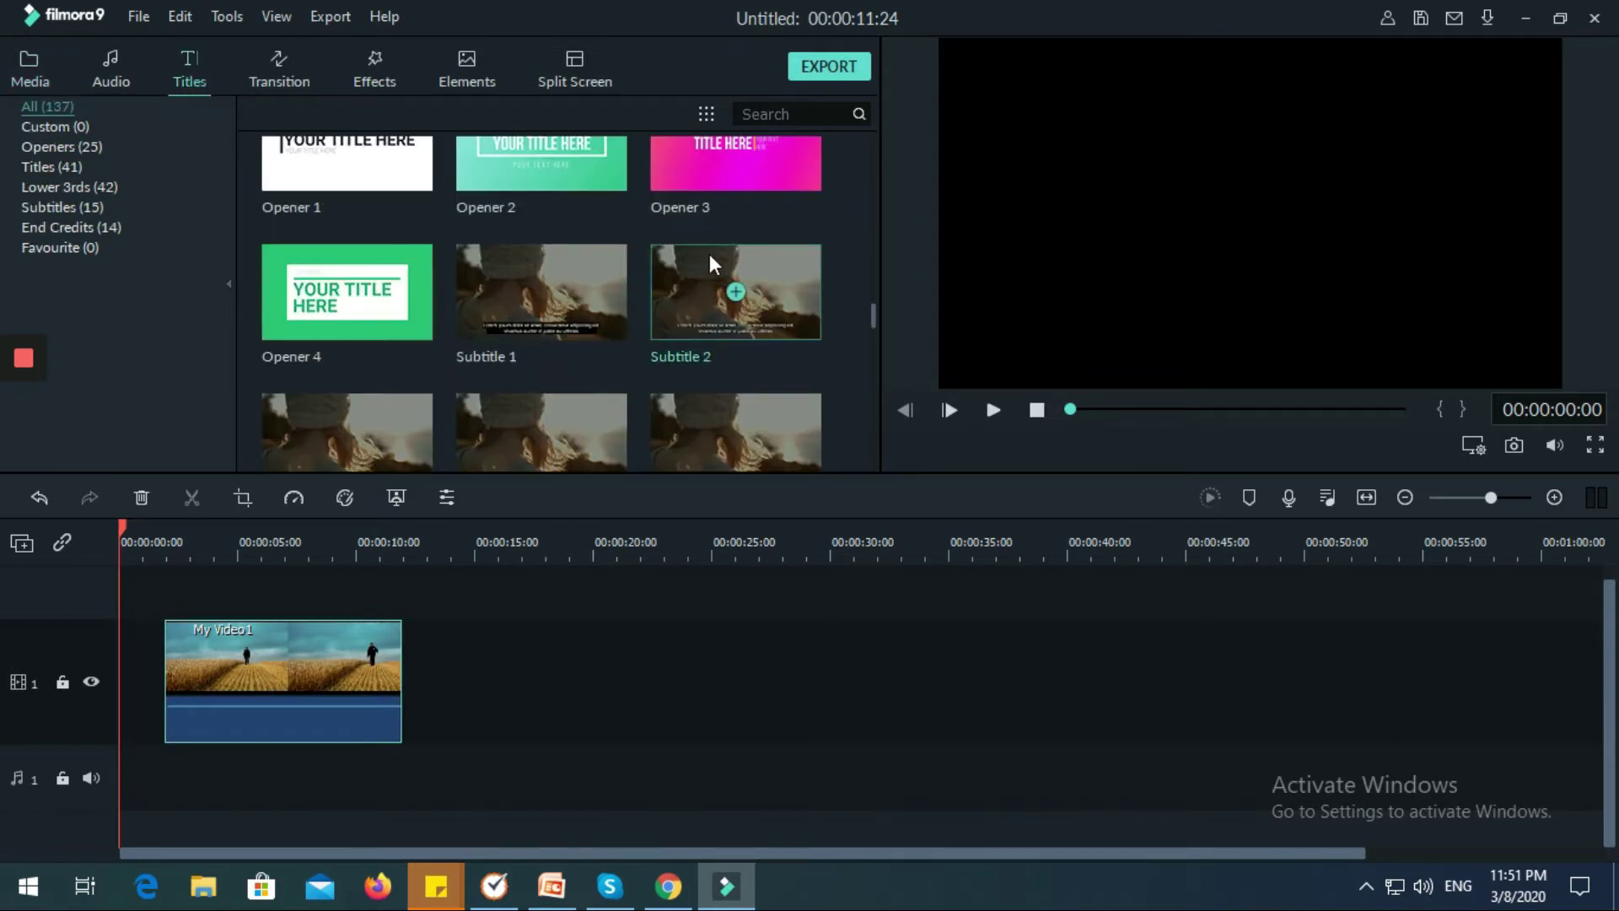
scroll(708, 250, down, 3)
scroll(658, 247, up, 6)
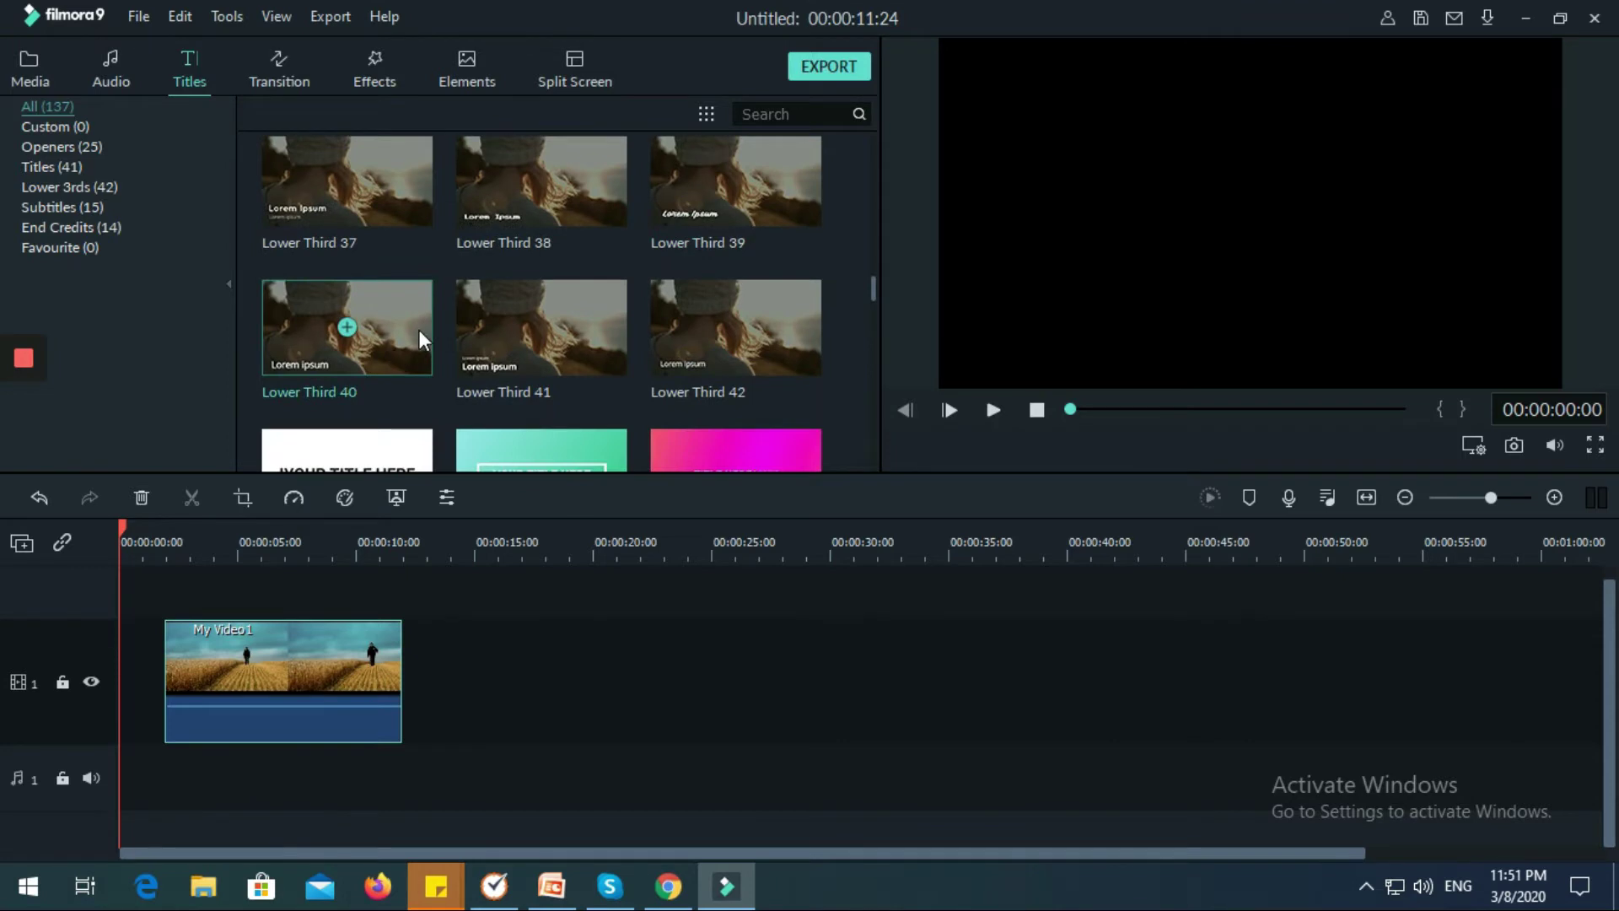
scroll(447, 312, down, 3)
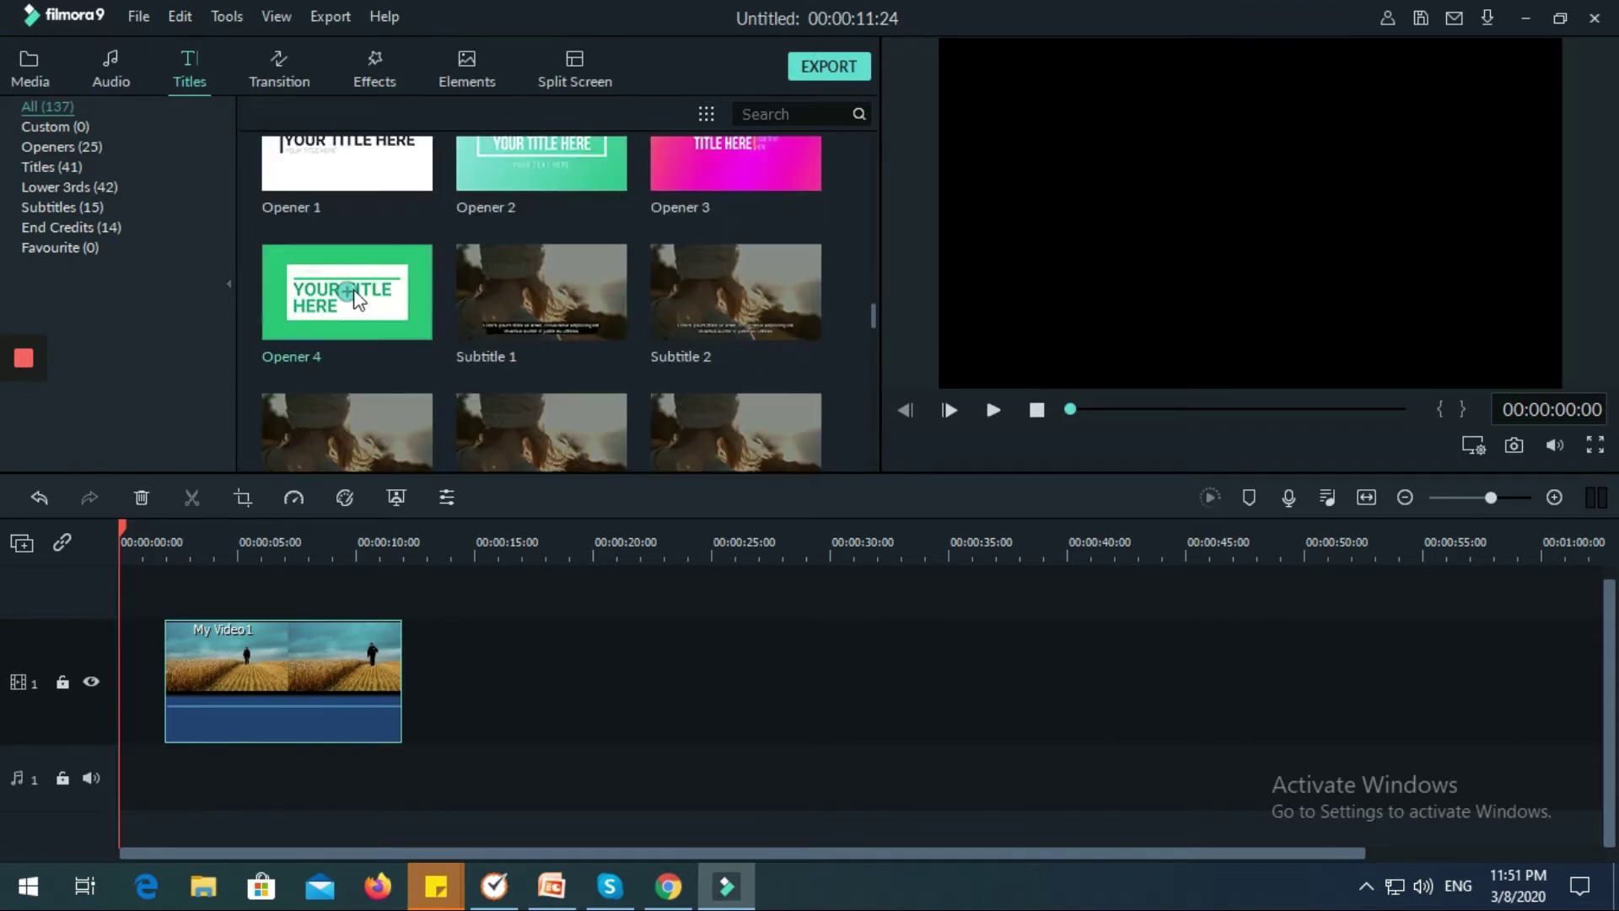
scroll(528, 342, up, 3)
scroll(572, 355, down, 3)
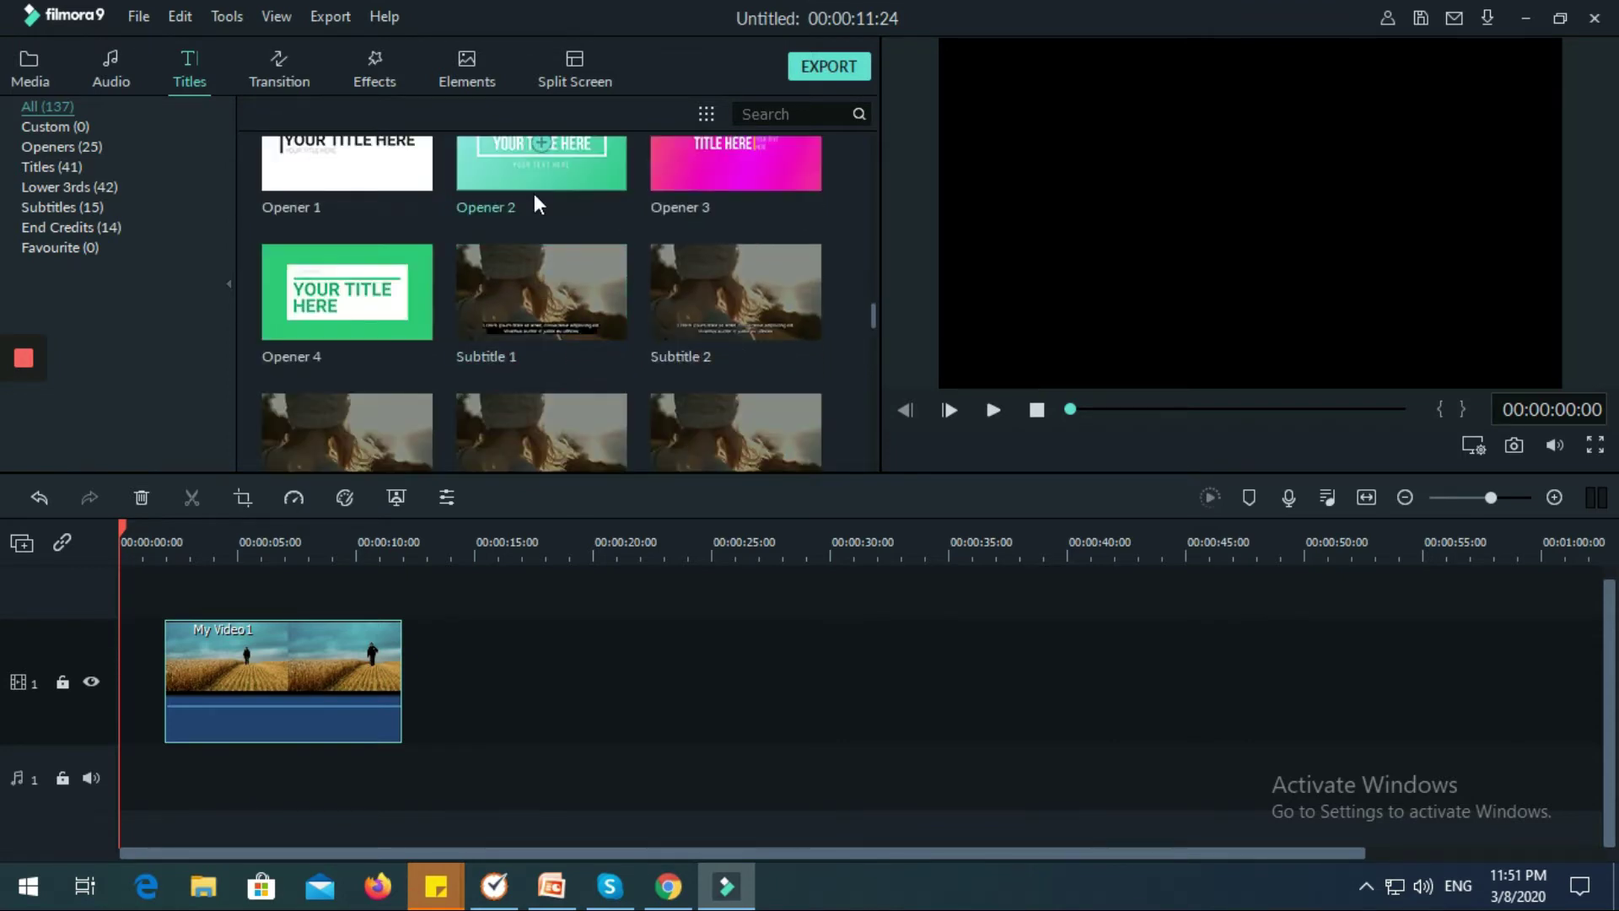
click(545, 143)
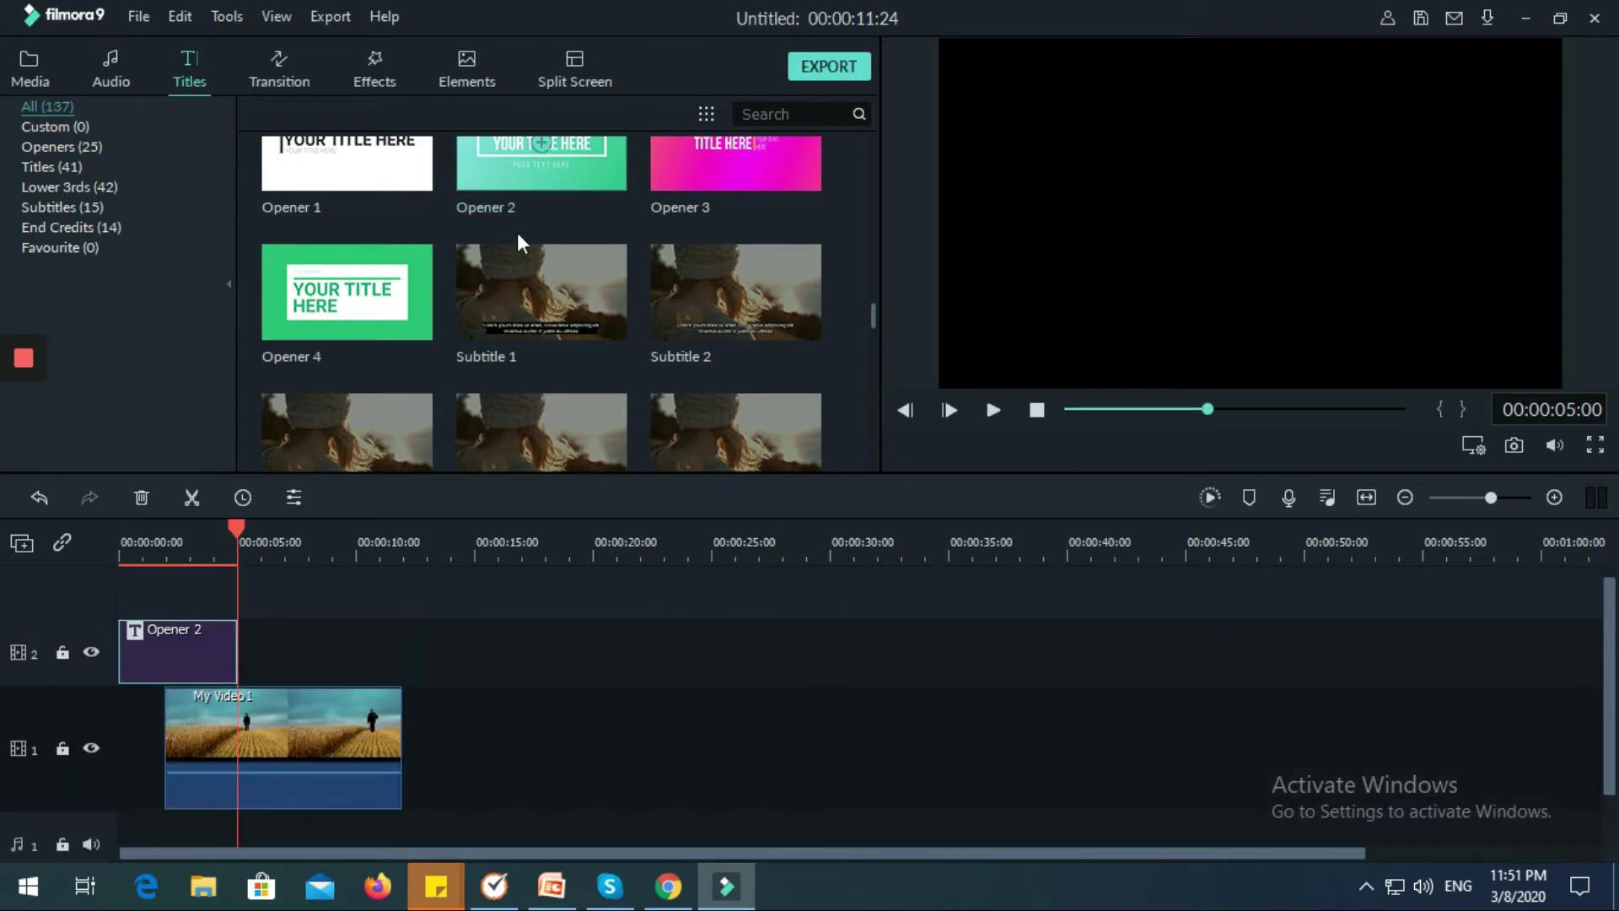
Move the wheat-field clip onto track 2 directly after the title
click(269, 777)
drag(324, 707, 351, 661)
drag(240, 519, 120, 527)
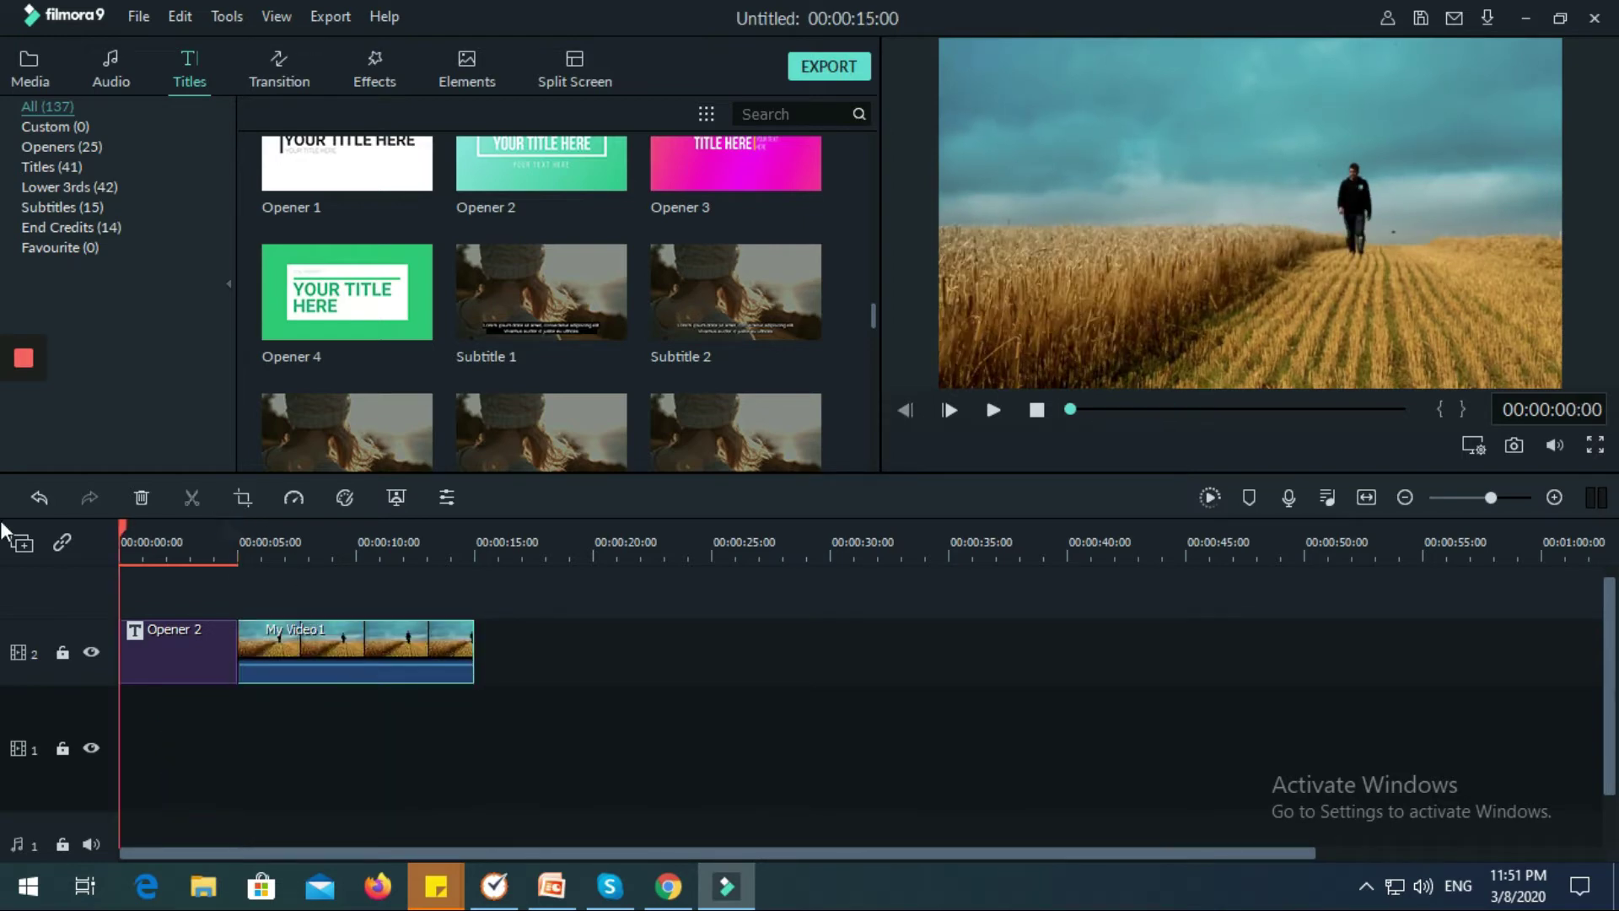
Set the Opener 2 main title text to 'Sample Video', nudging it slightly lower
double_click(179, 655)
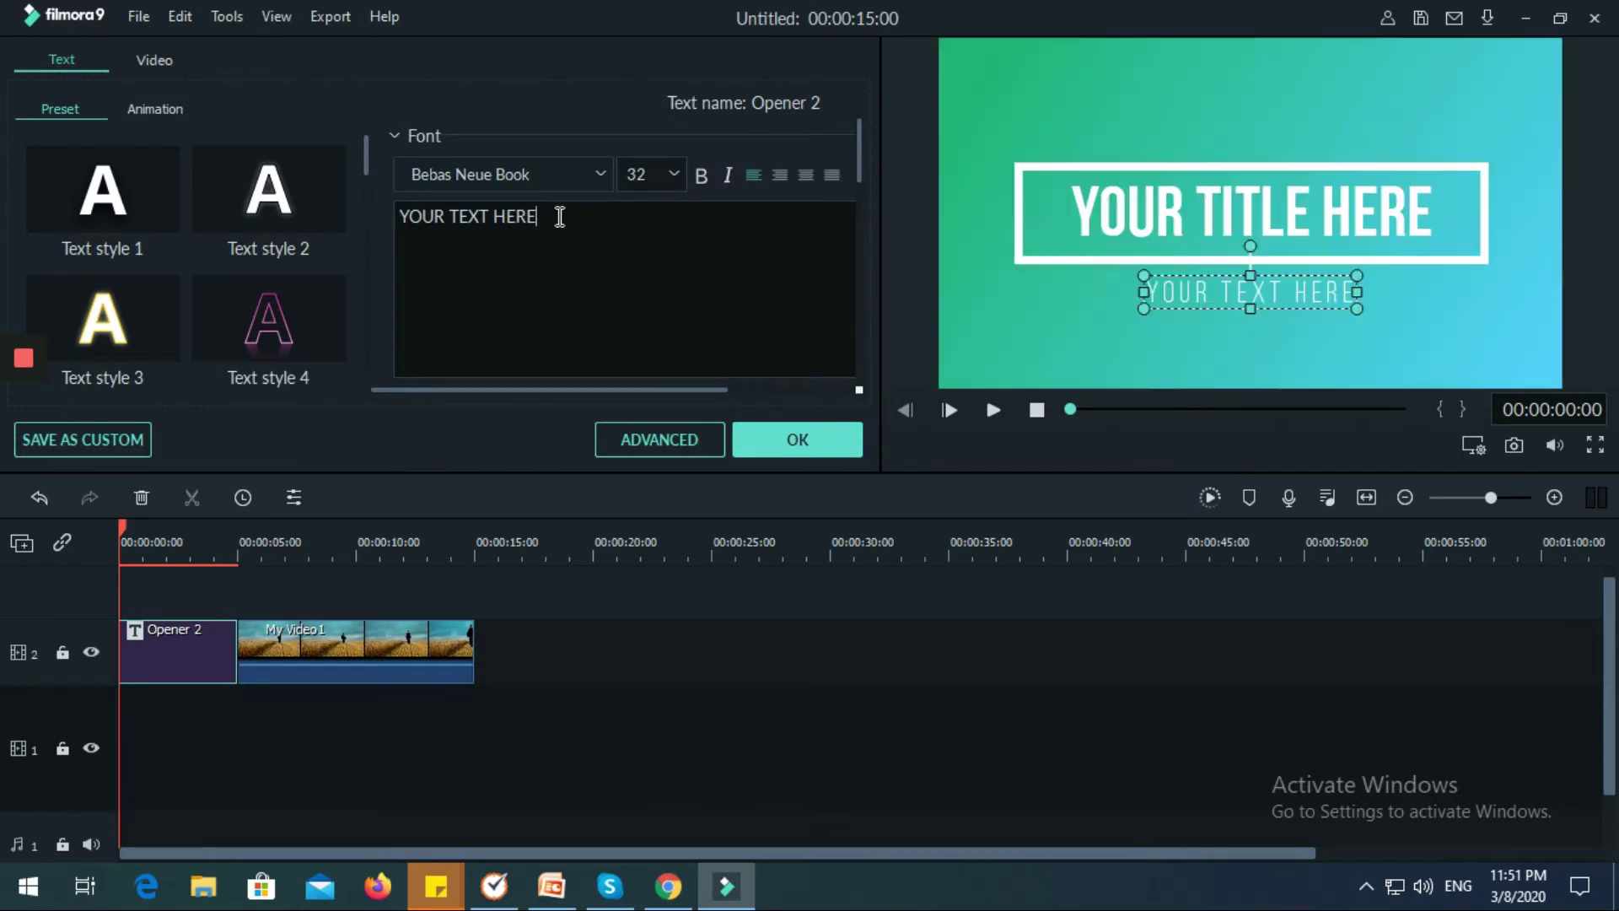
drag(560, 217, 394, 217)
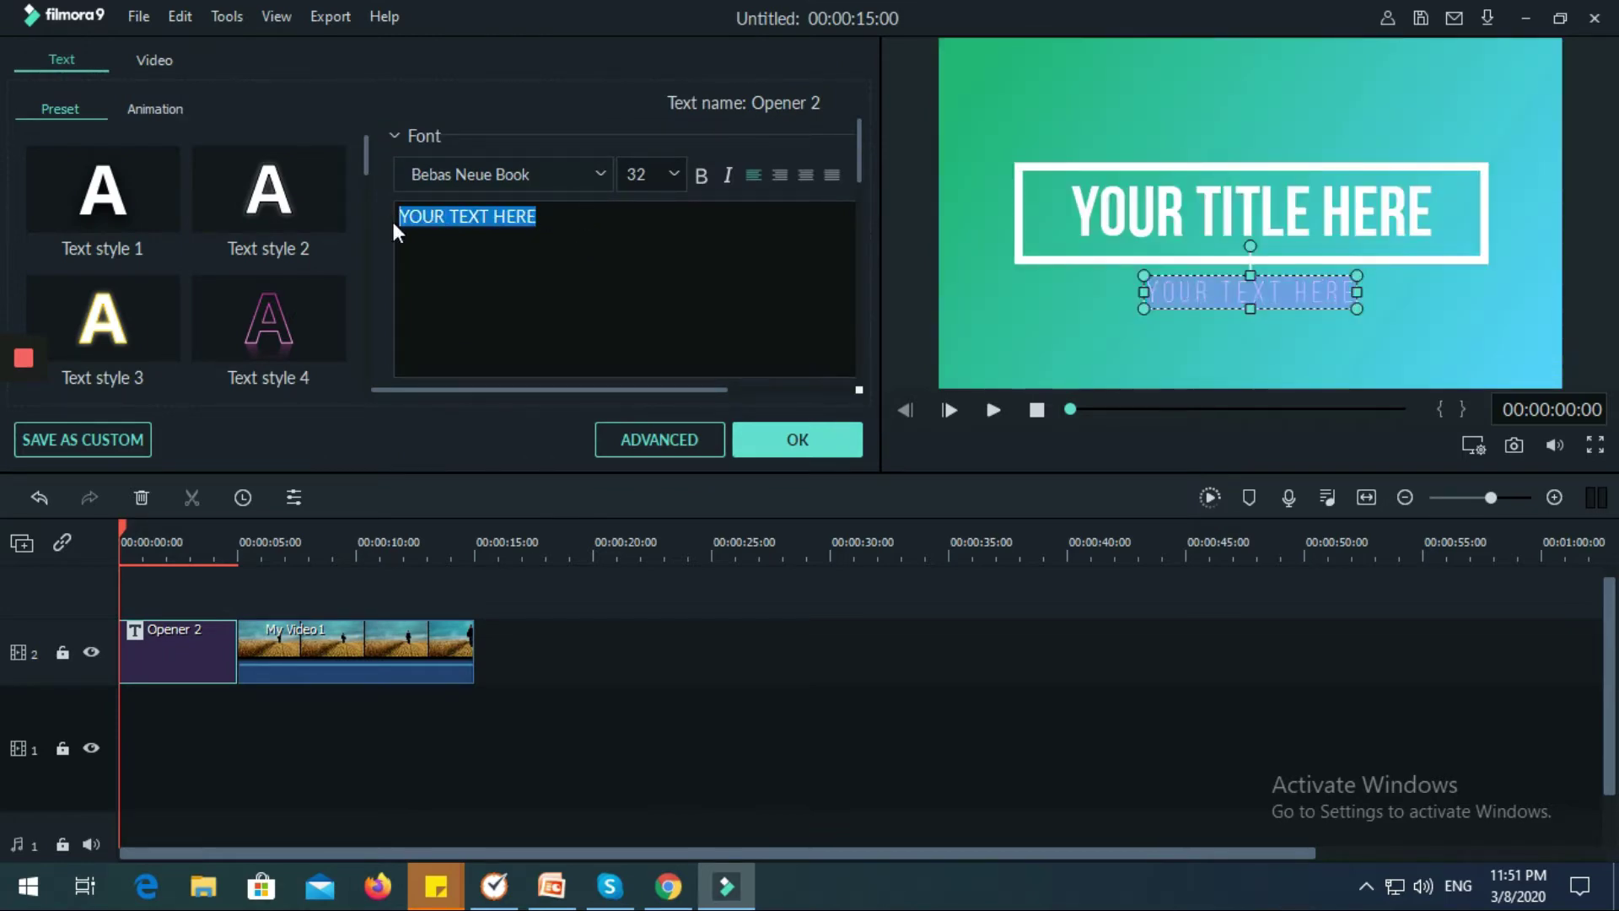
text(Sample Video)
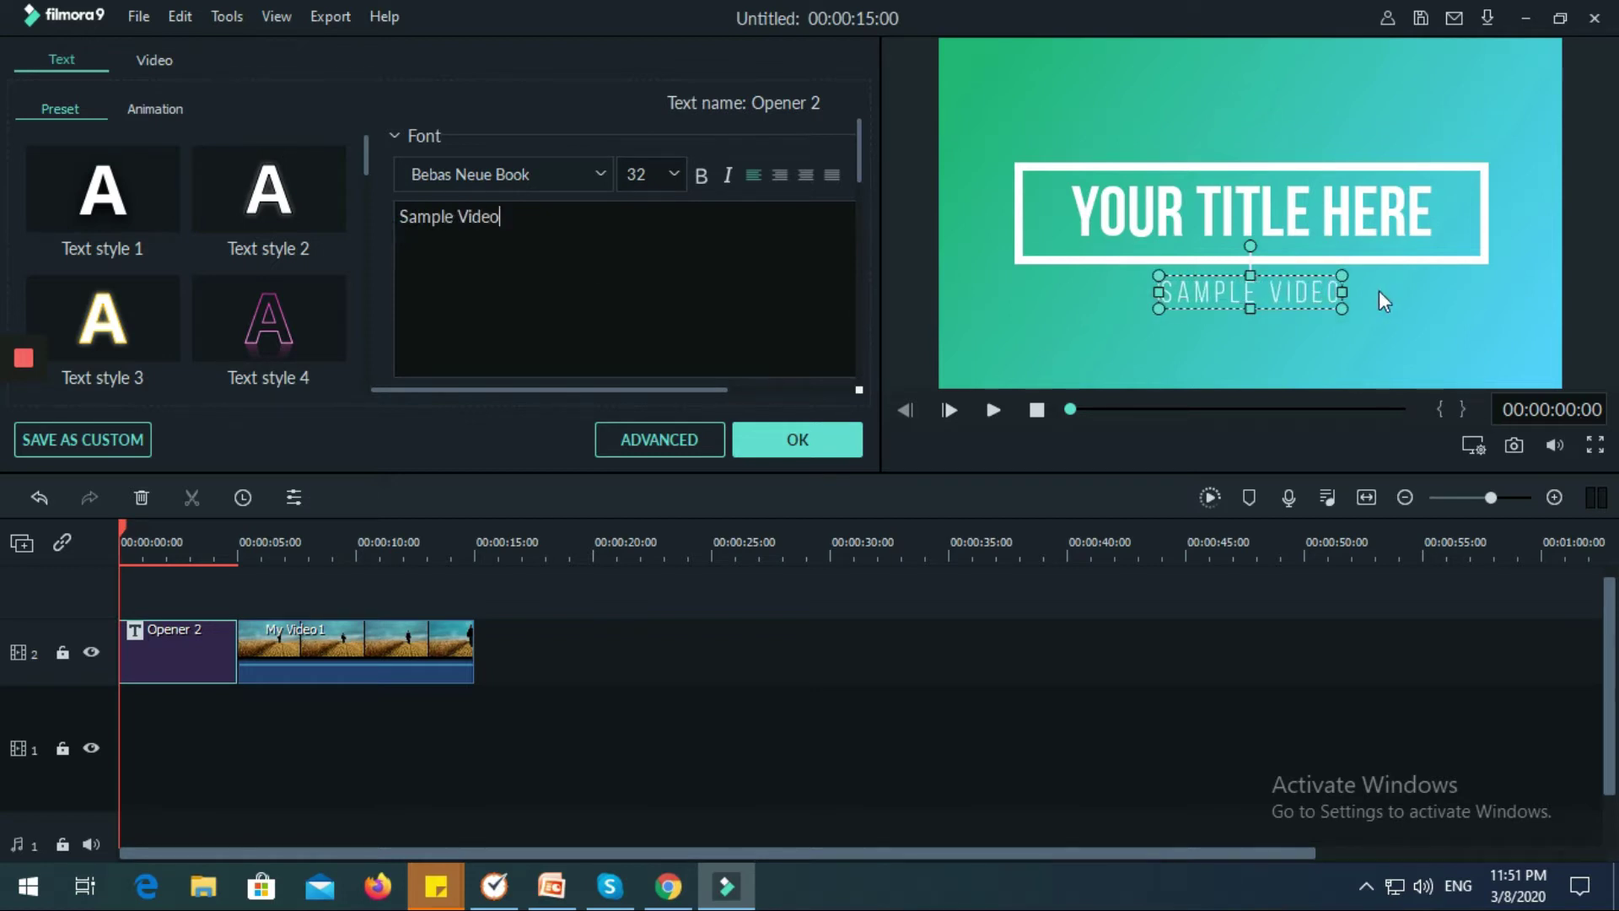
key(ctrl+z)
click(1309, 216)
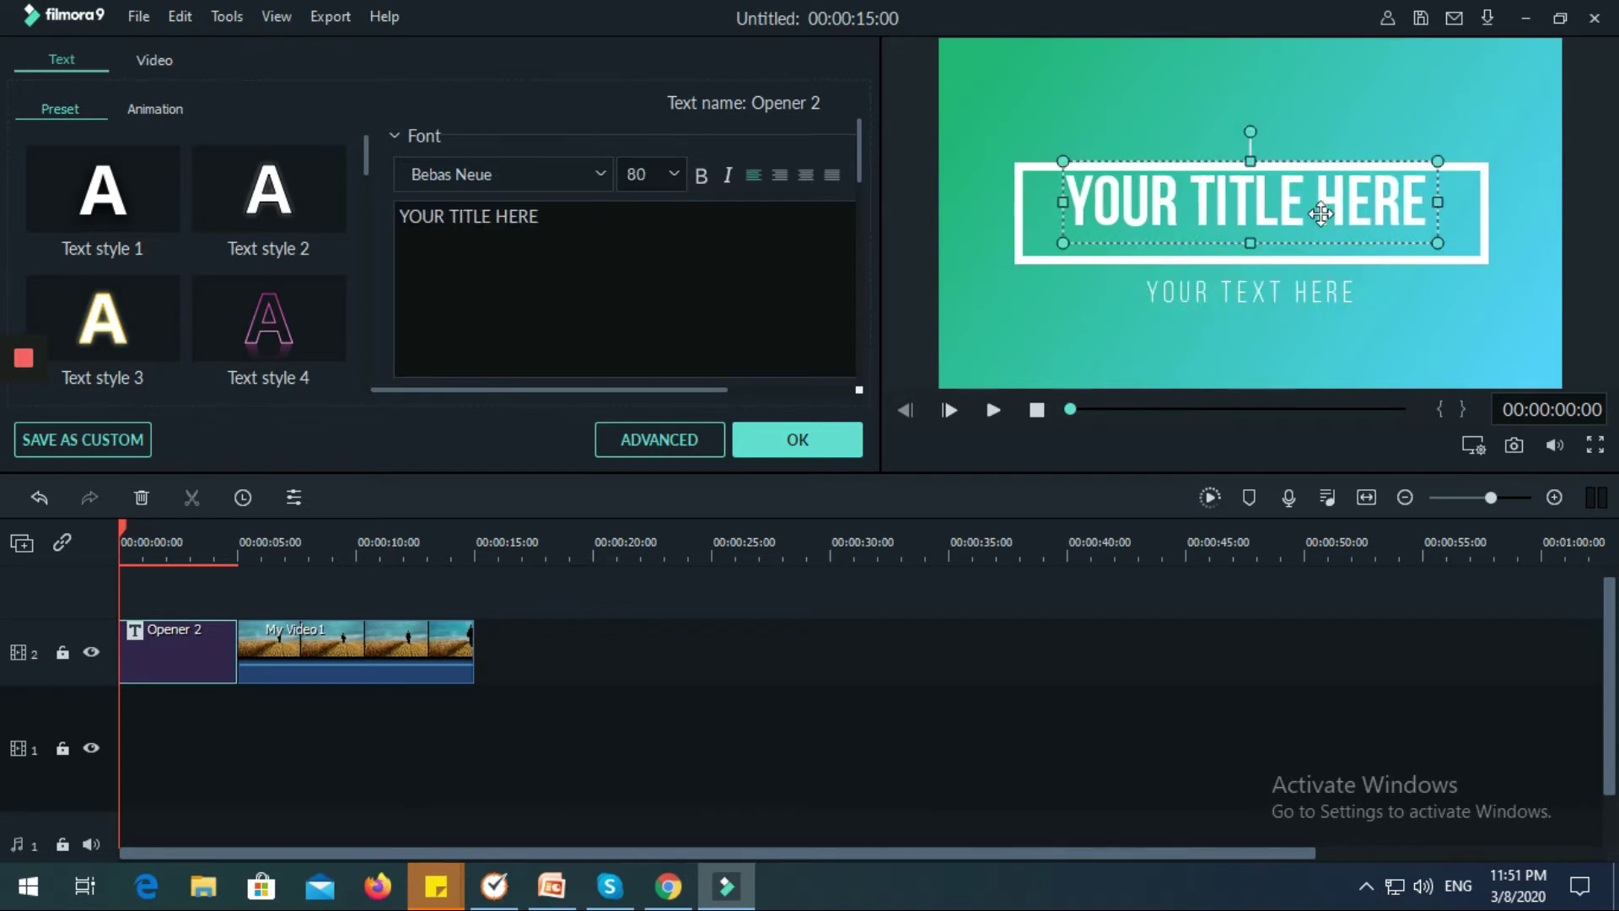
drag(1325, 205, 1318, 212)
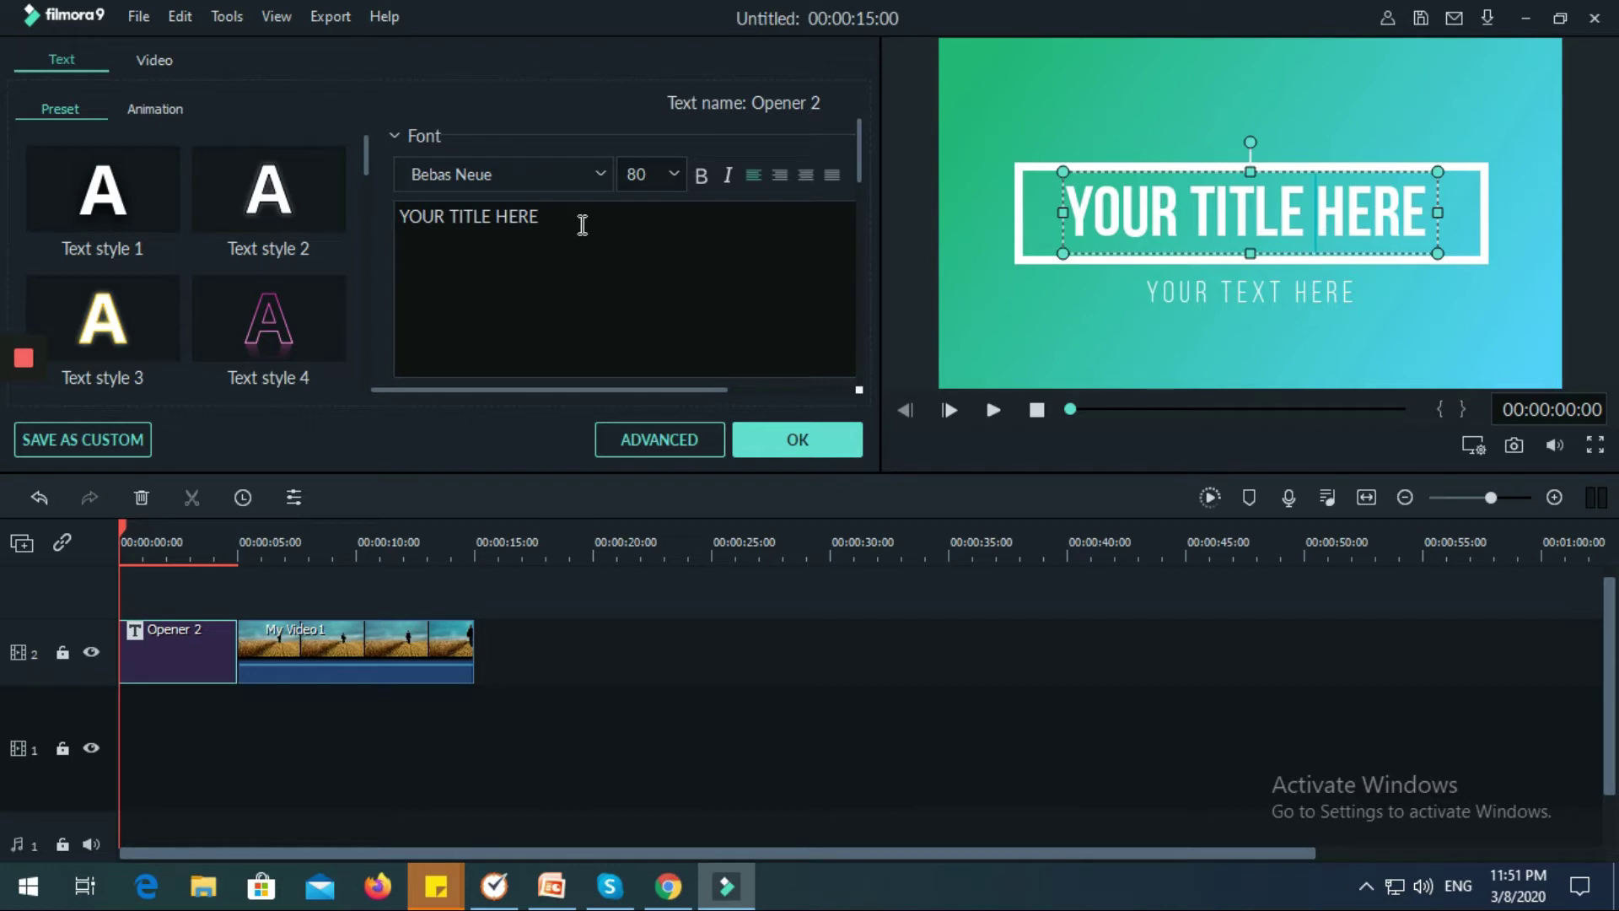
drag(579, 224, 32, 192)
text(Sample )
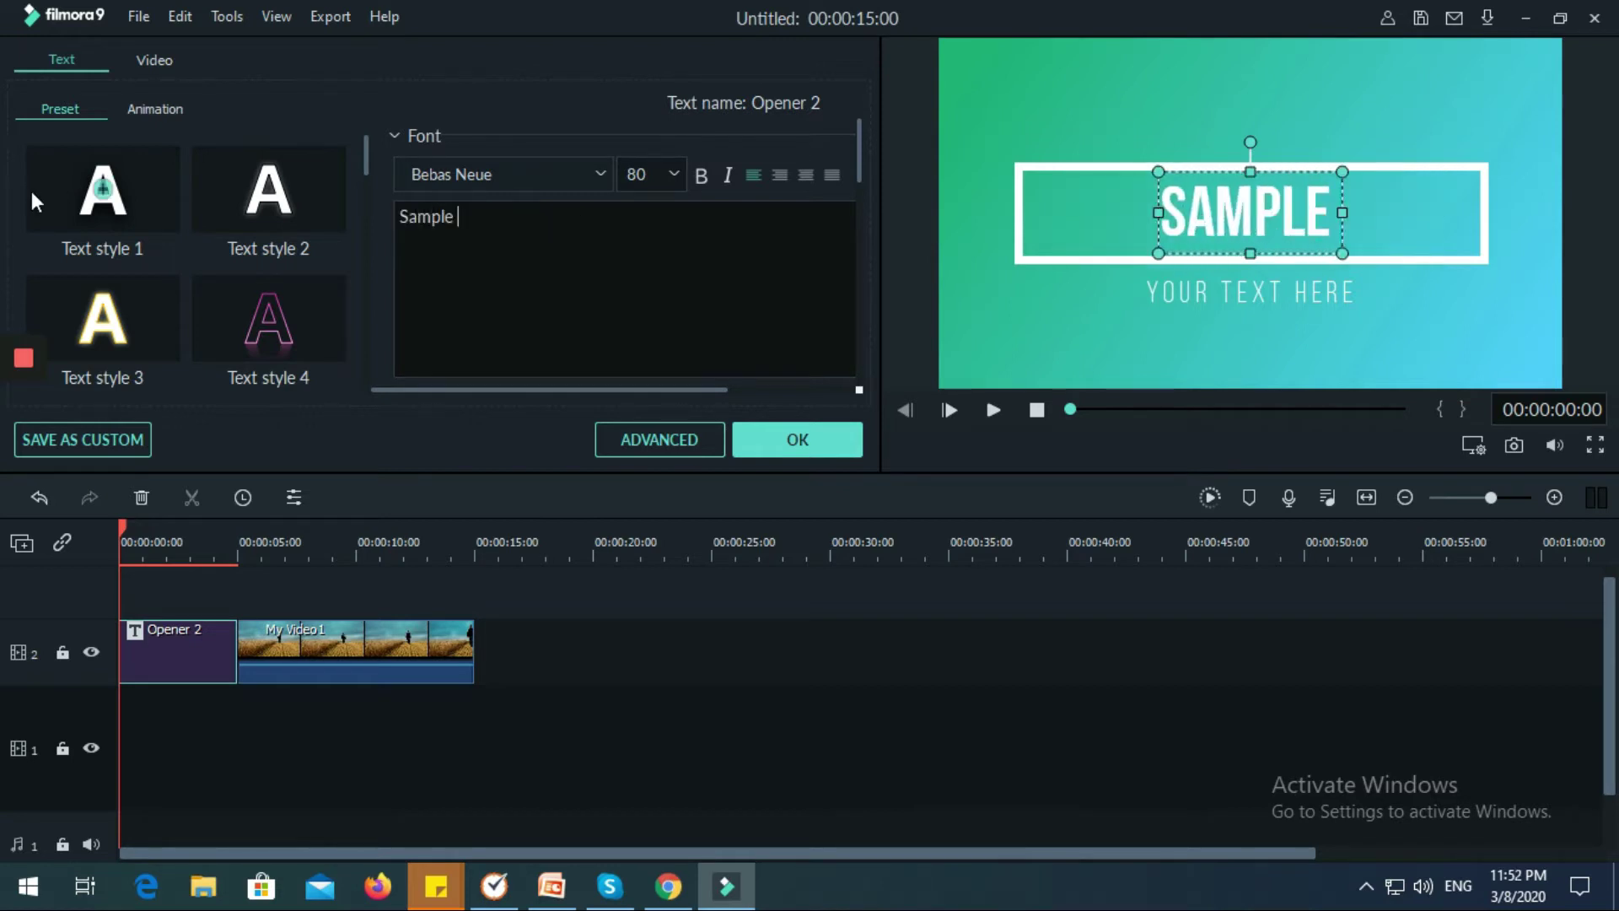
text(Video)
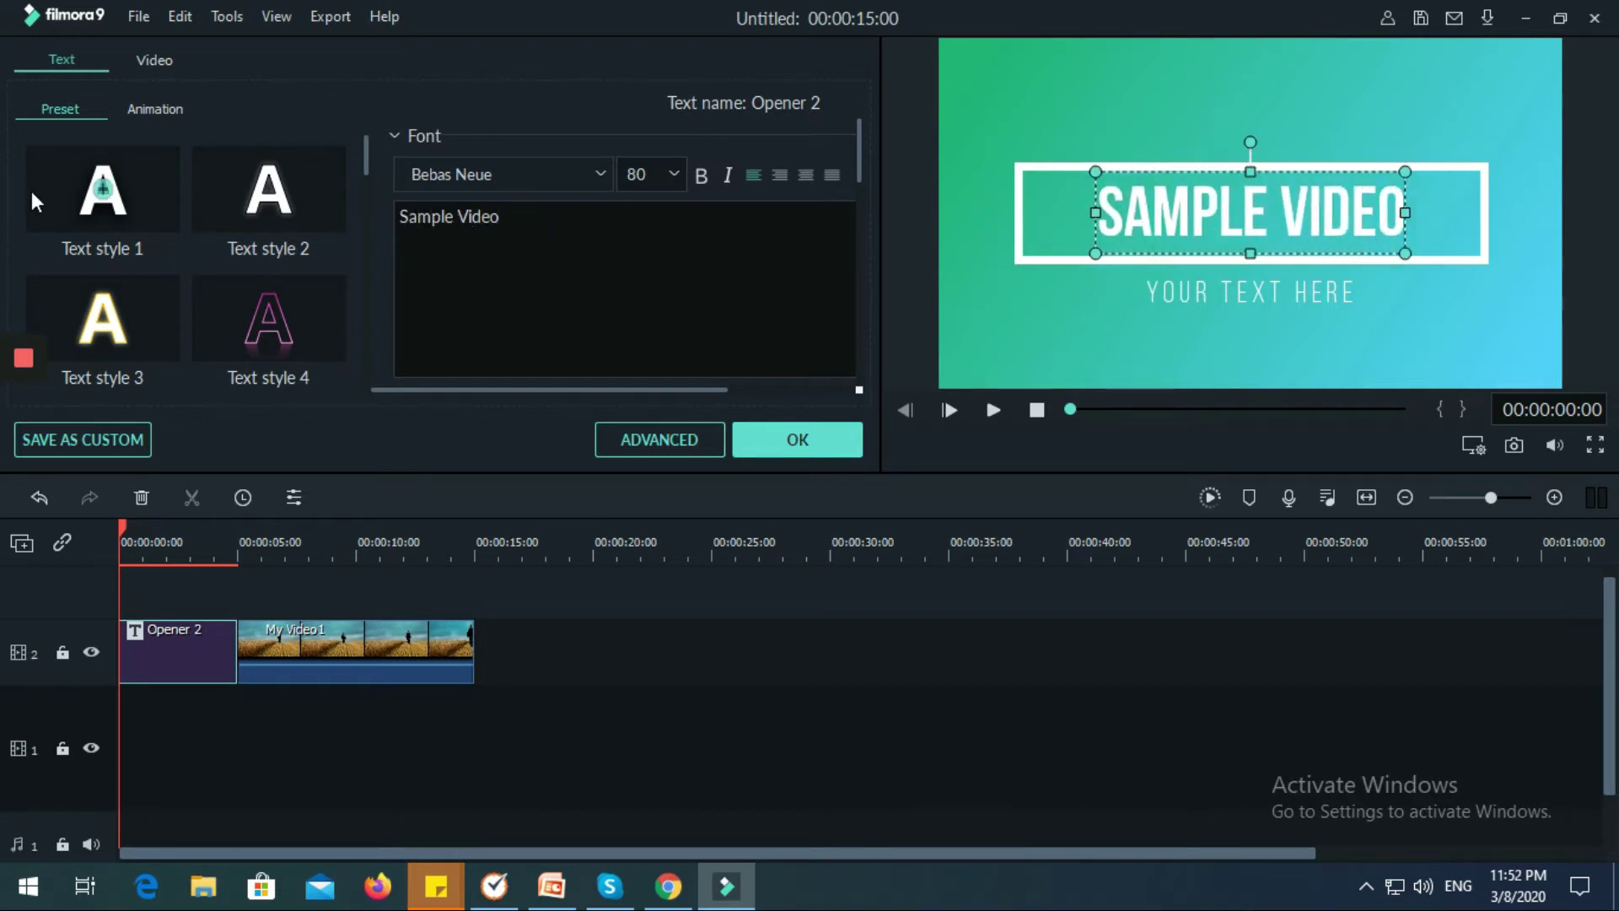
Replace the subtitle placeholder with the author's name, then reselect the main title
click(1277, 283)
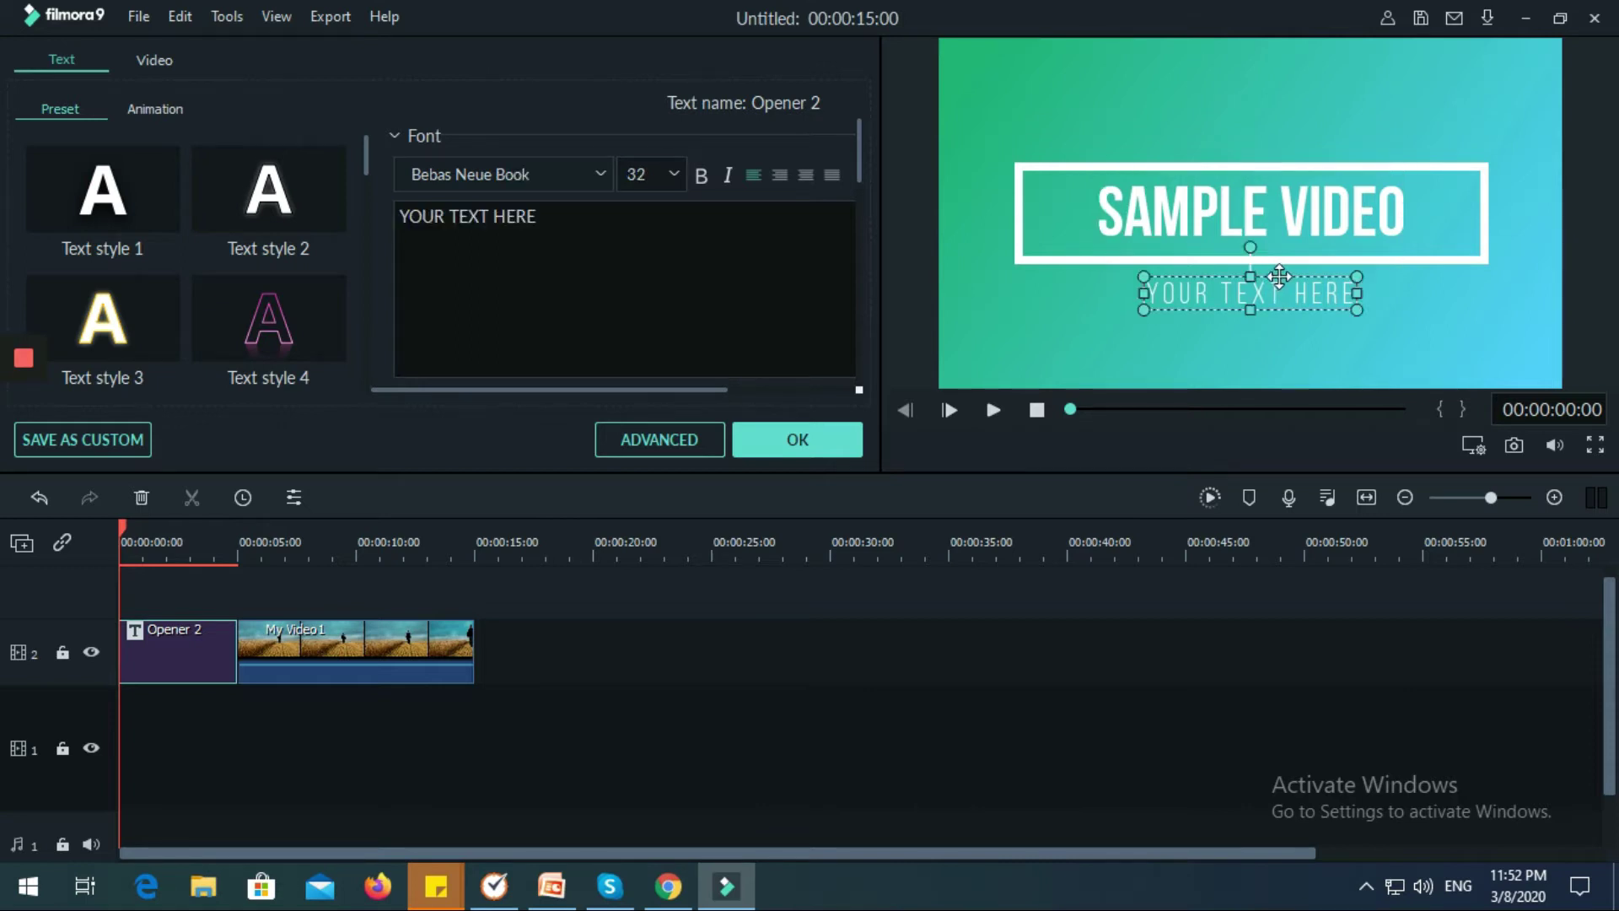
drag(599, 224, 359, 218)
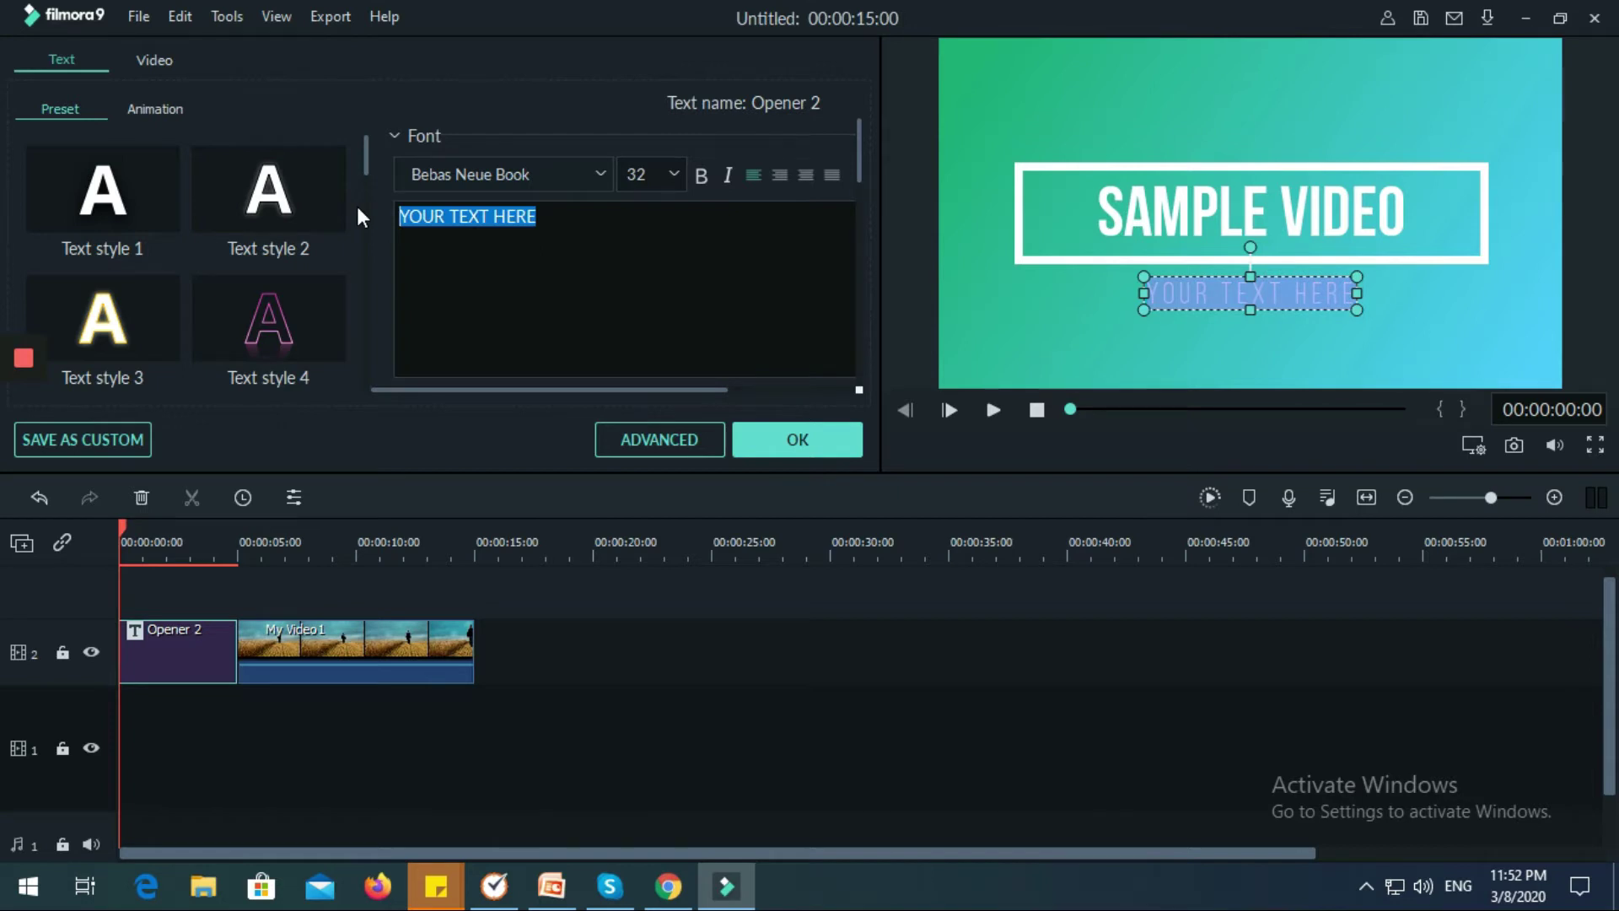
text(Glenn)
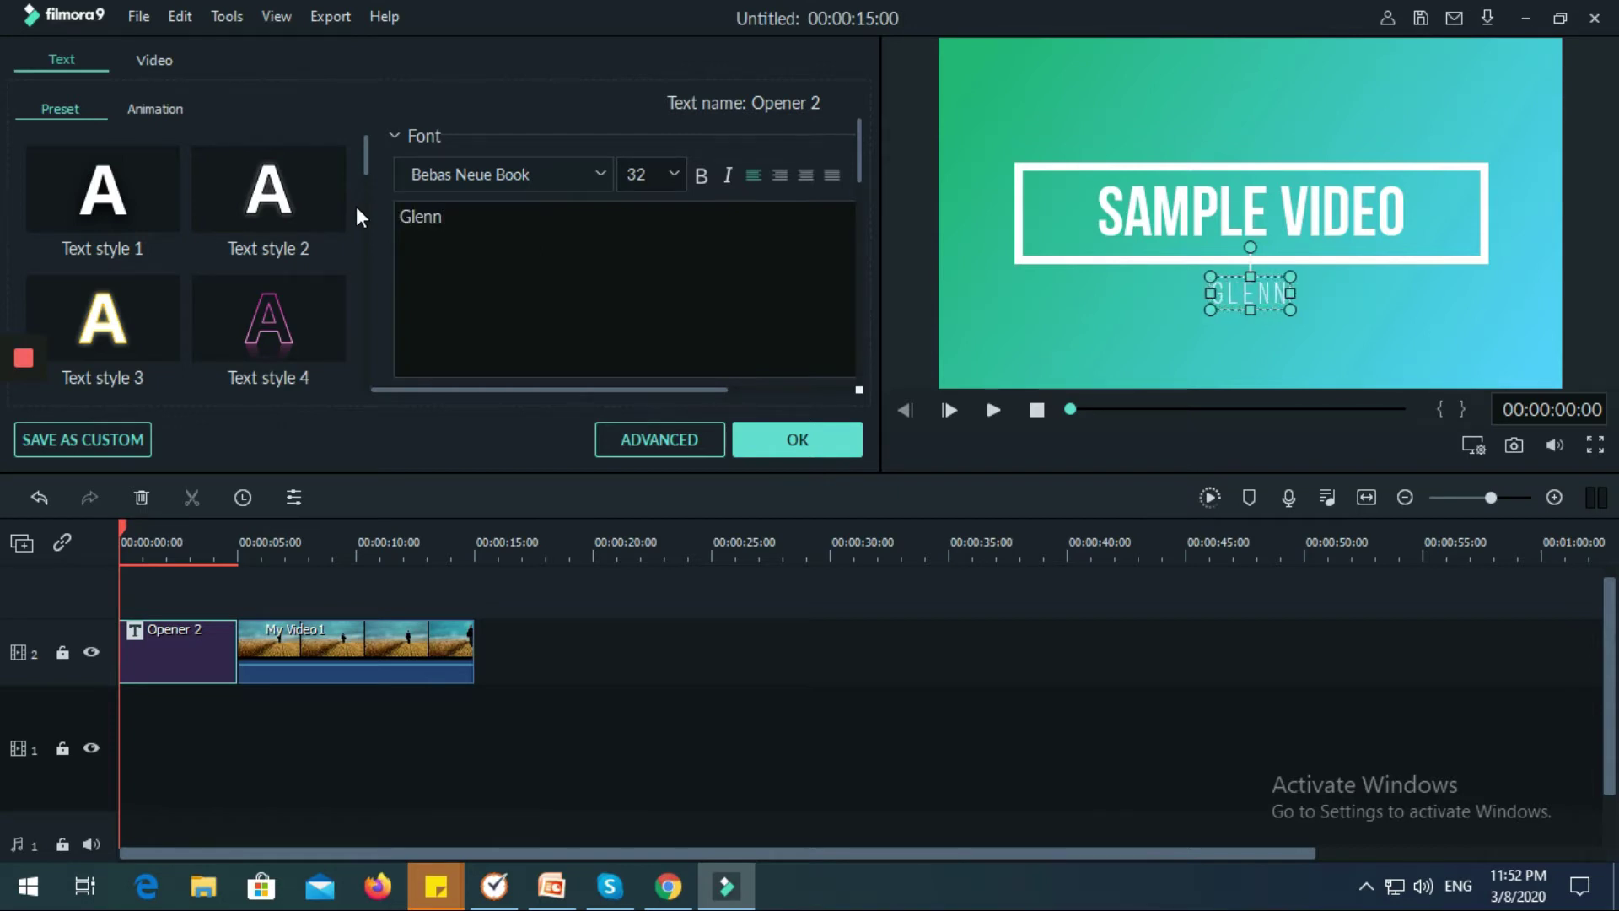
click(1445, 324)
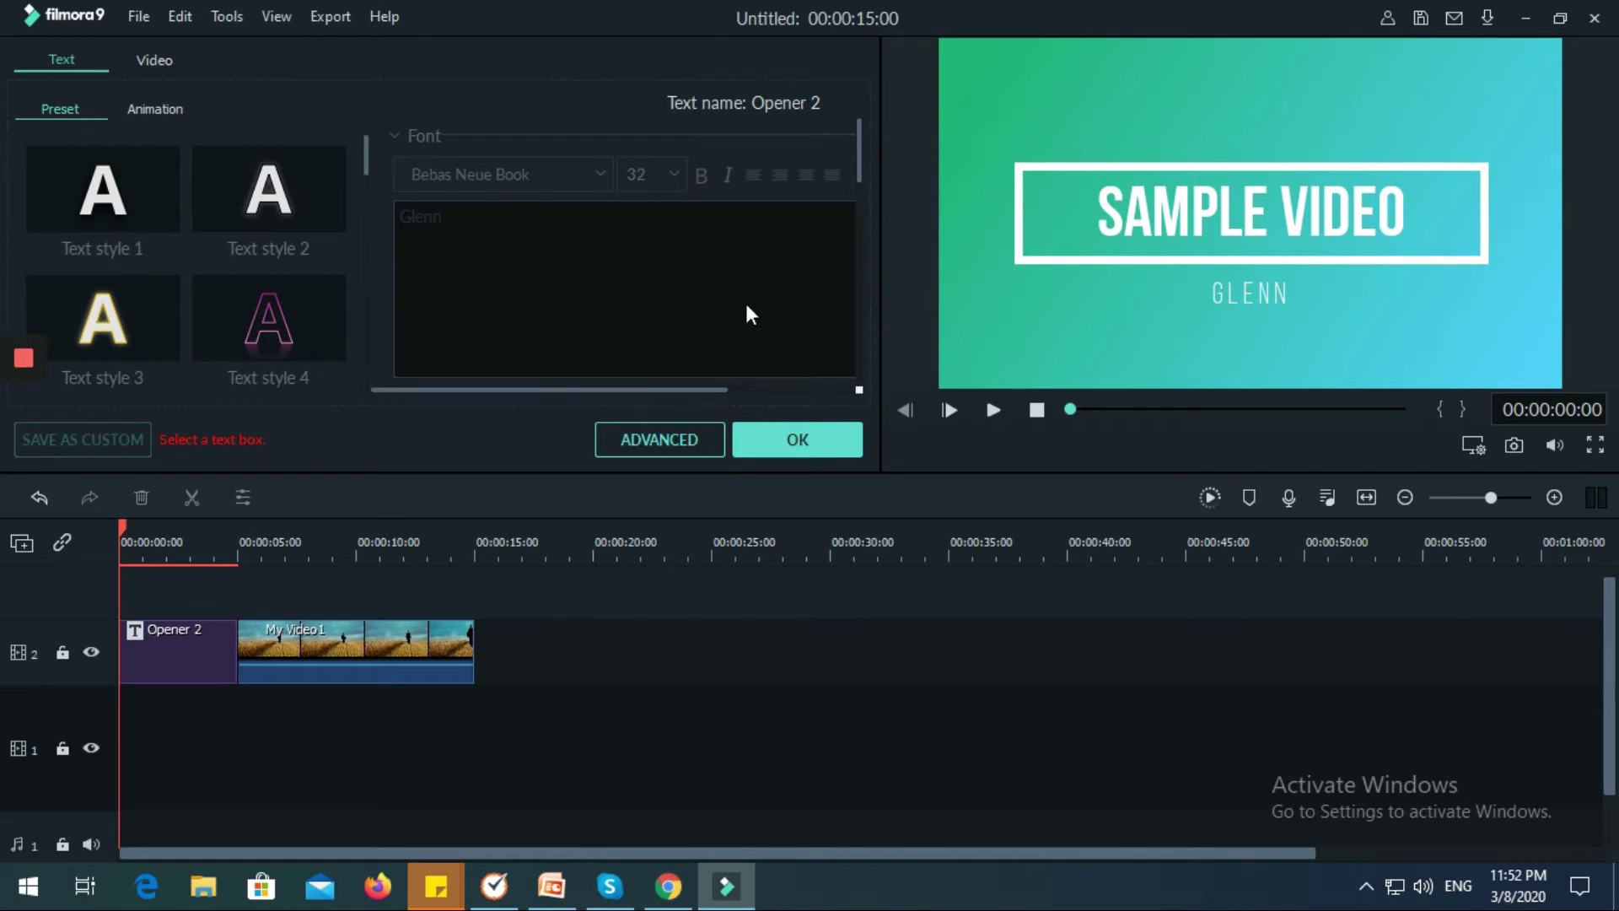
click(1303, 216)
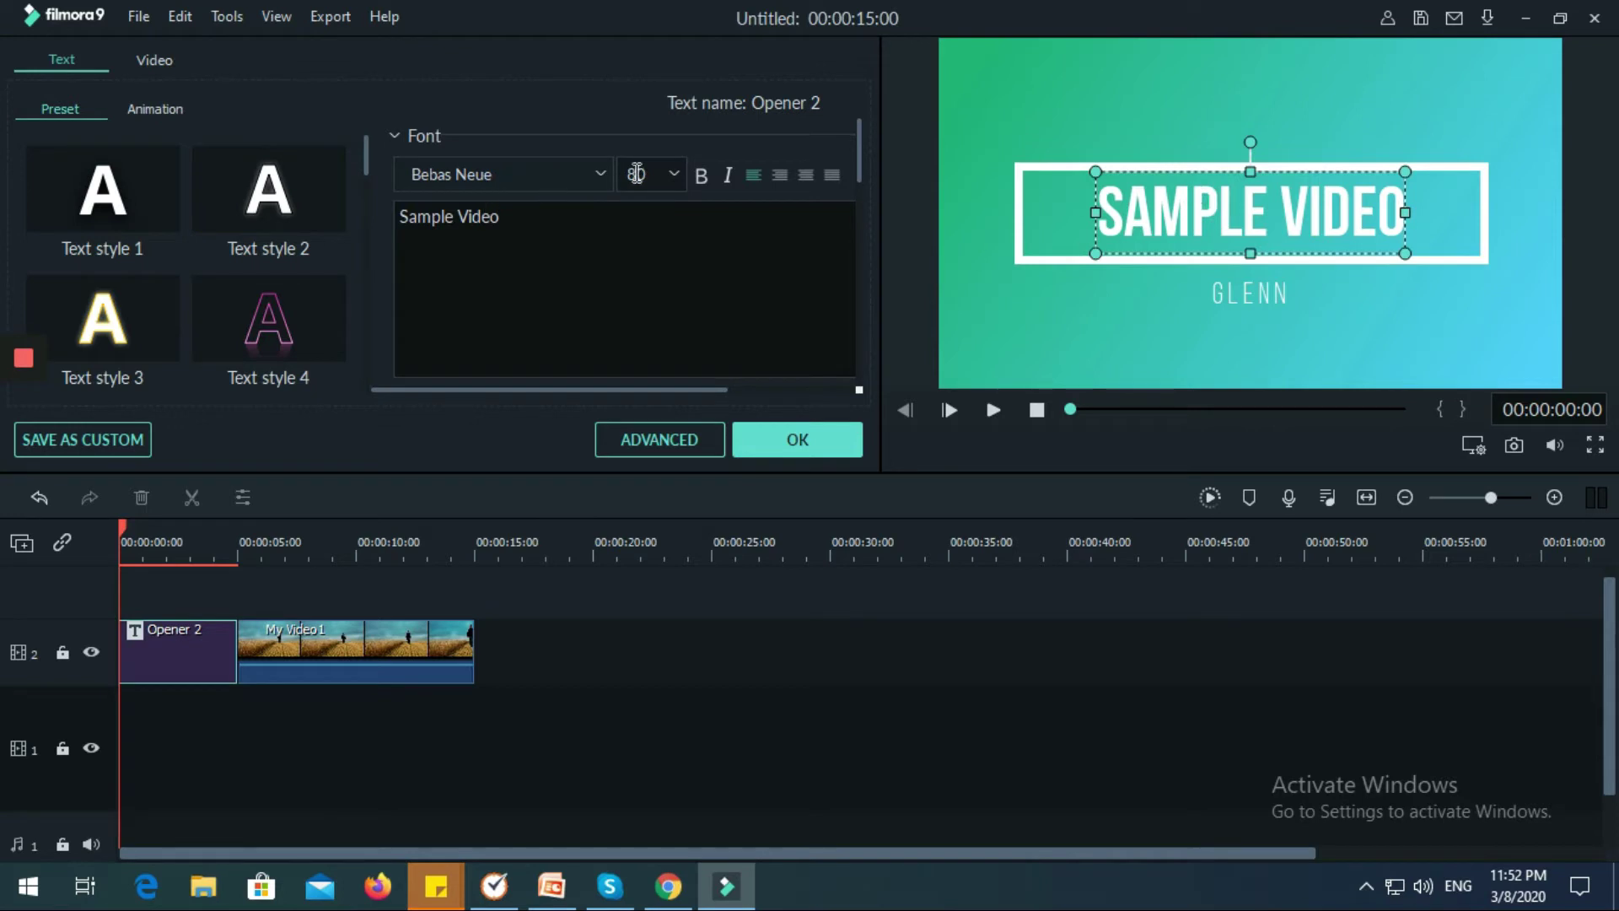
Set the title to Berlin Sans FB Demi Negreta font, size 90, italic
click(601, 174)
scroll(564, 287, down, 1)
scroll(563, 287, down, 4)
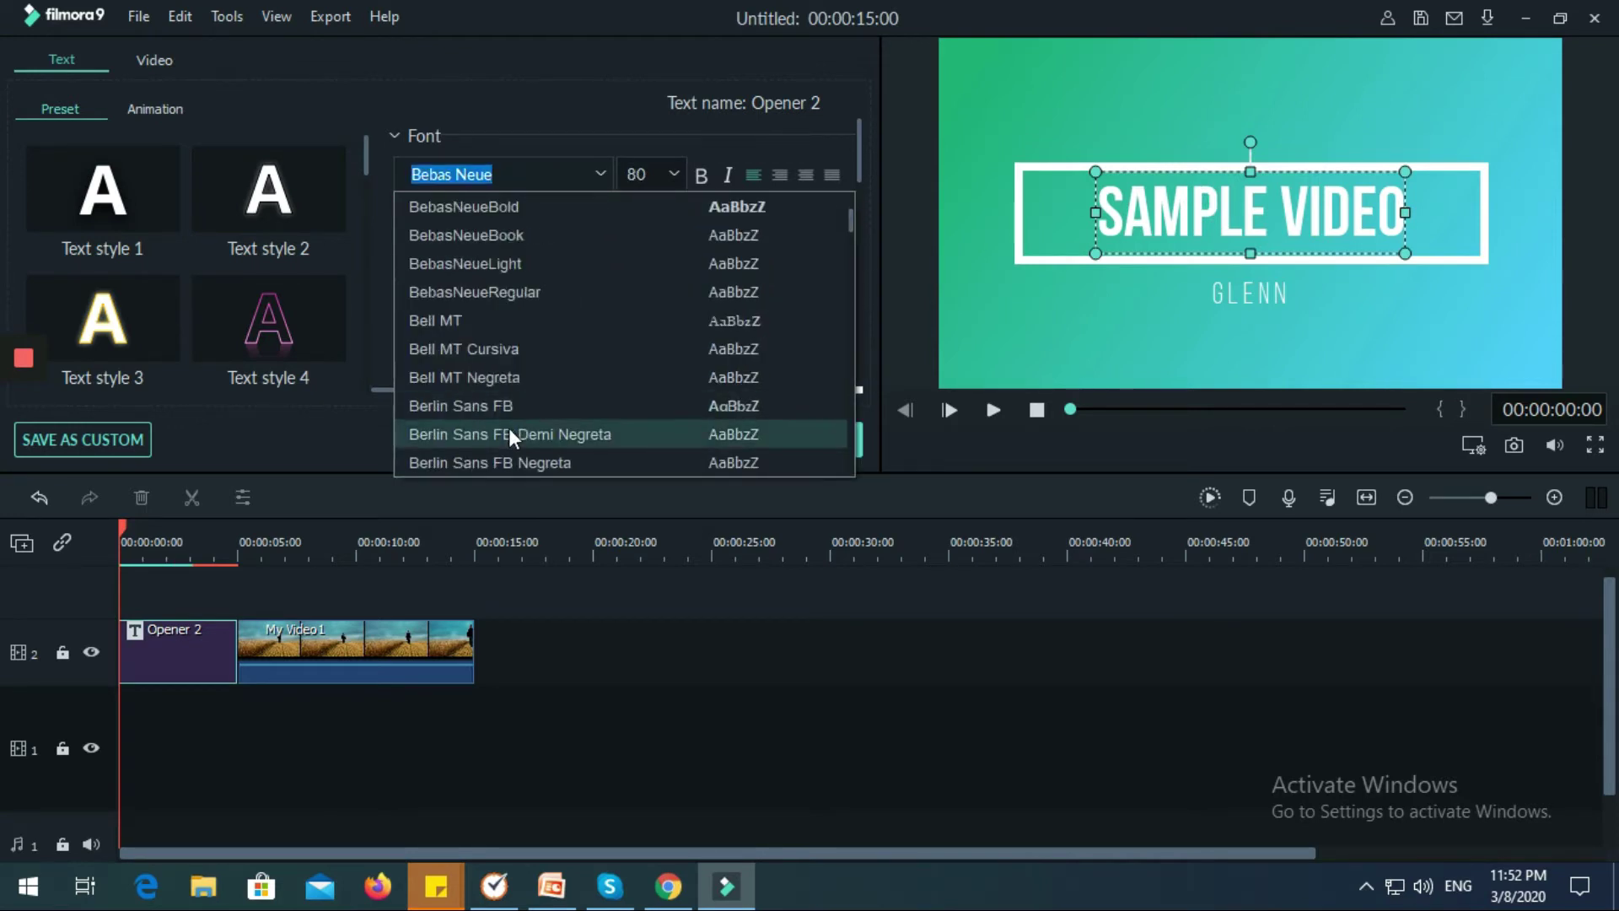
click(509, 428)
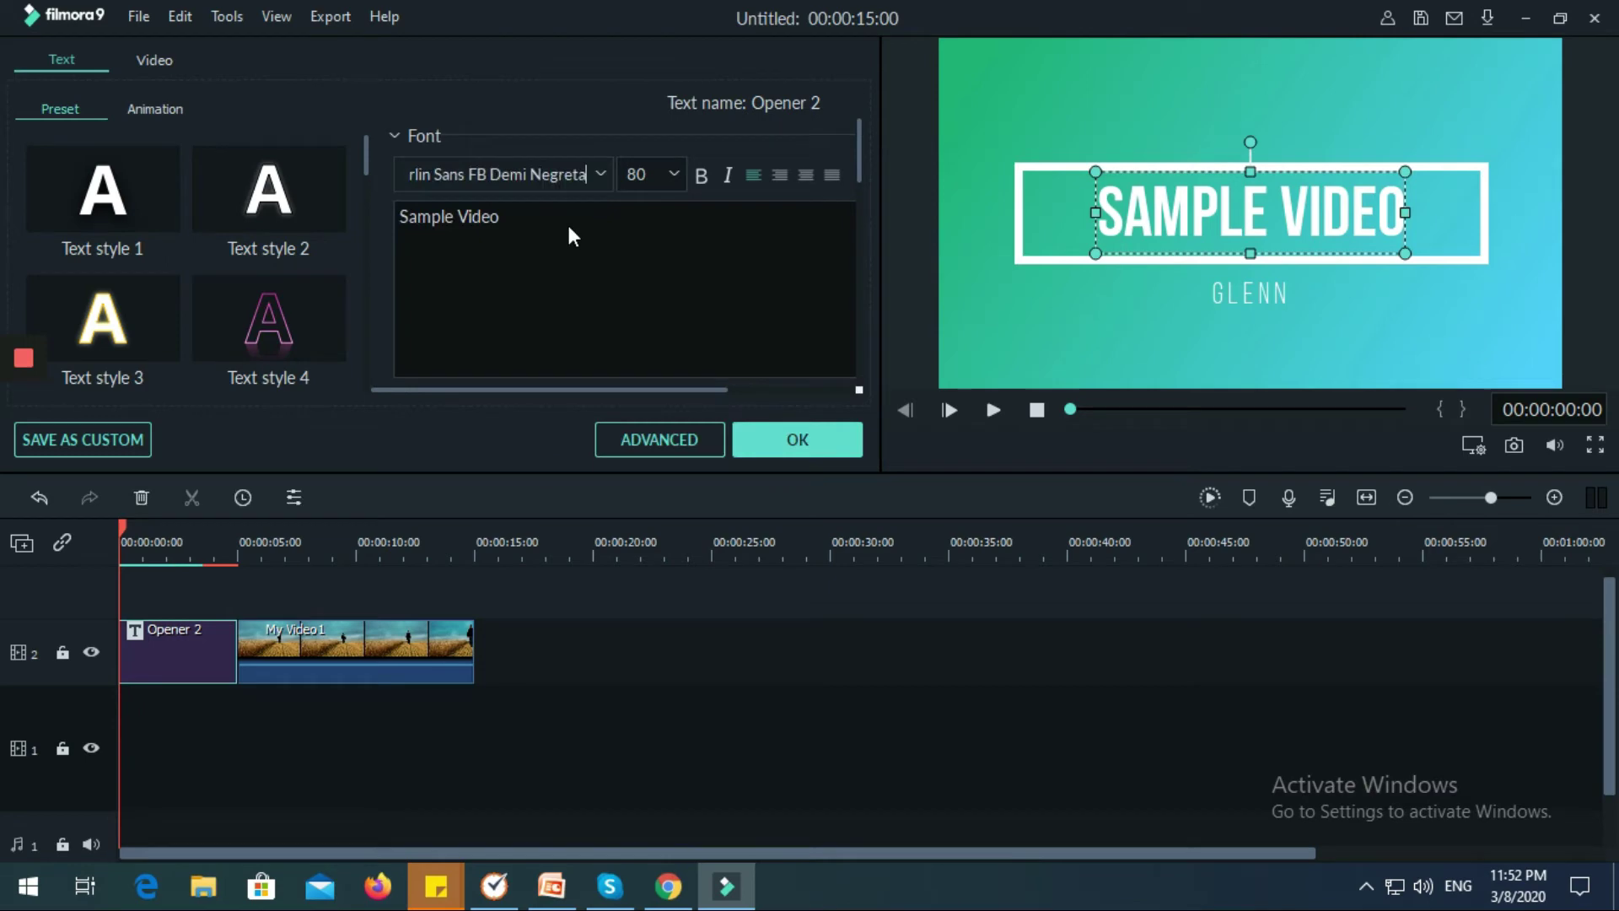
click(673, 173)
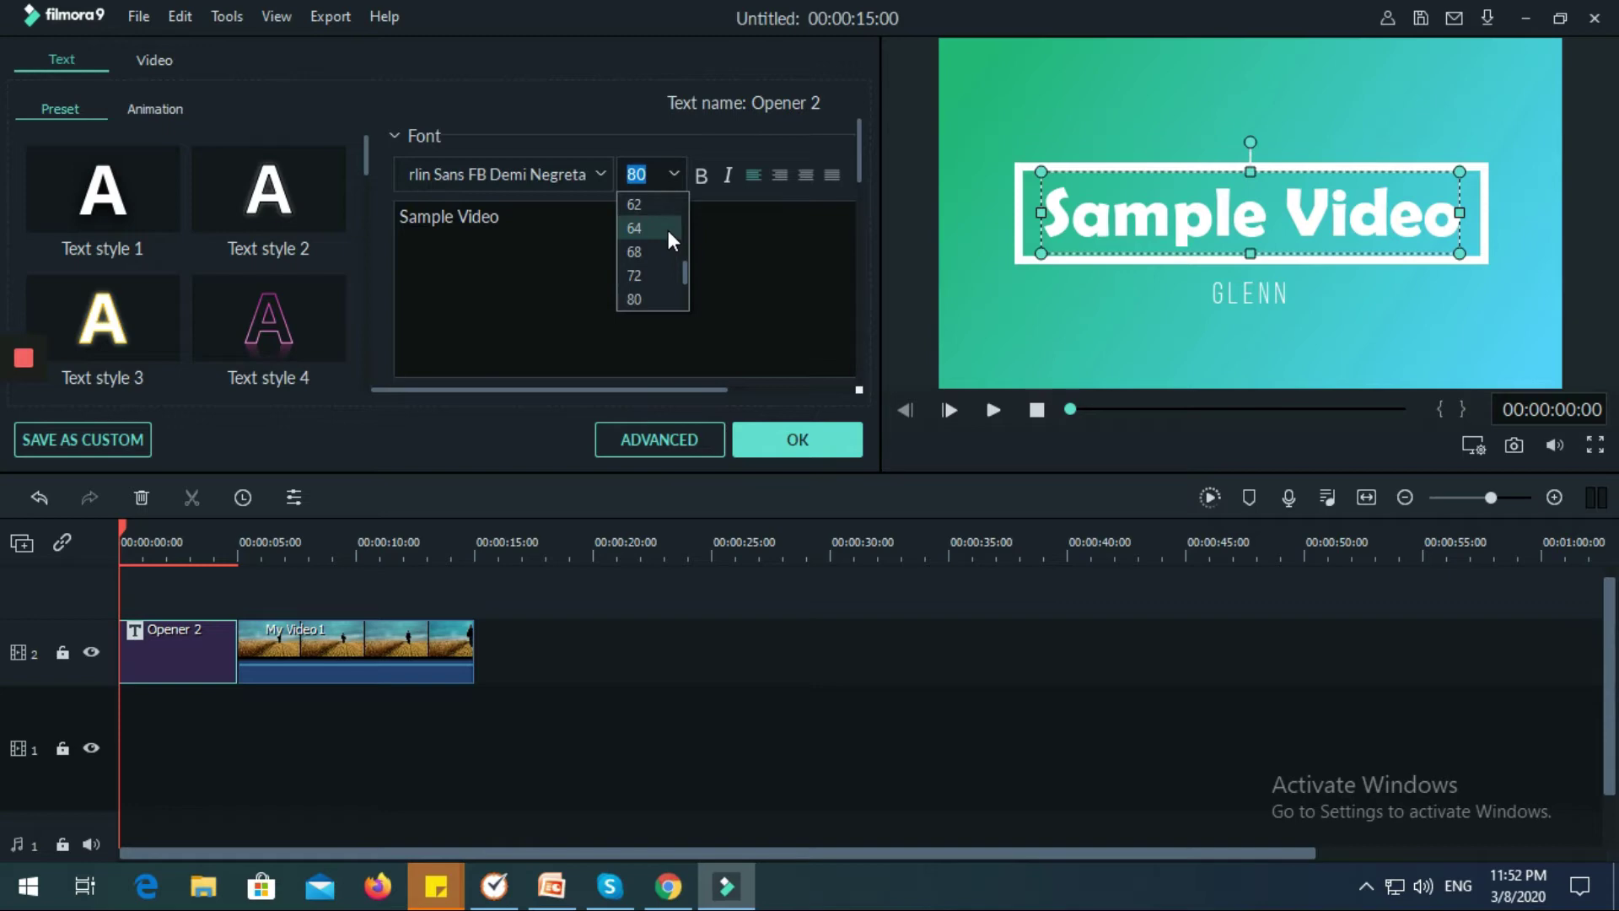
scroll(666, 229, down, 1)
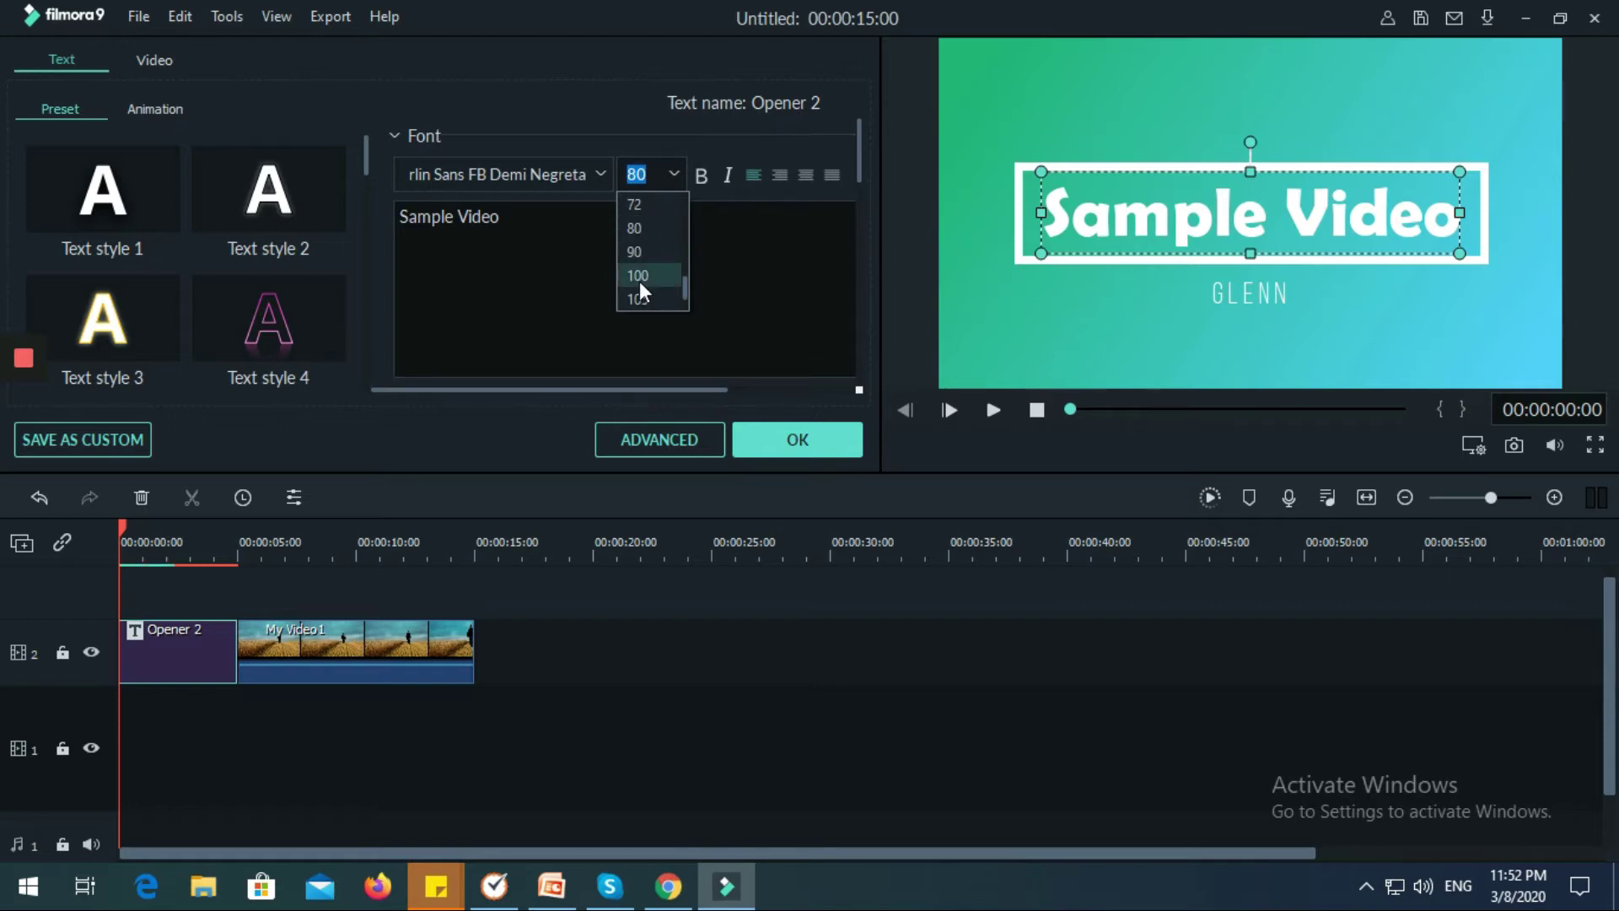
click(645, 253)
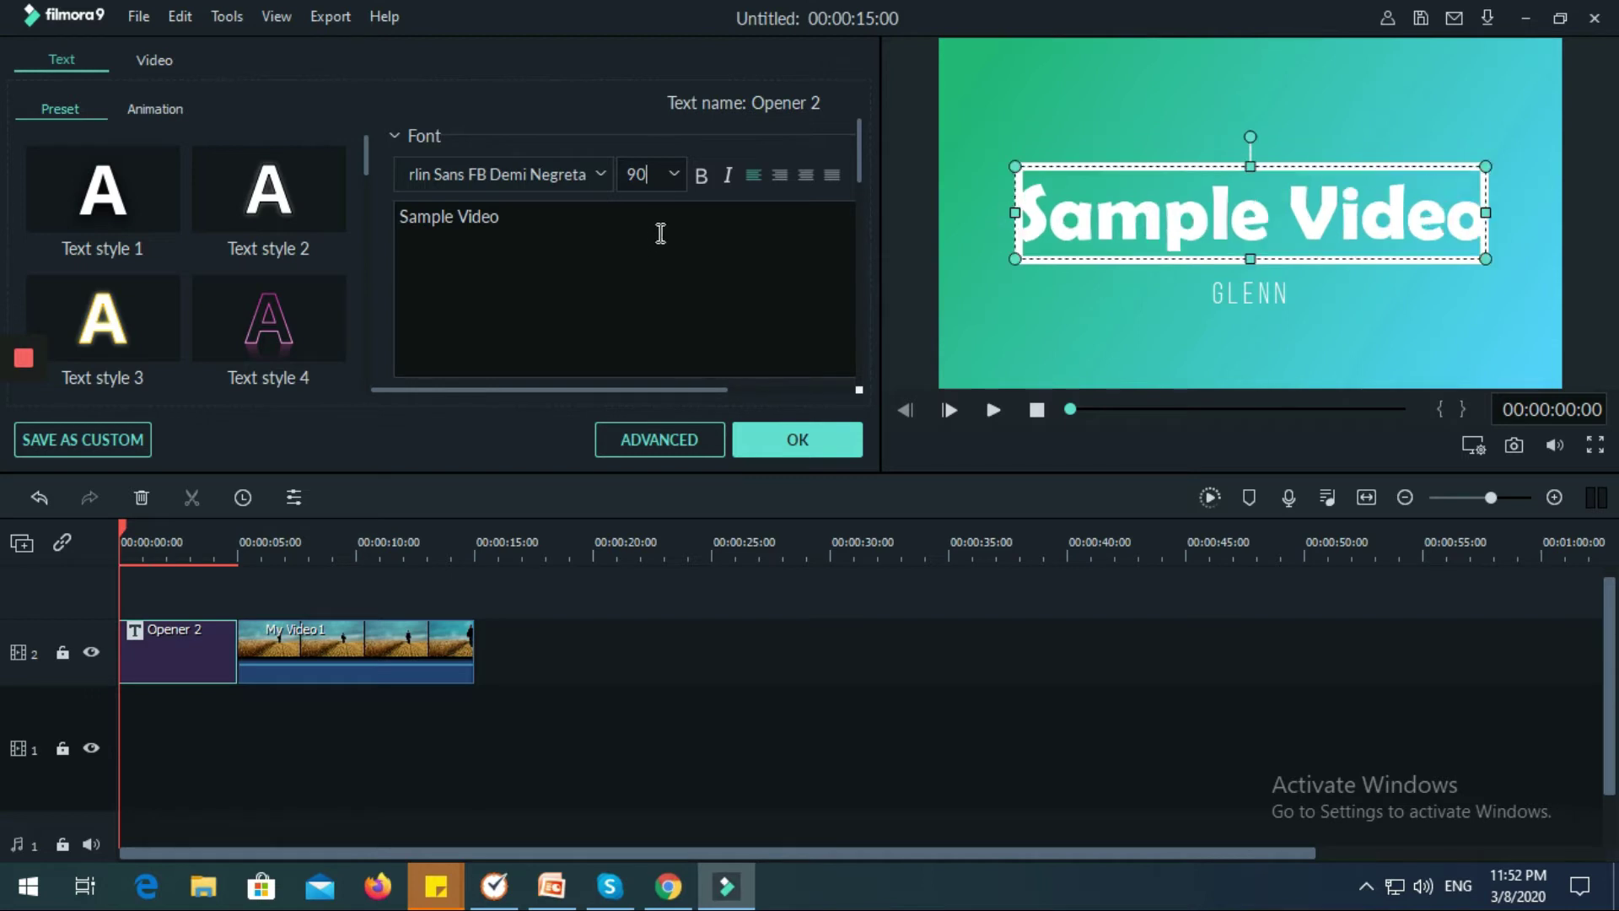
click(727, 174)
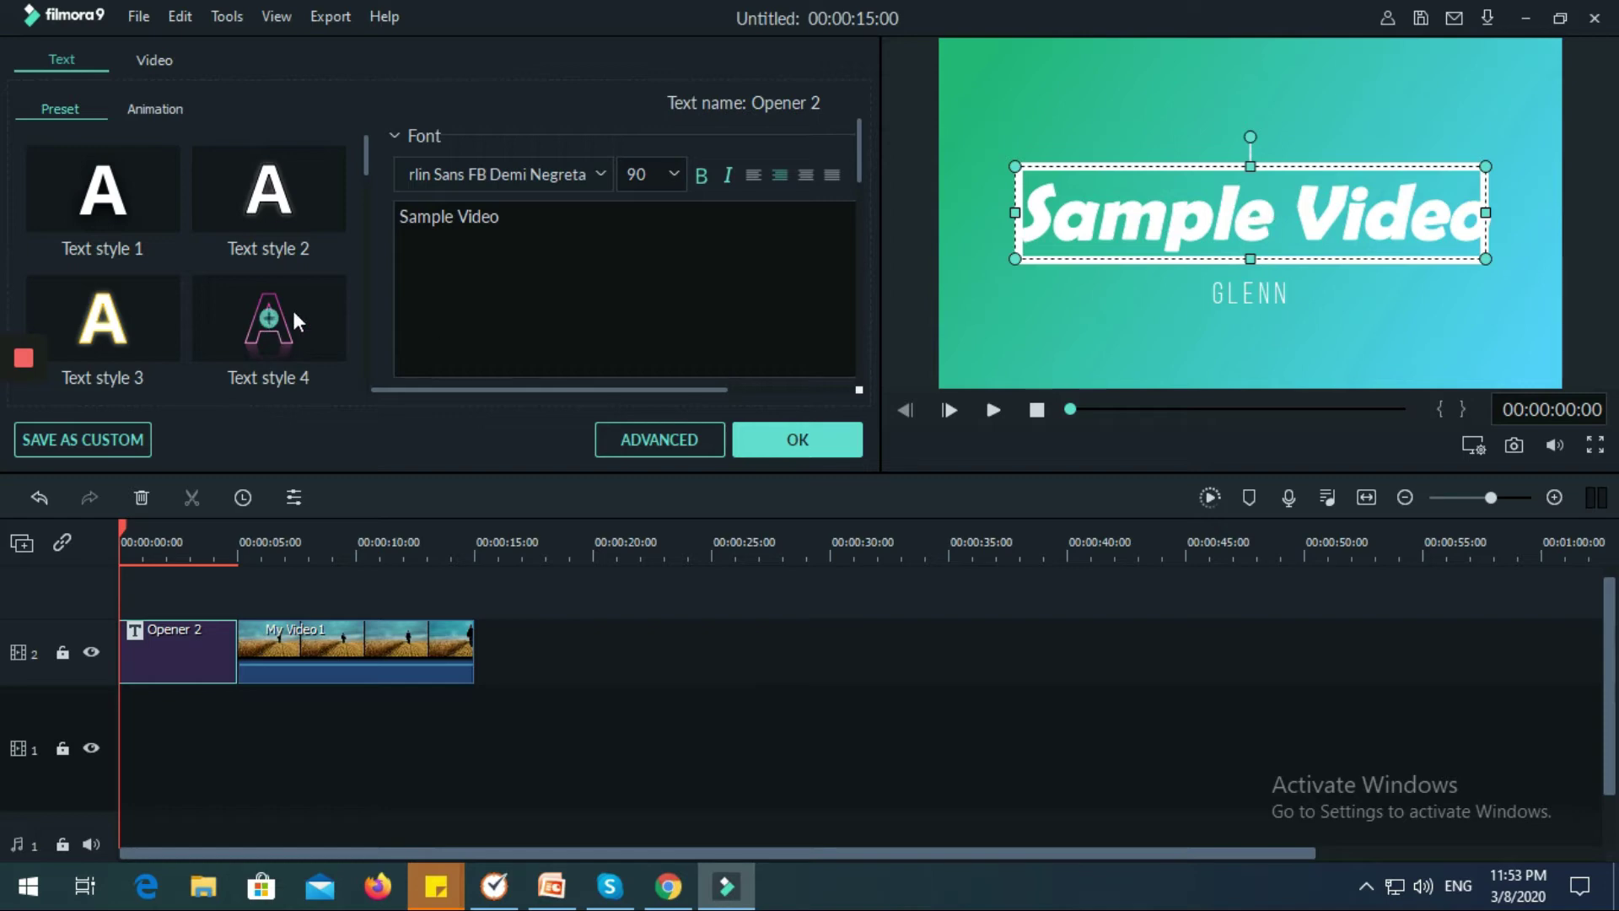
Try Text style presets 8, 6 and 11 on the title
scroll(244, 253, down, 2)
scroll(234, 231, up, 1)
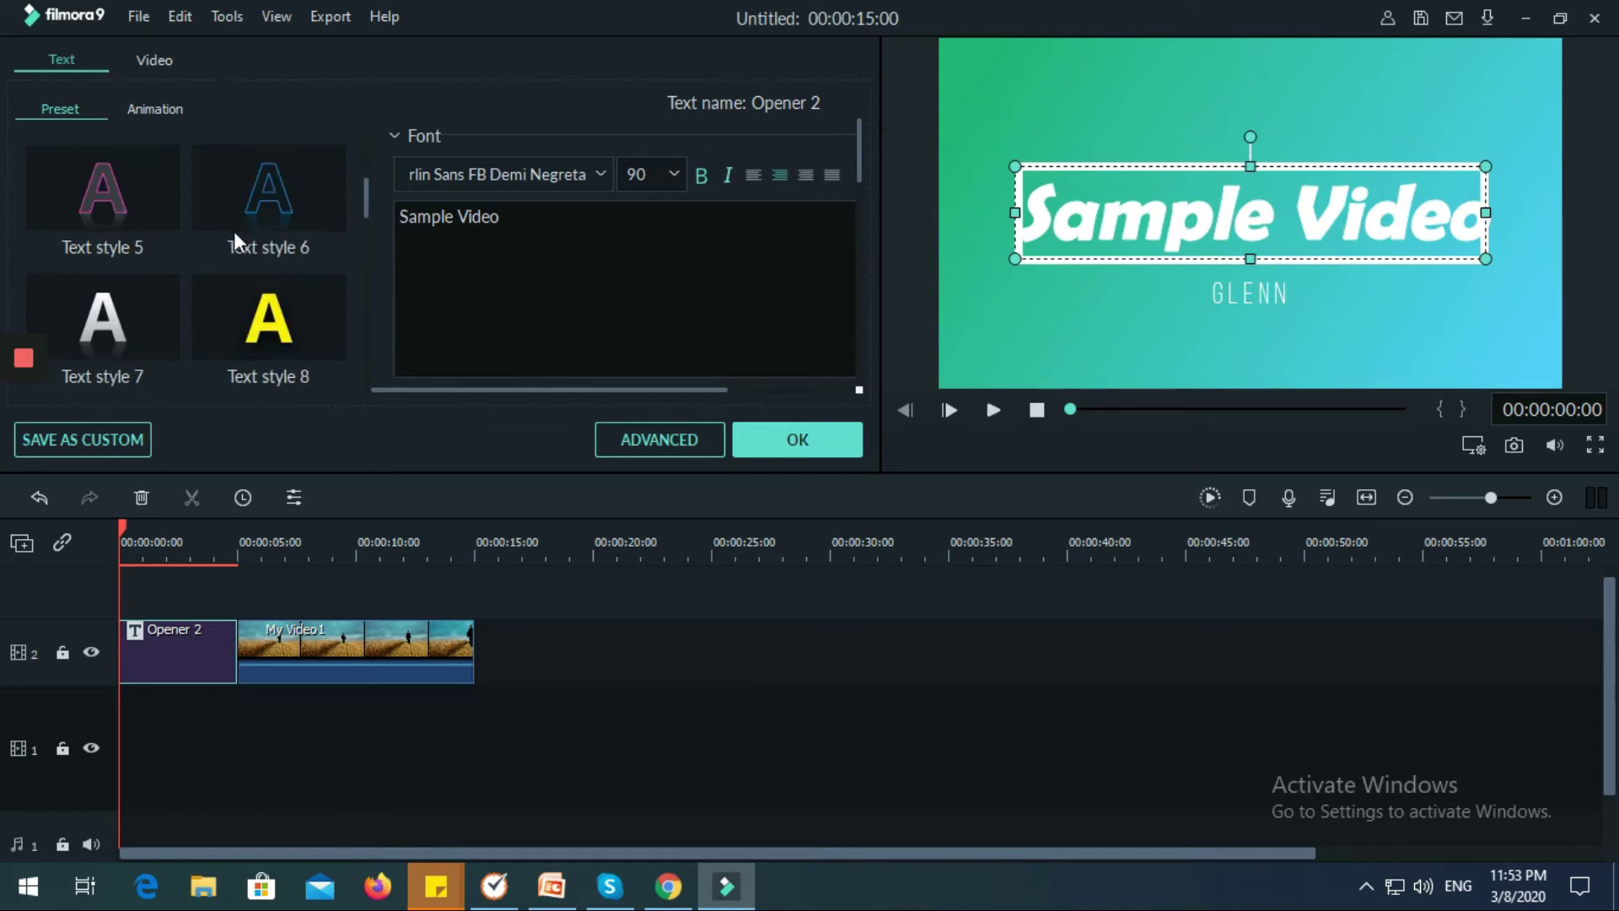
click(266, 317)
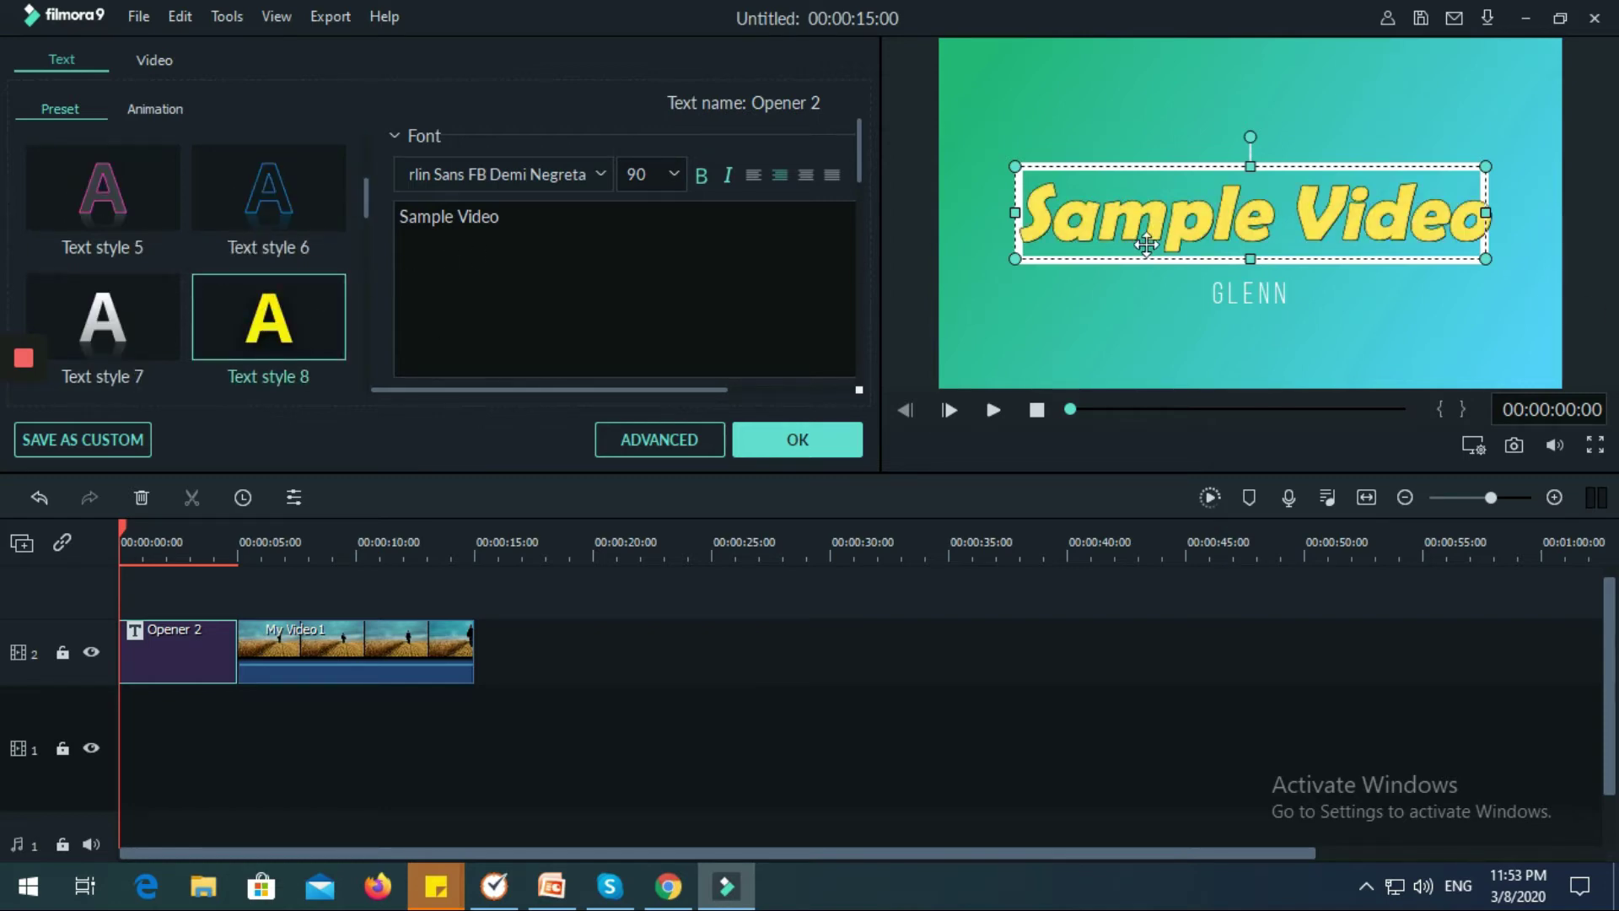
double_click(268, 190)
scroll(269, 261, down, 2)
click(103, 307)
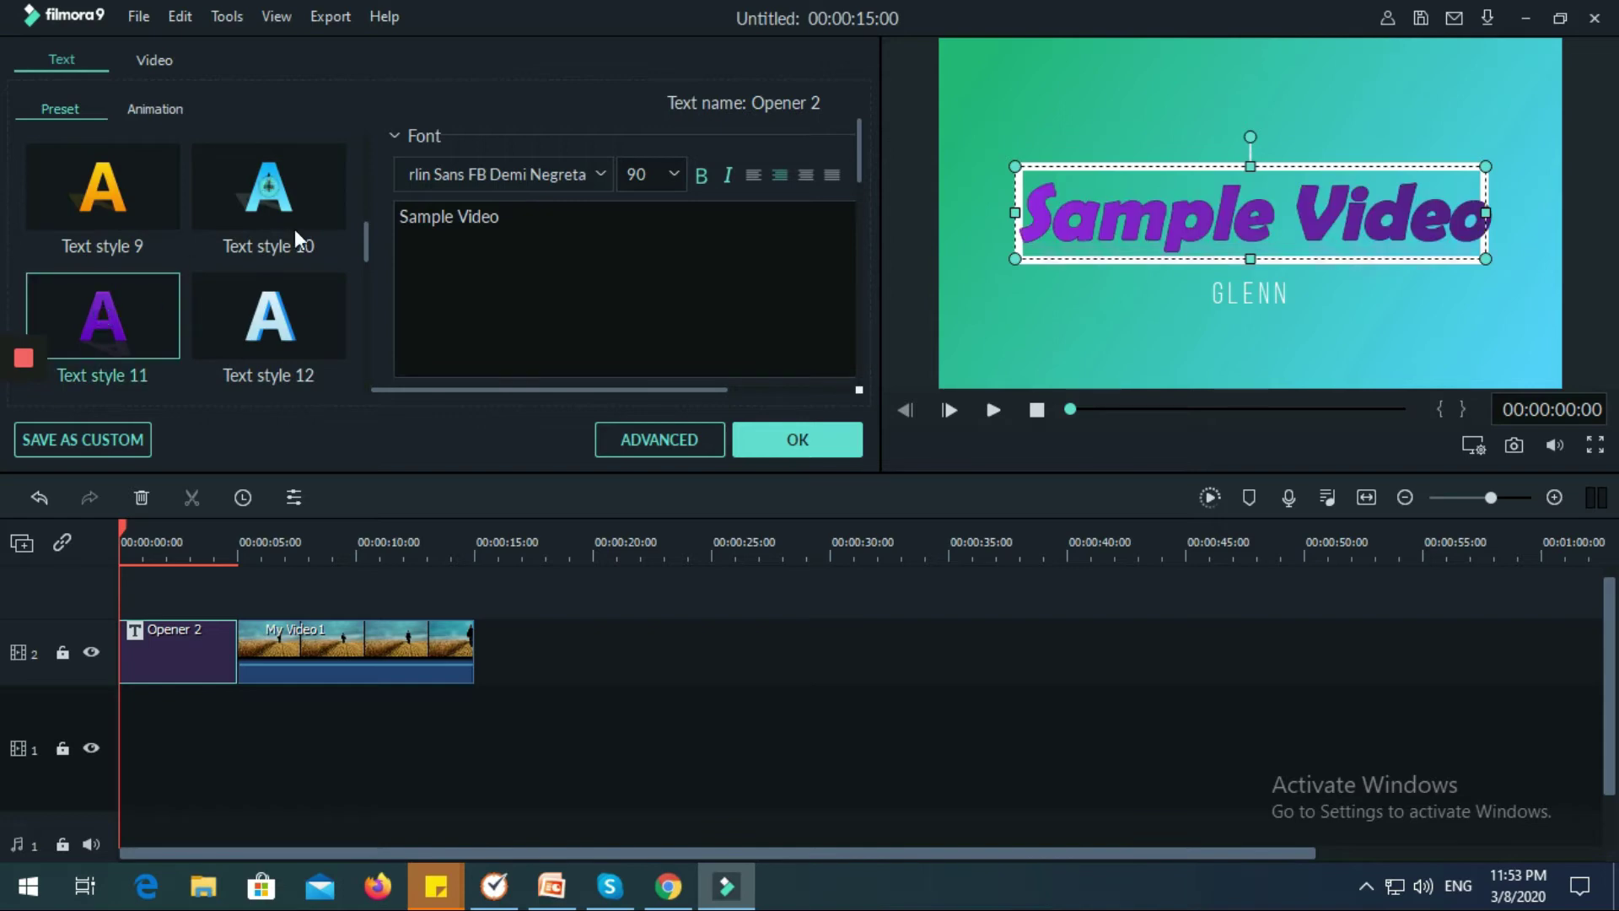
Try Text styles 16 and 23, settling on the blue Text style 22
scroll(296, 232, down, 2)
click(268, 314)
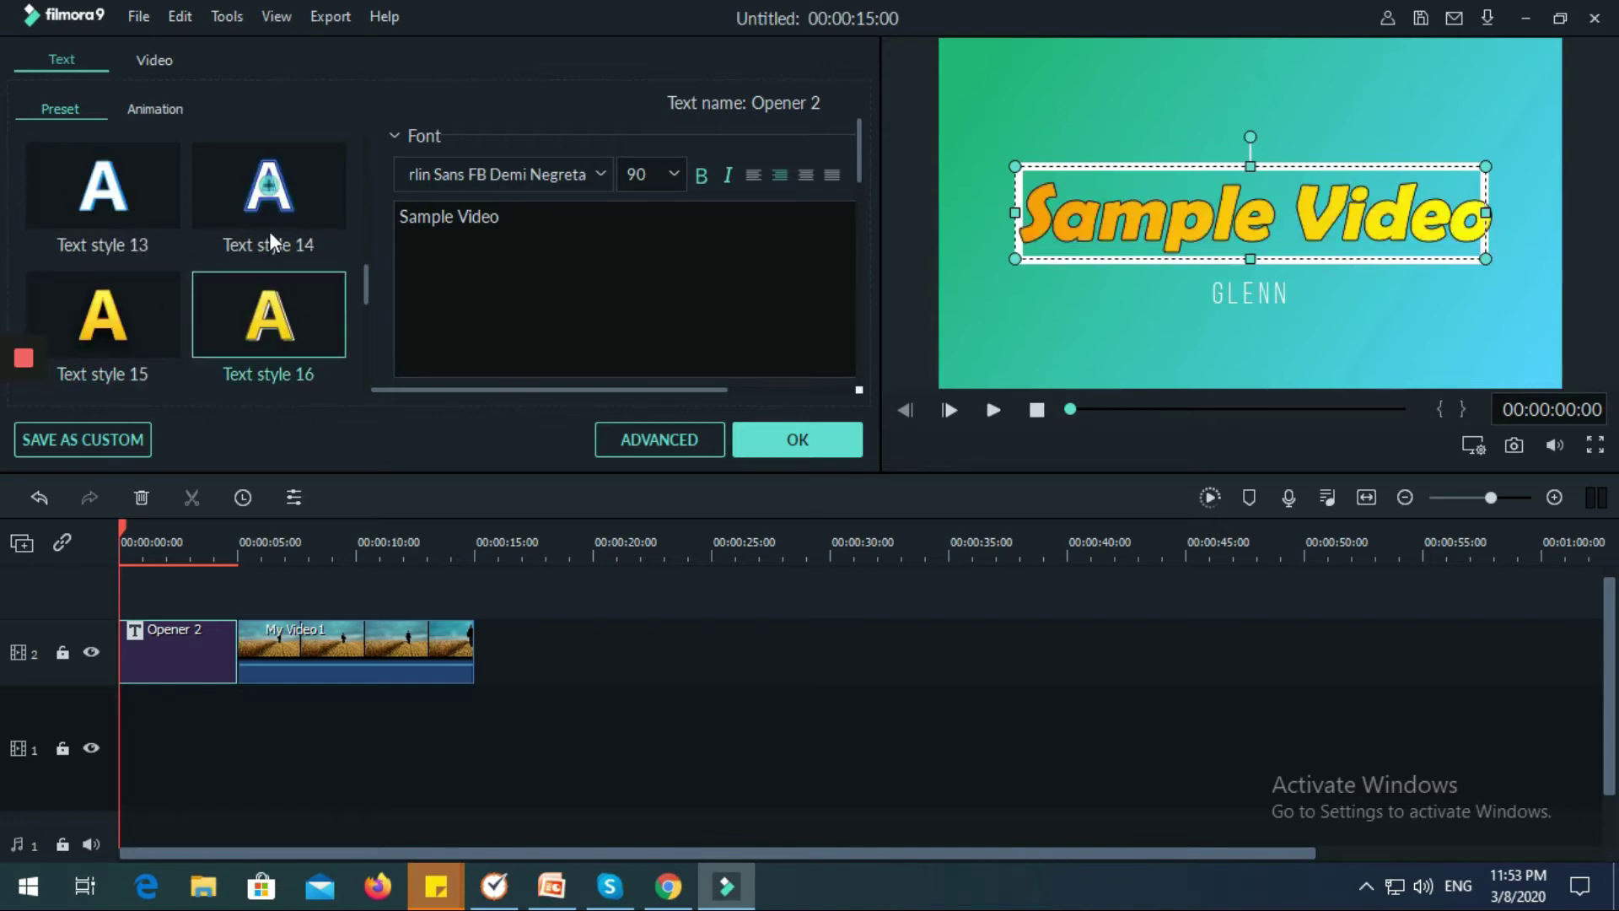
scroll(271, 236, down, 4)
click(265, 178)
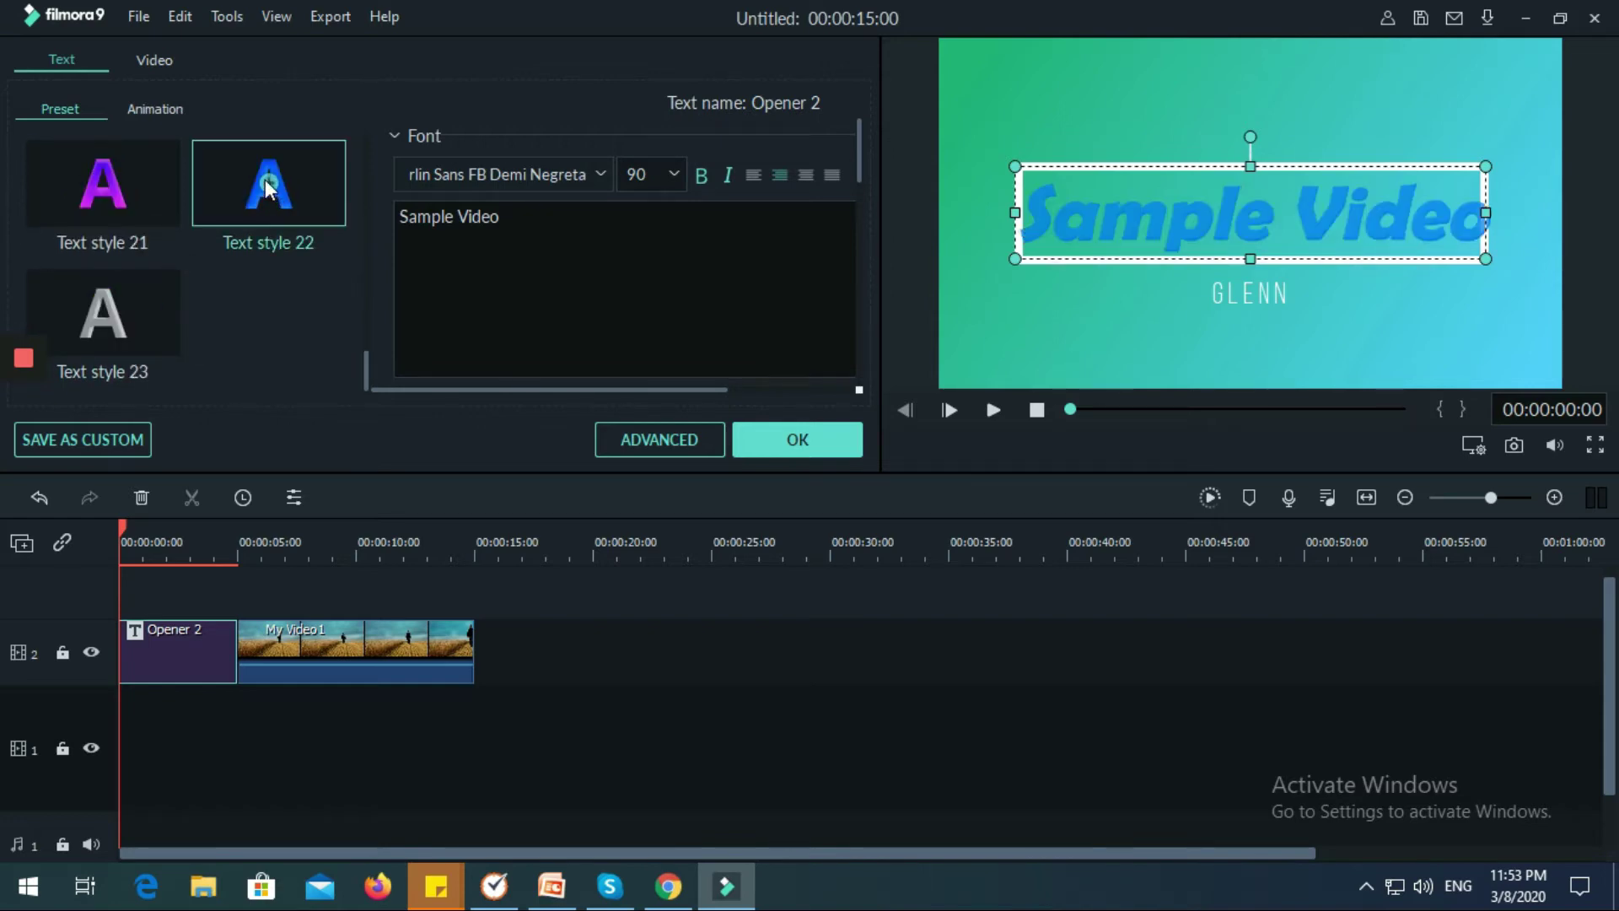
click(108, 311)
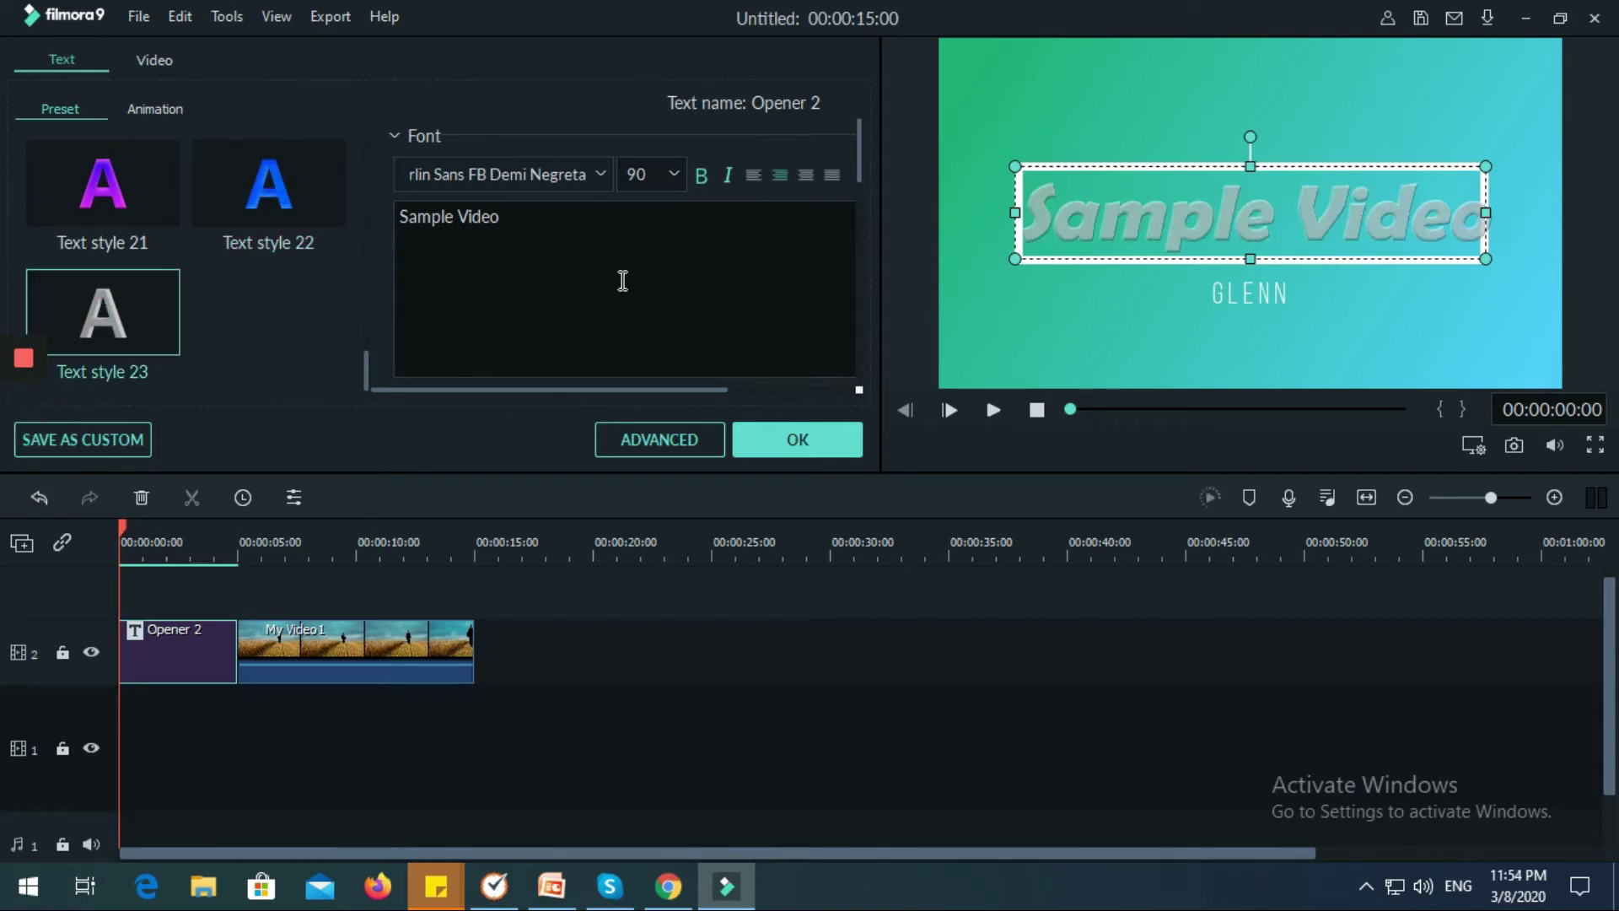
click(271, 188)
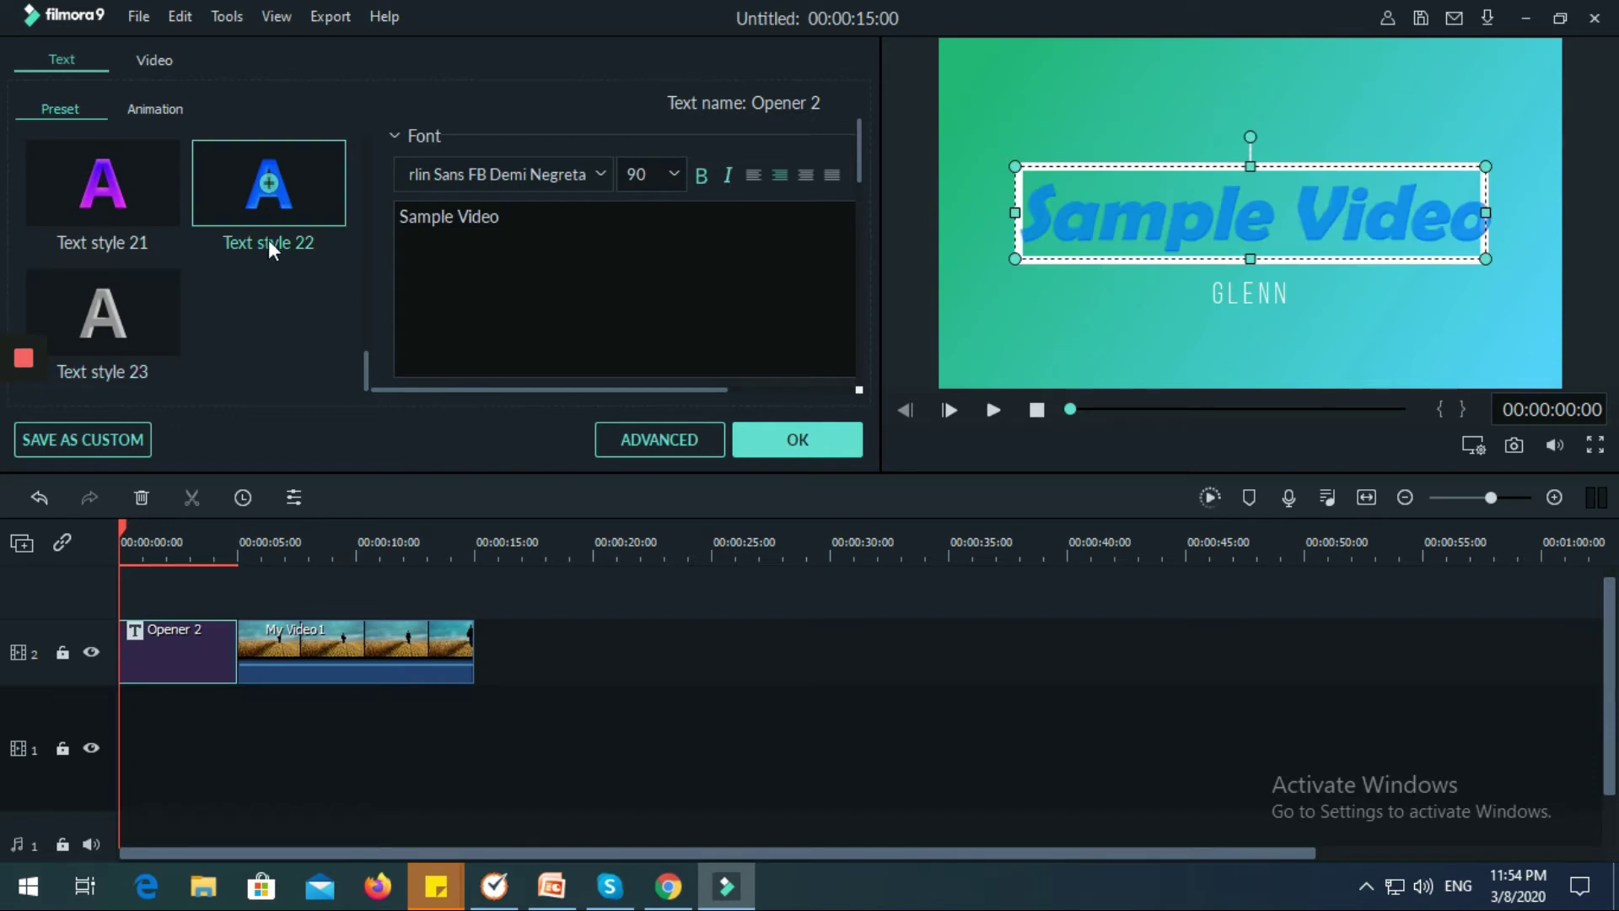
scroll(260, 246, up, 6)
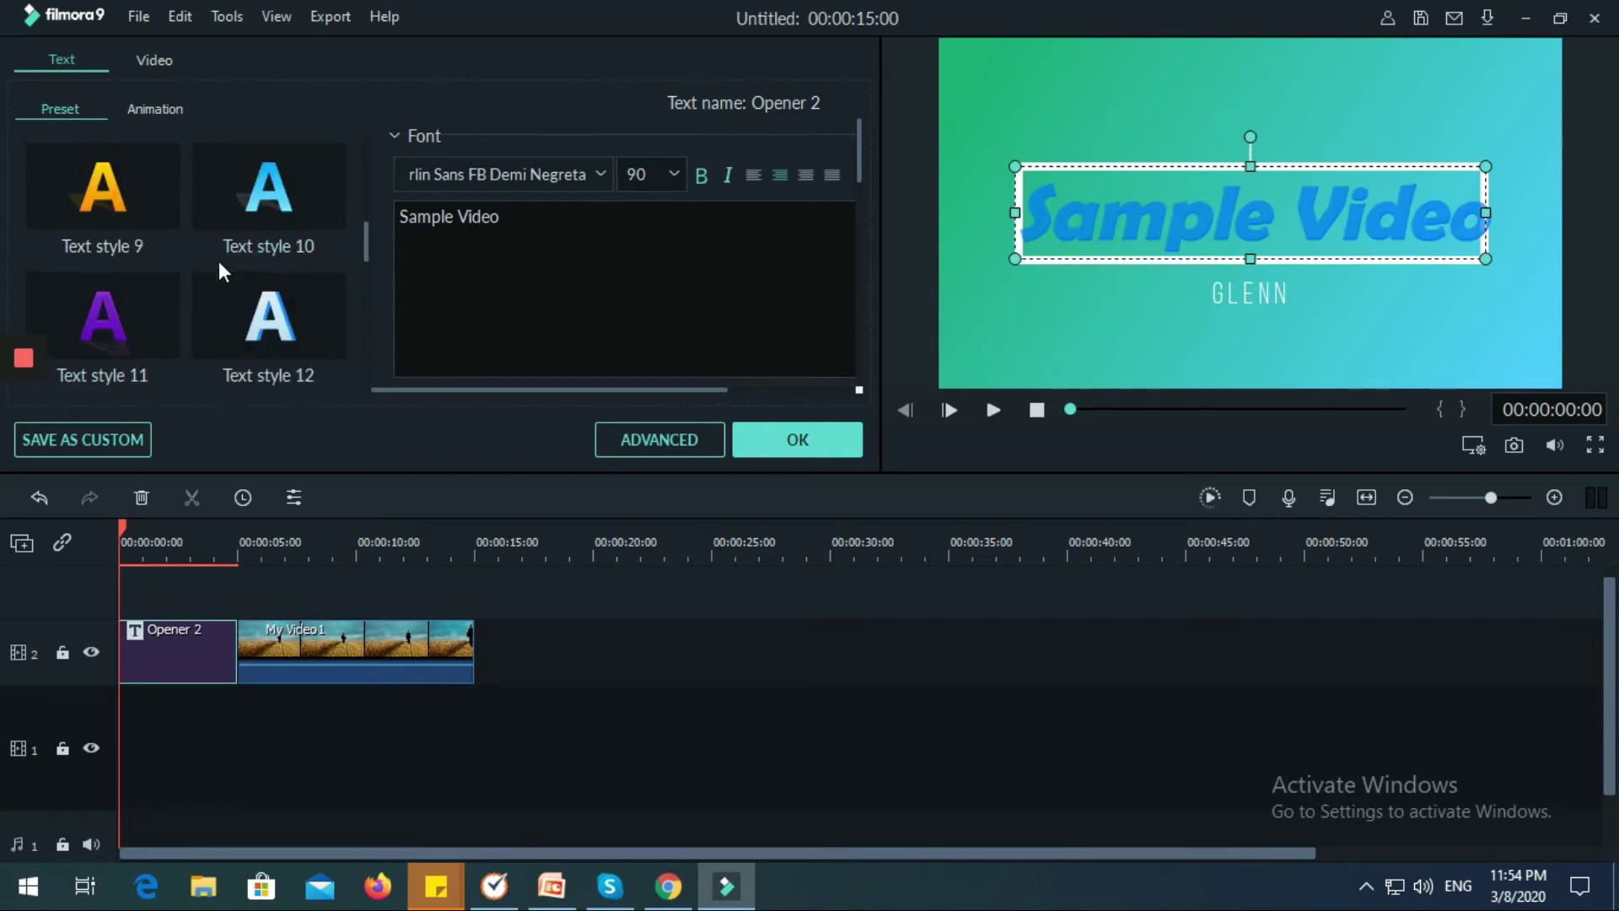
Preview Cinema style and Random title animations, choose Evaporate, and confirm with OK
click(169, 108)
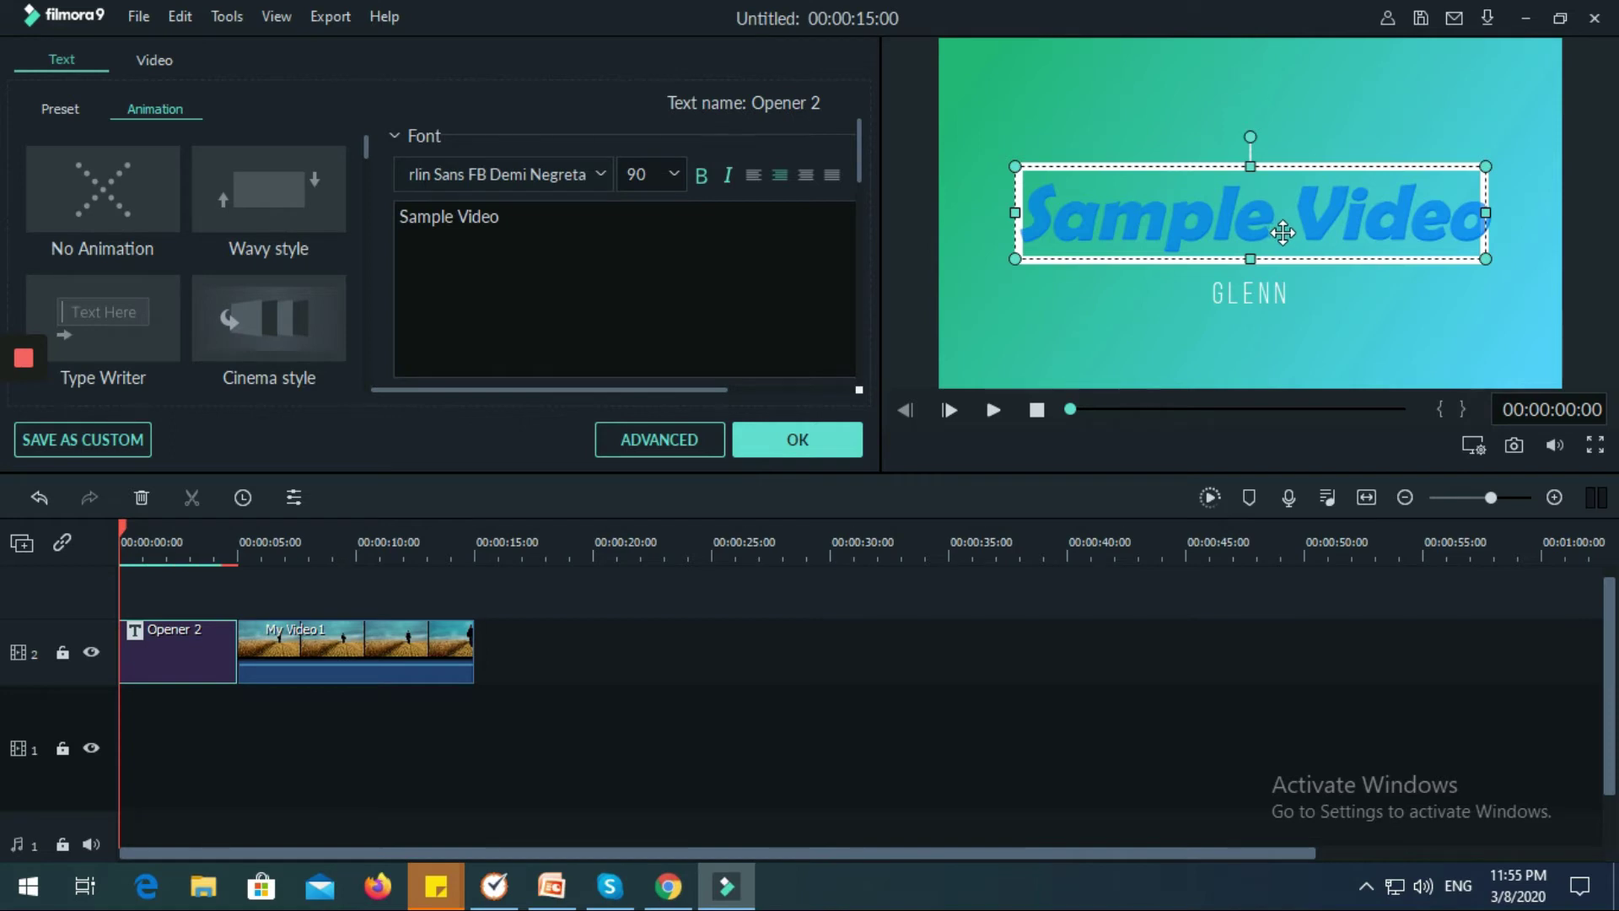
click(265, 319)
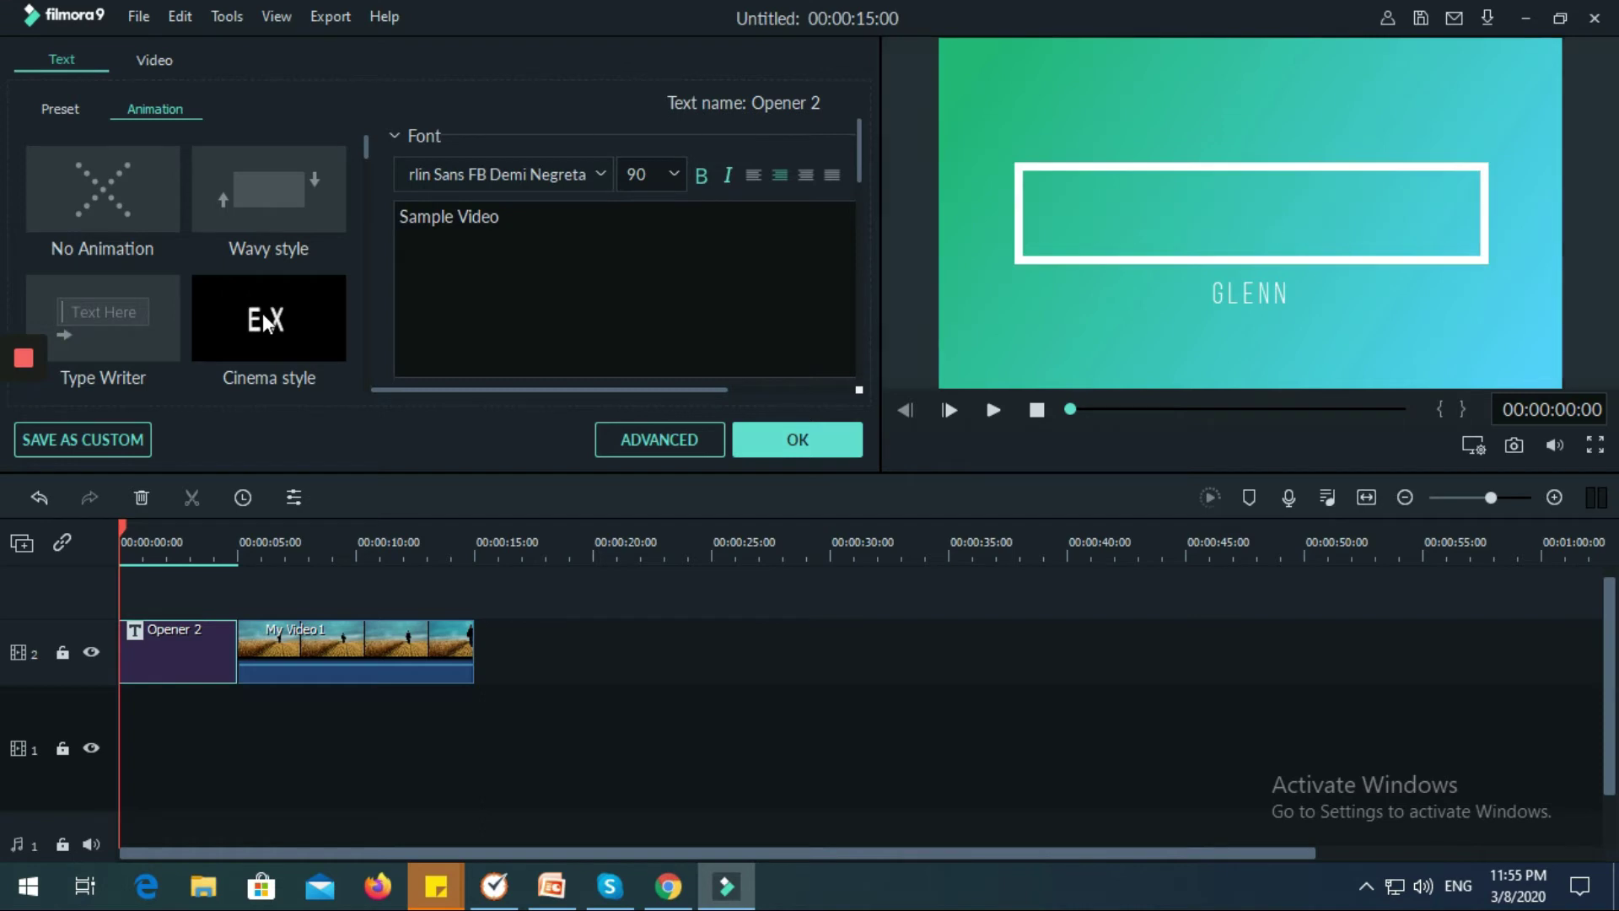
scroll(273, 312, down, 3)
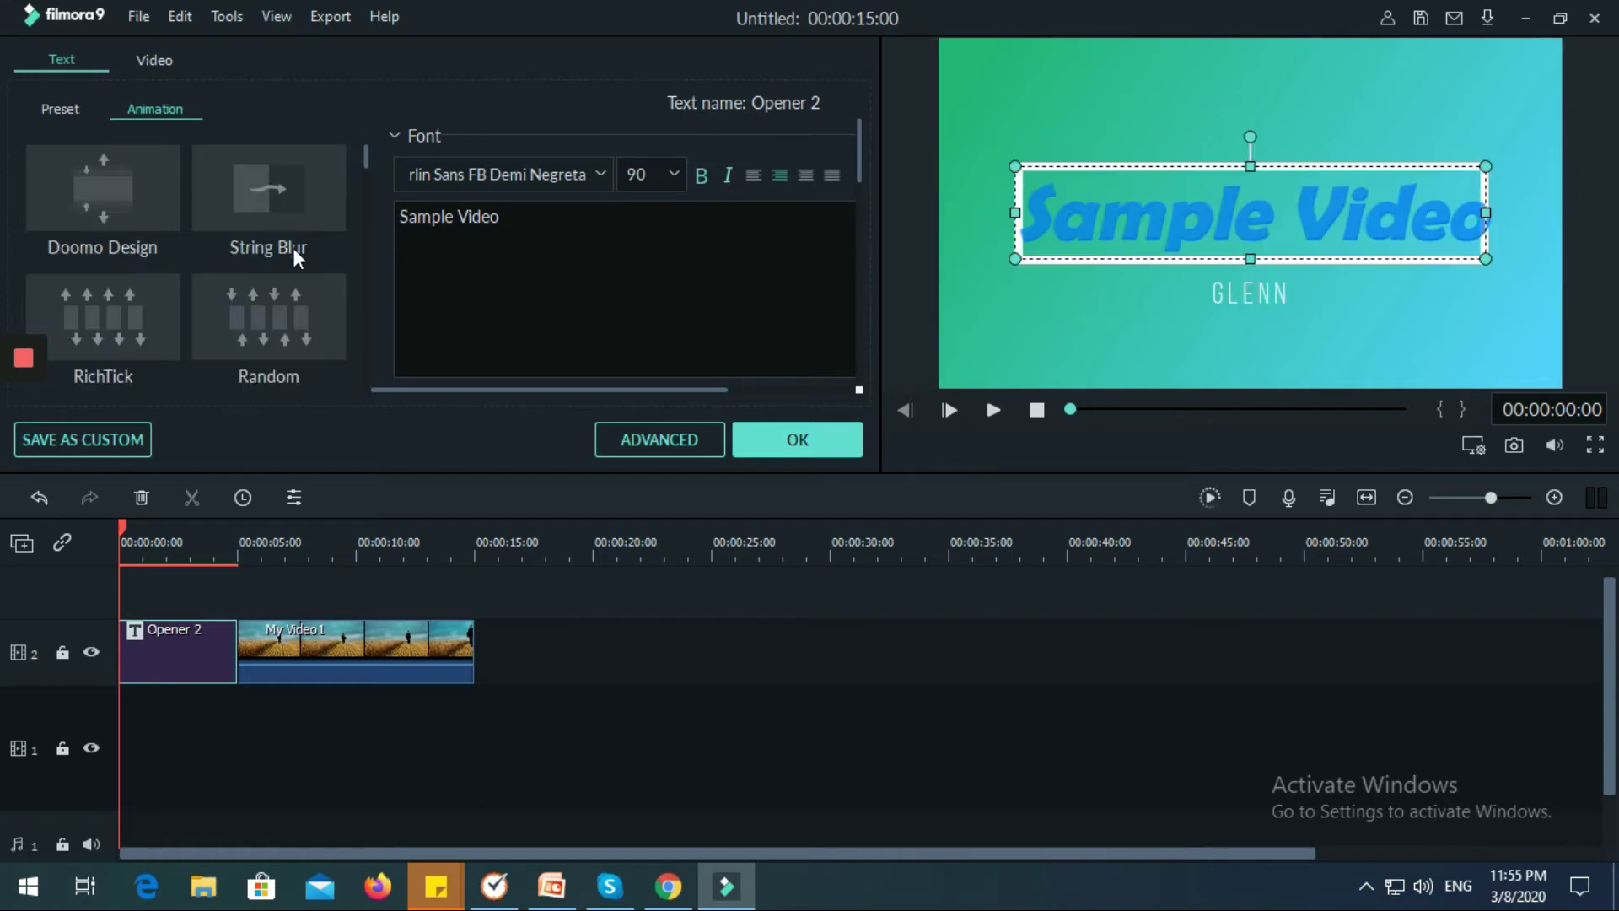
click(271, 293)
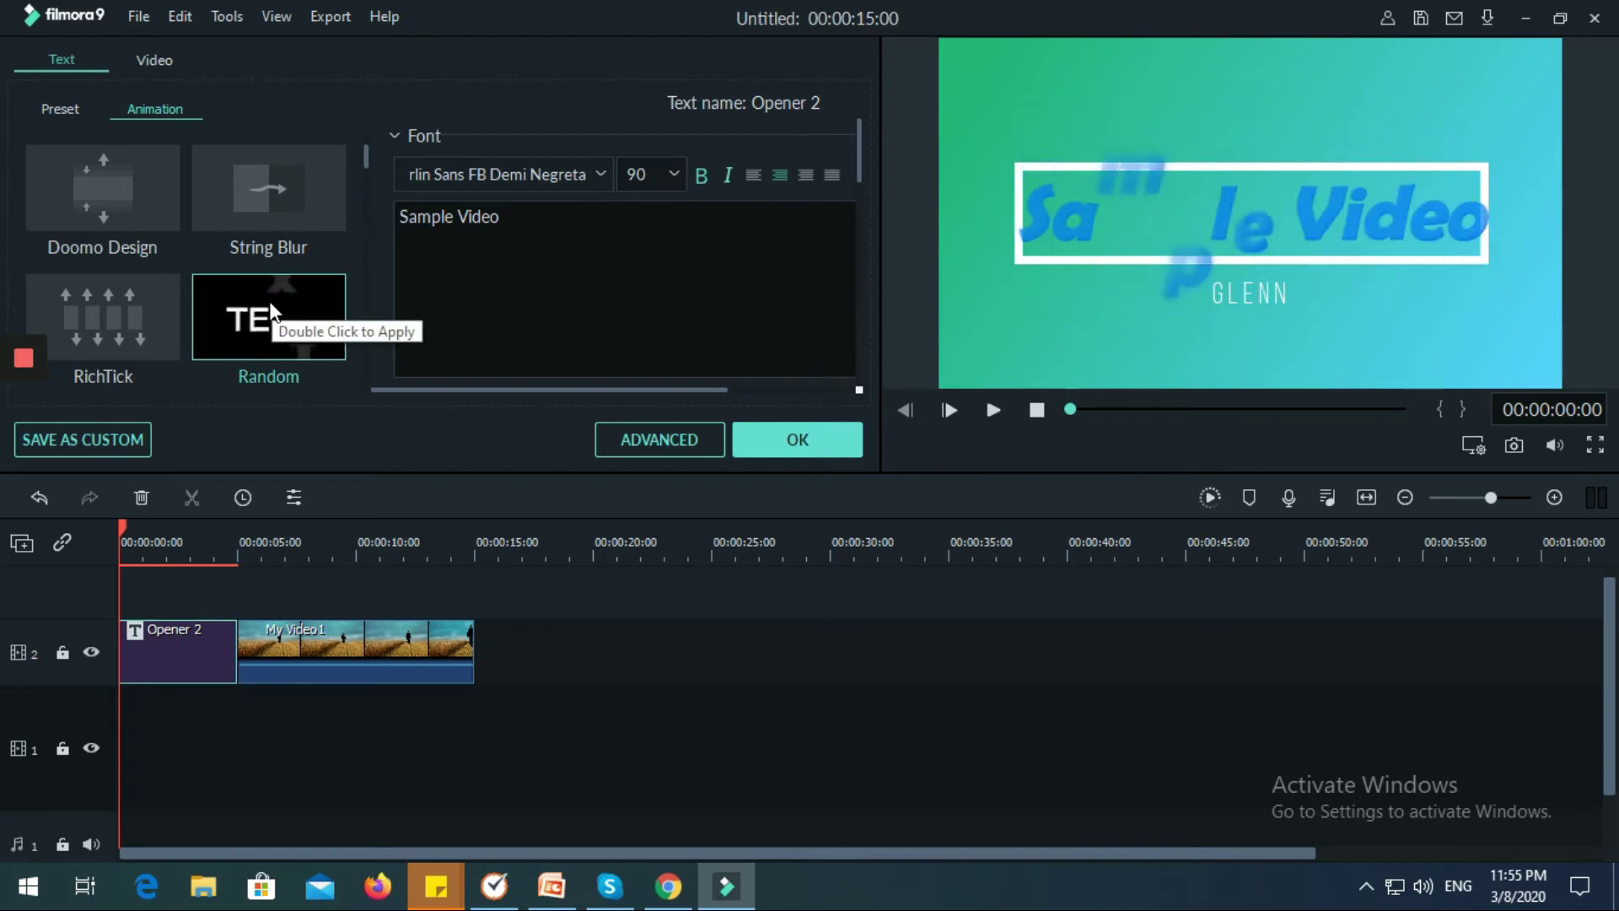
double_click(269, 301)
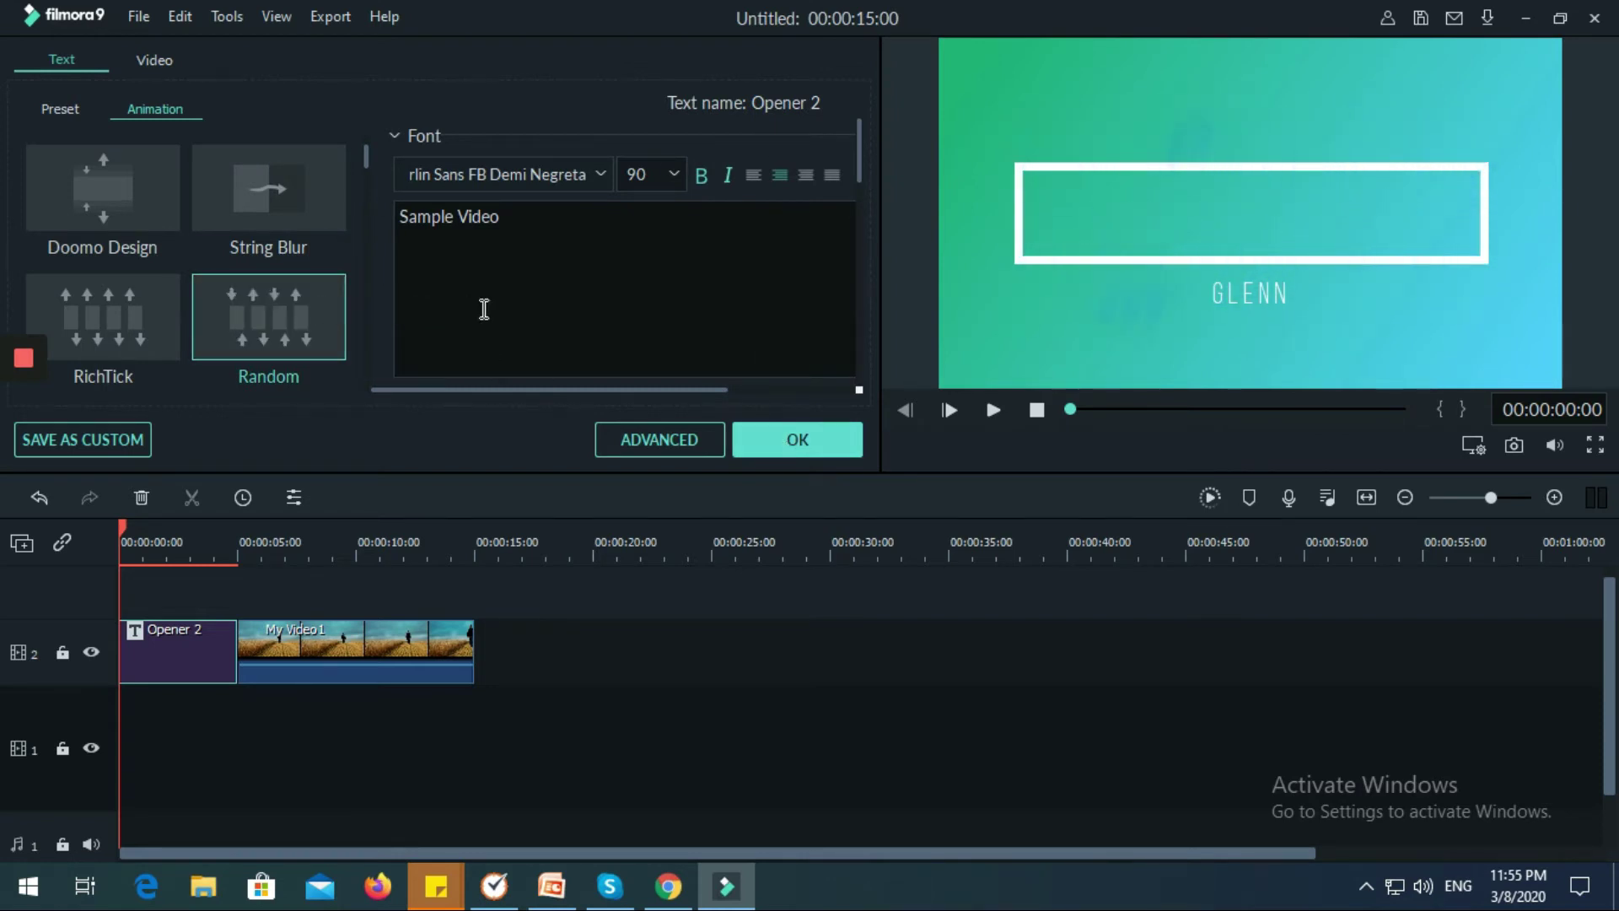
scroll(306, 248, down, 5)
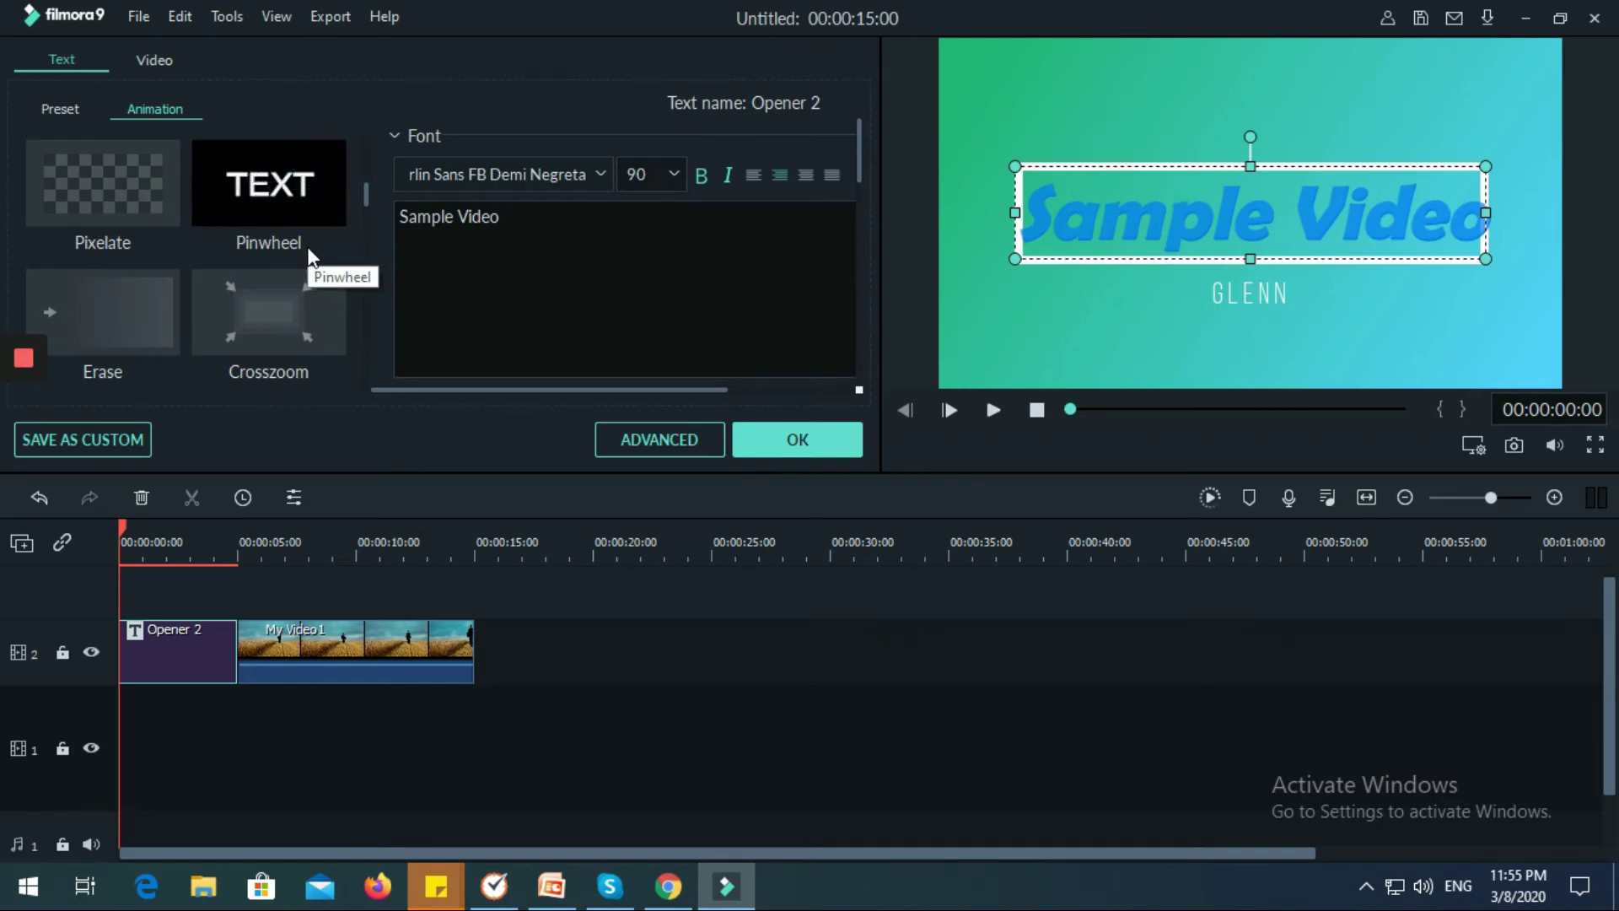
scroll(307, 248, down, 2)
click(297, 317)
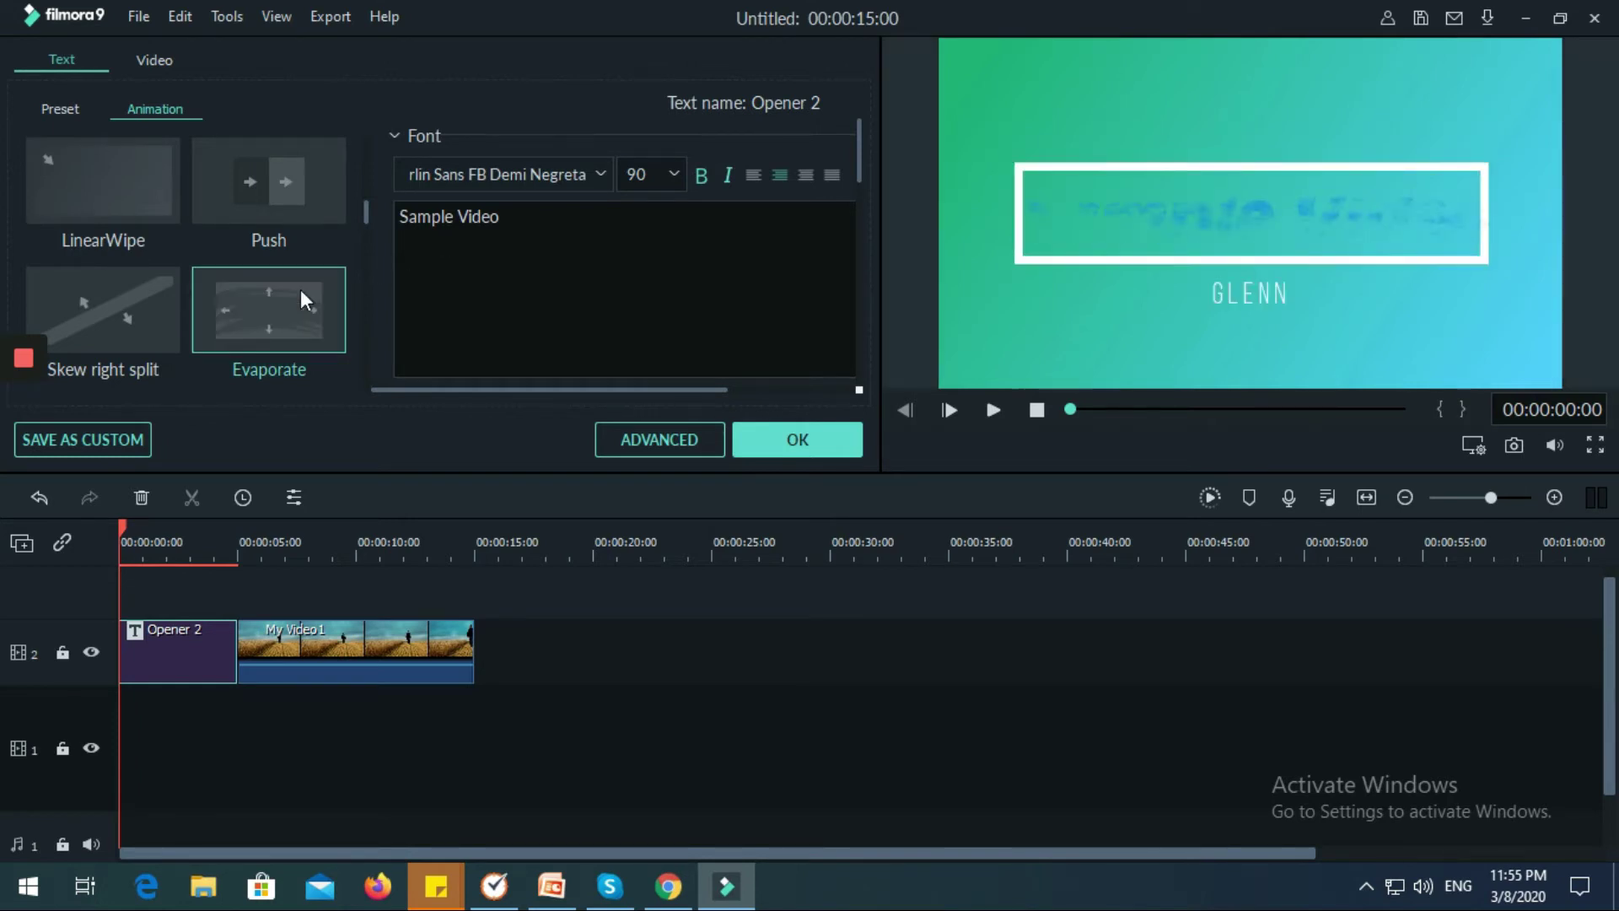
click(825, 439)
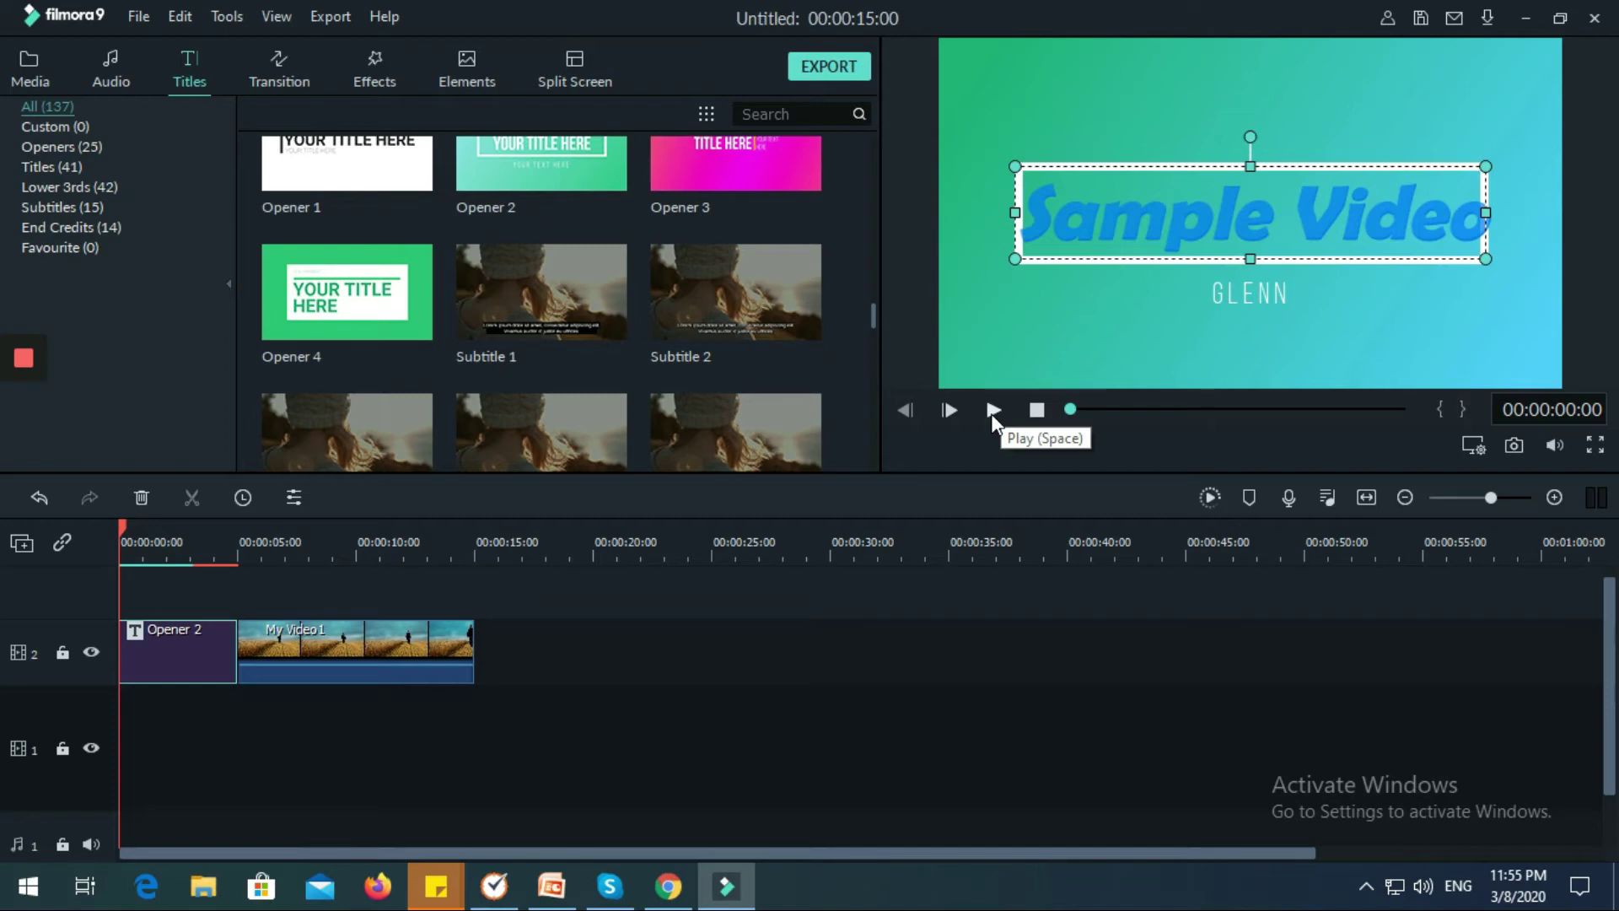
click(993, 411)
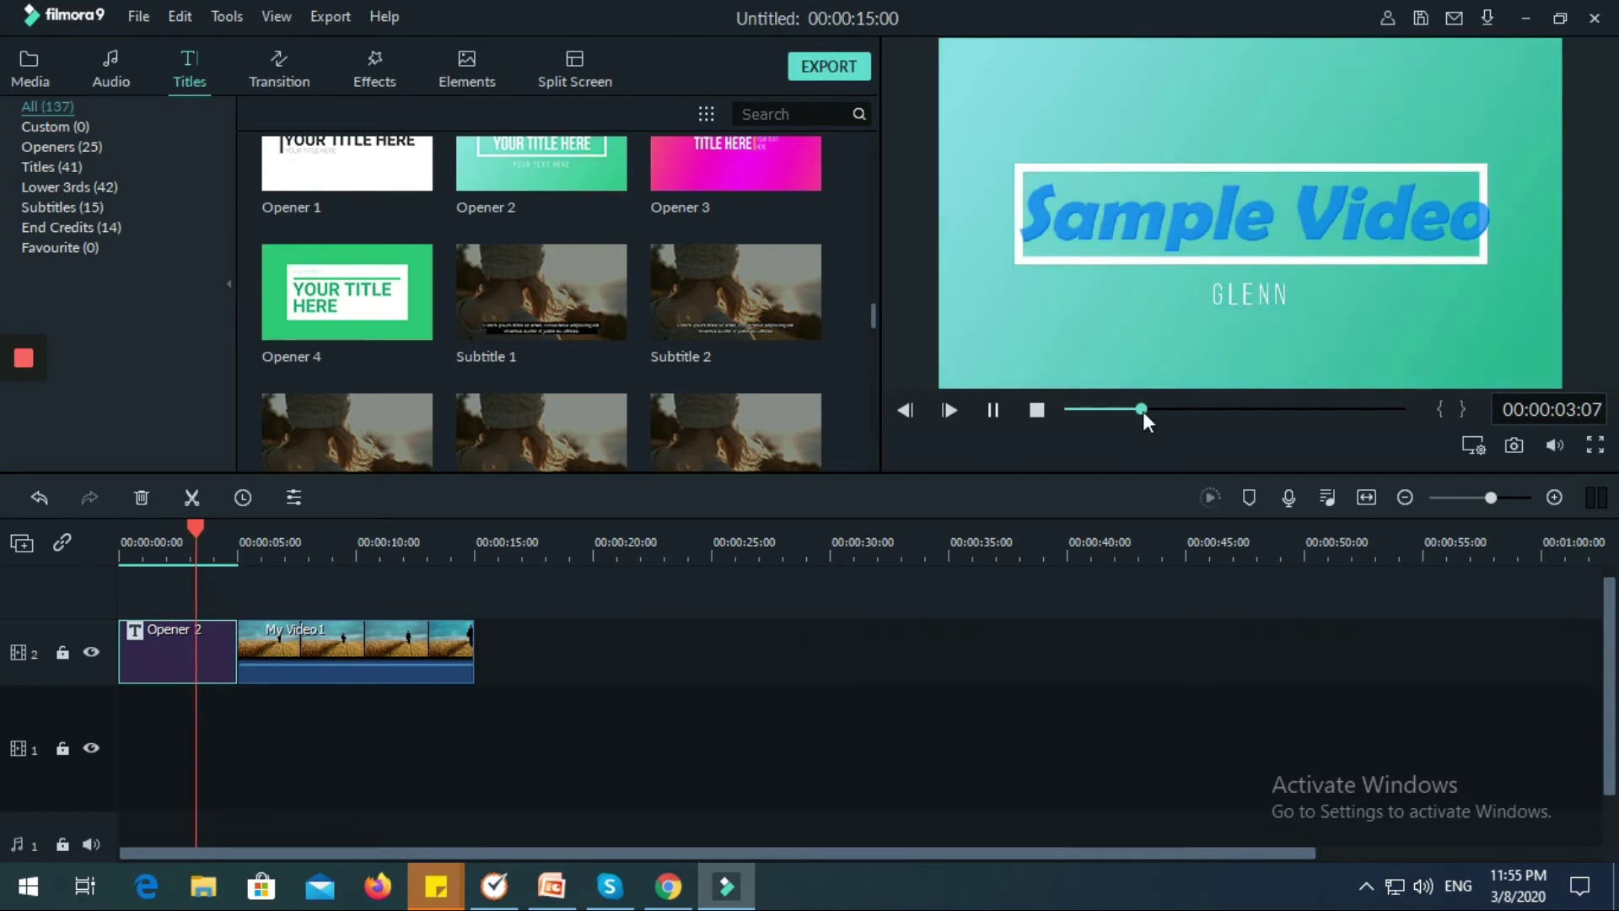
click(992, 410)
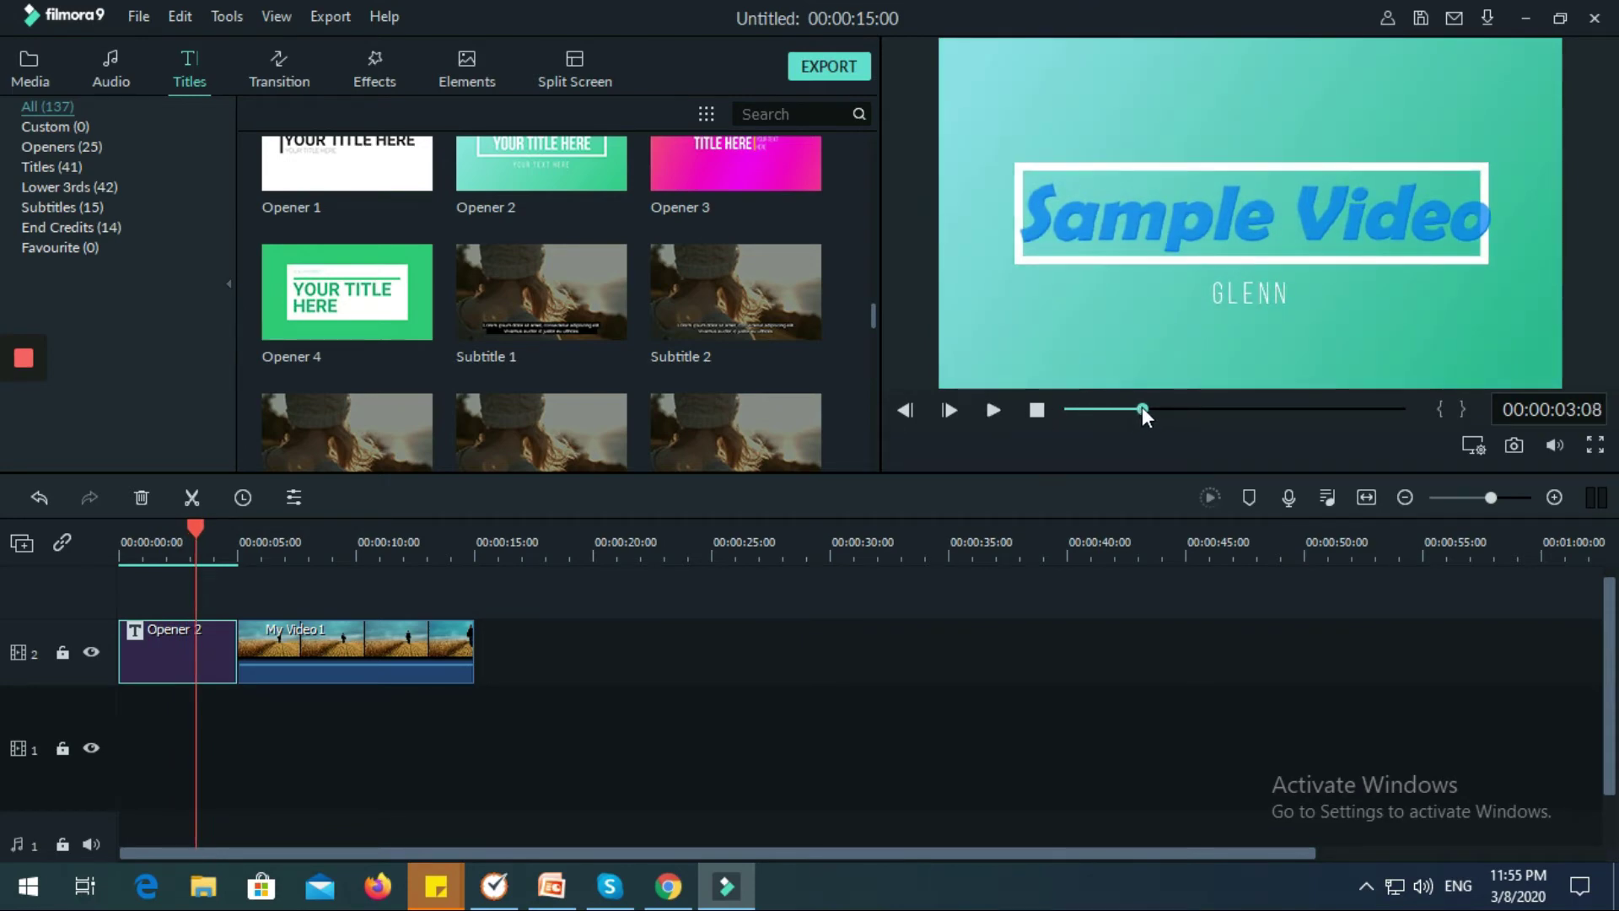
drag(1143, 408, 1010, 418)
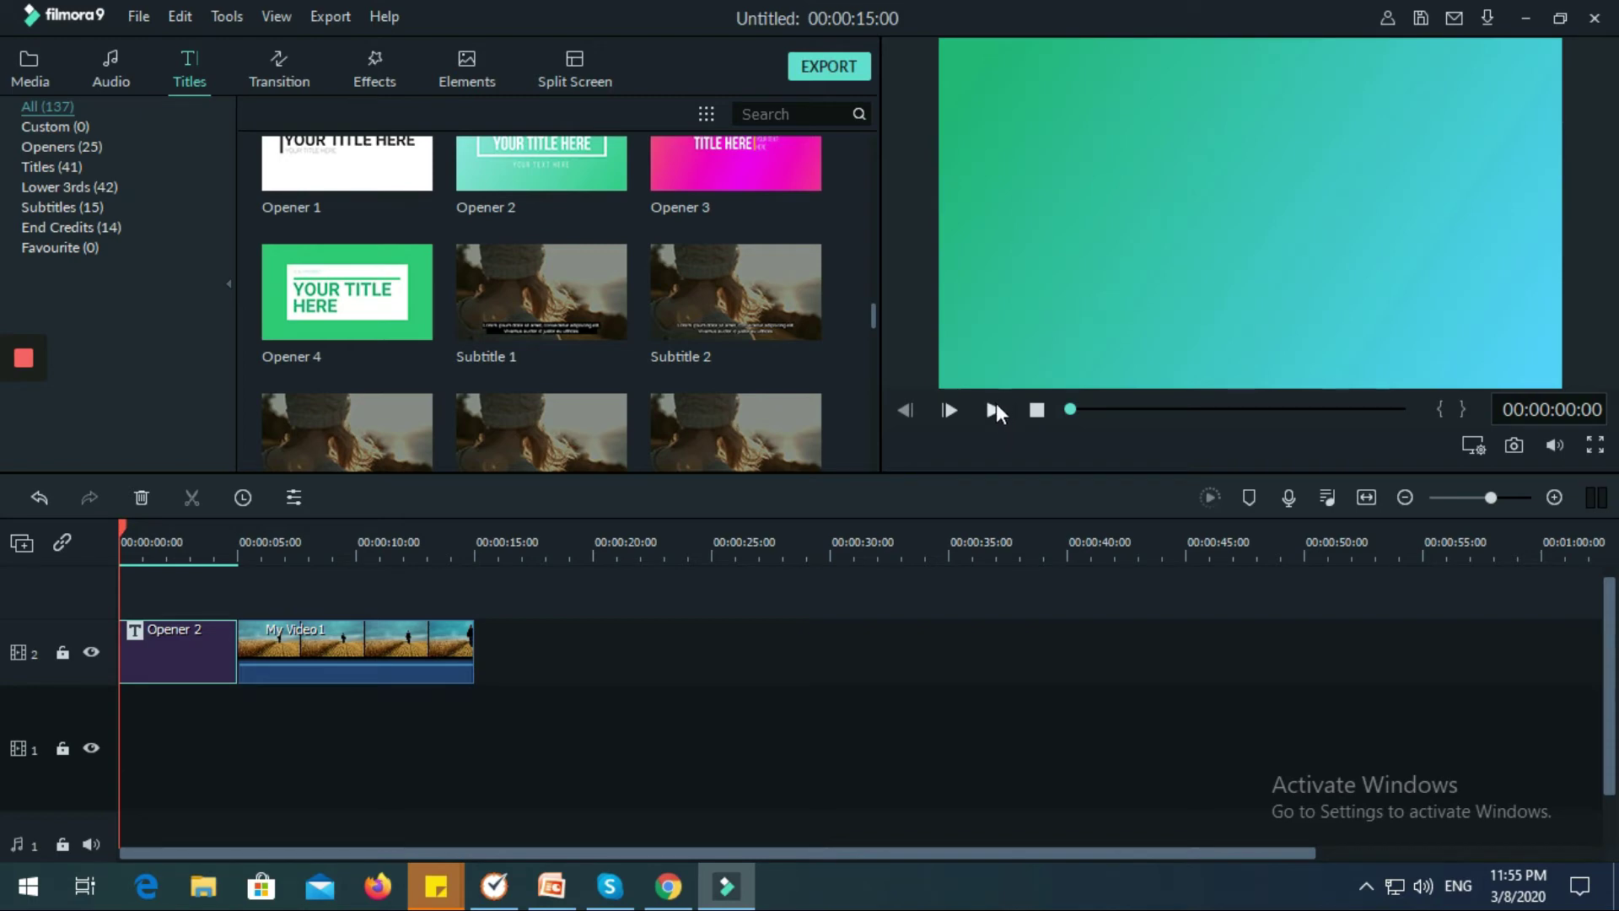
click(996, 404)
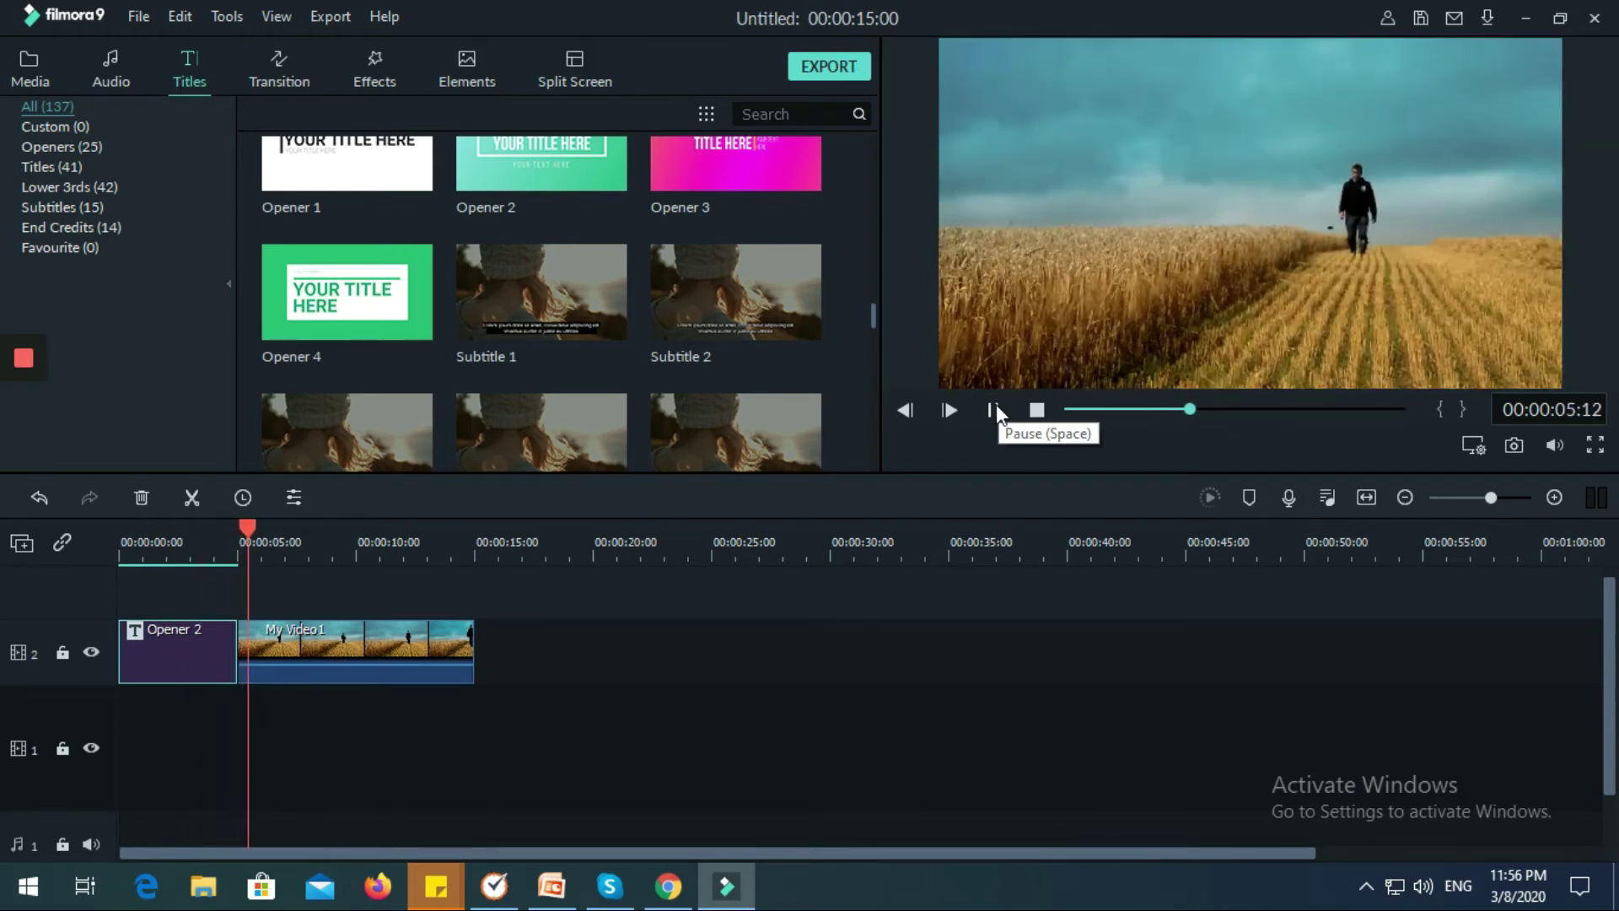
click(996, 407)
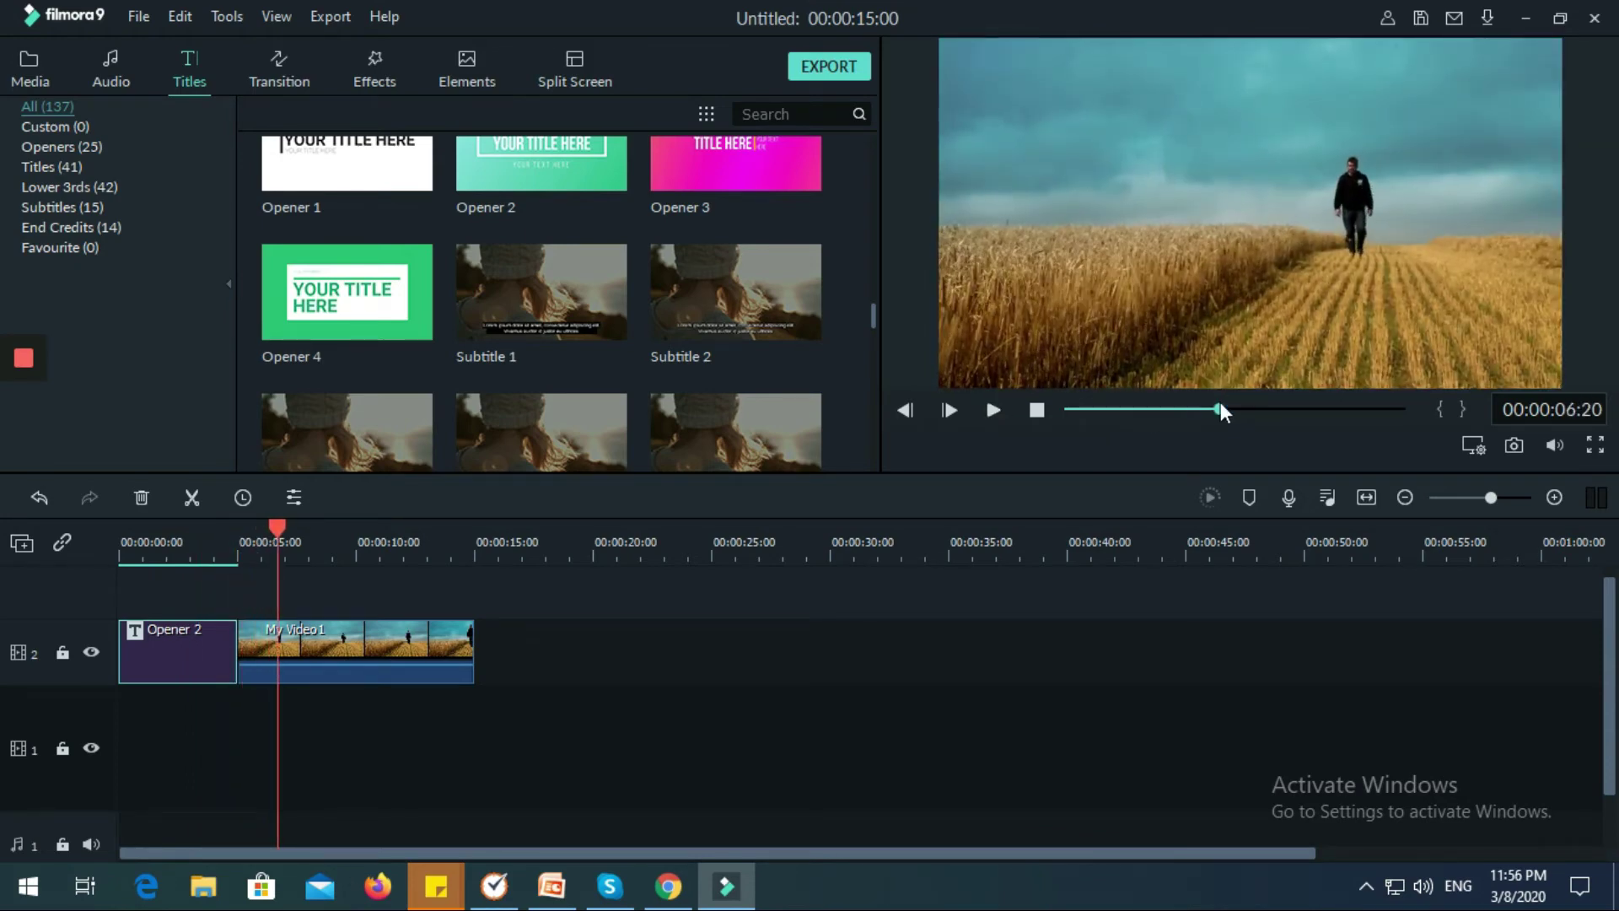
drag(1223, 411, 871, 434)
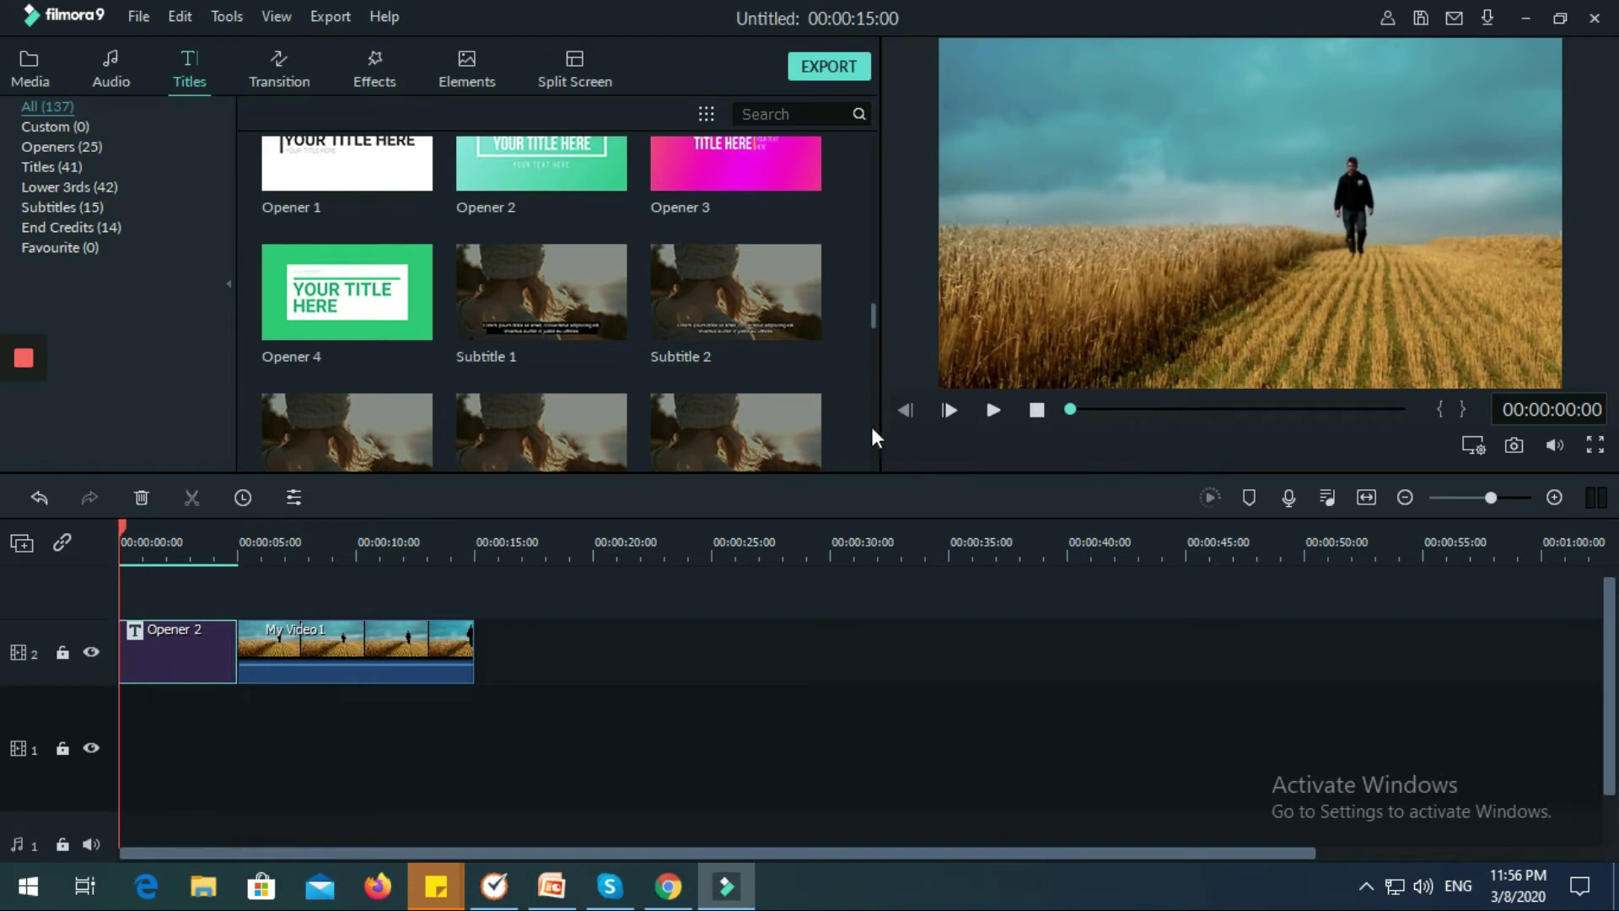
scroll(528, 208, down, 7)
click(534, 196)
scroll(534, 196, up, 15)
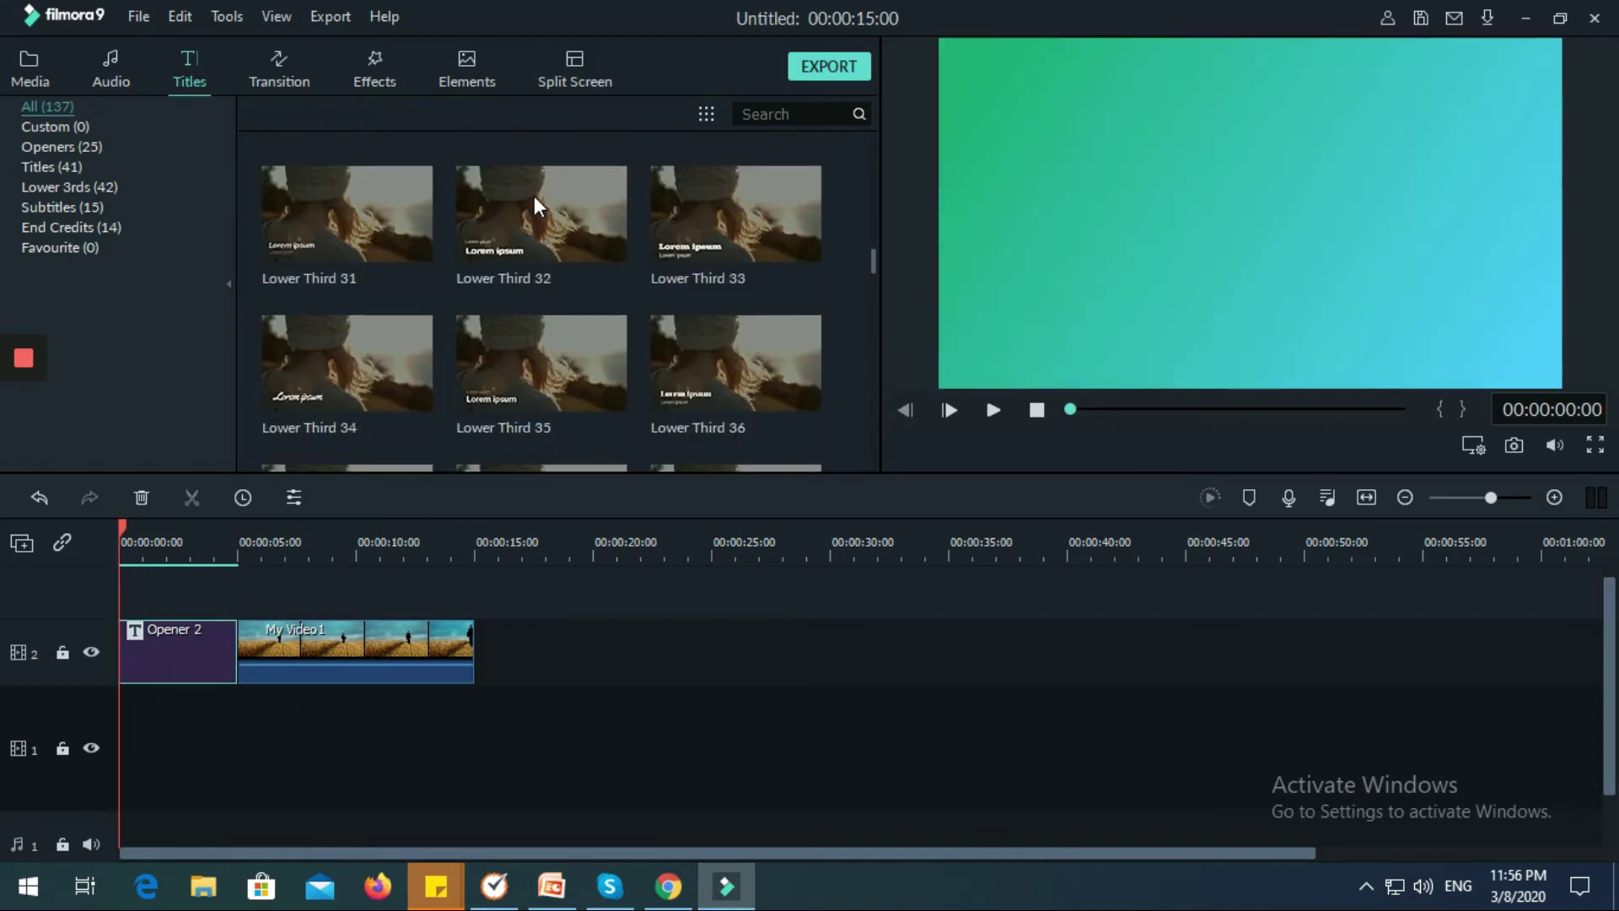
mouse_move(70, 392)
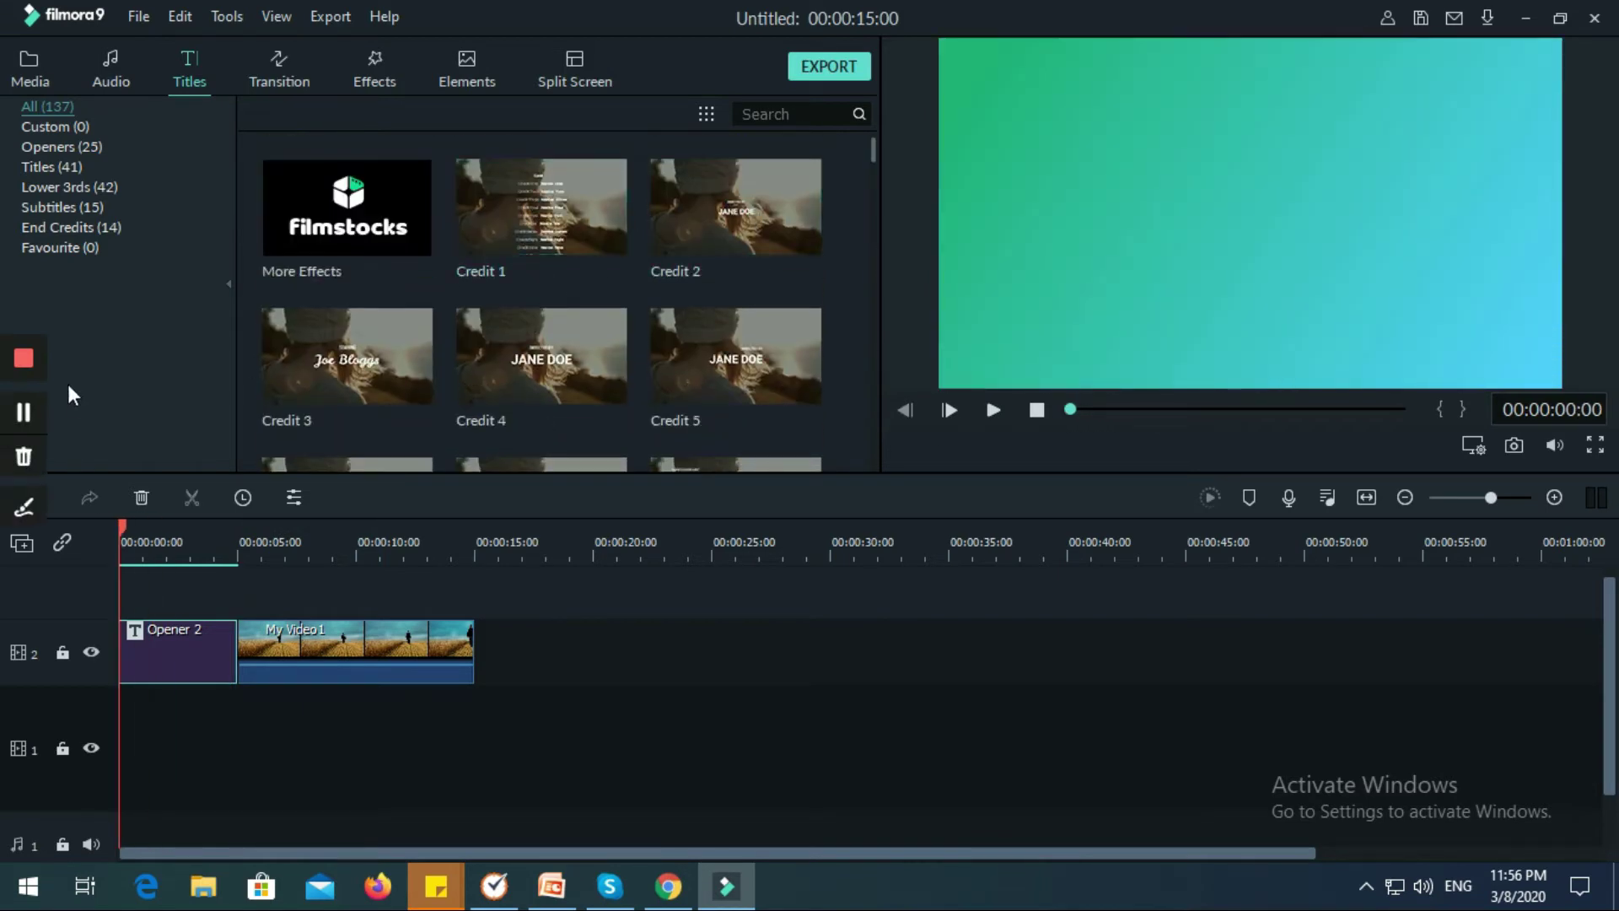
click(20, 413)
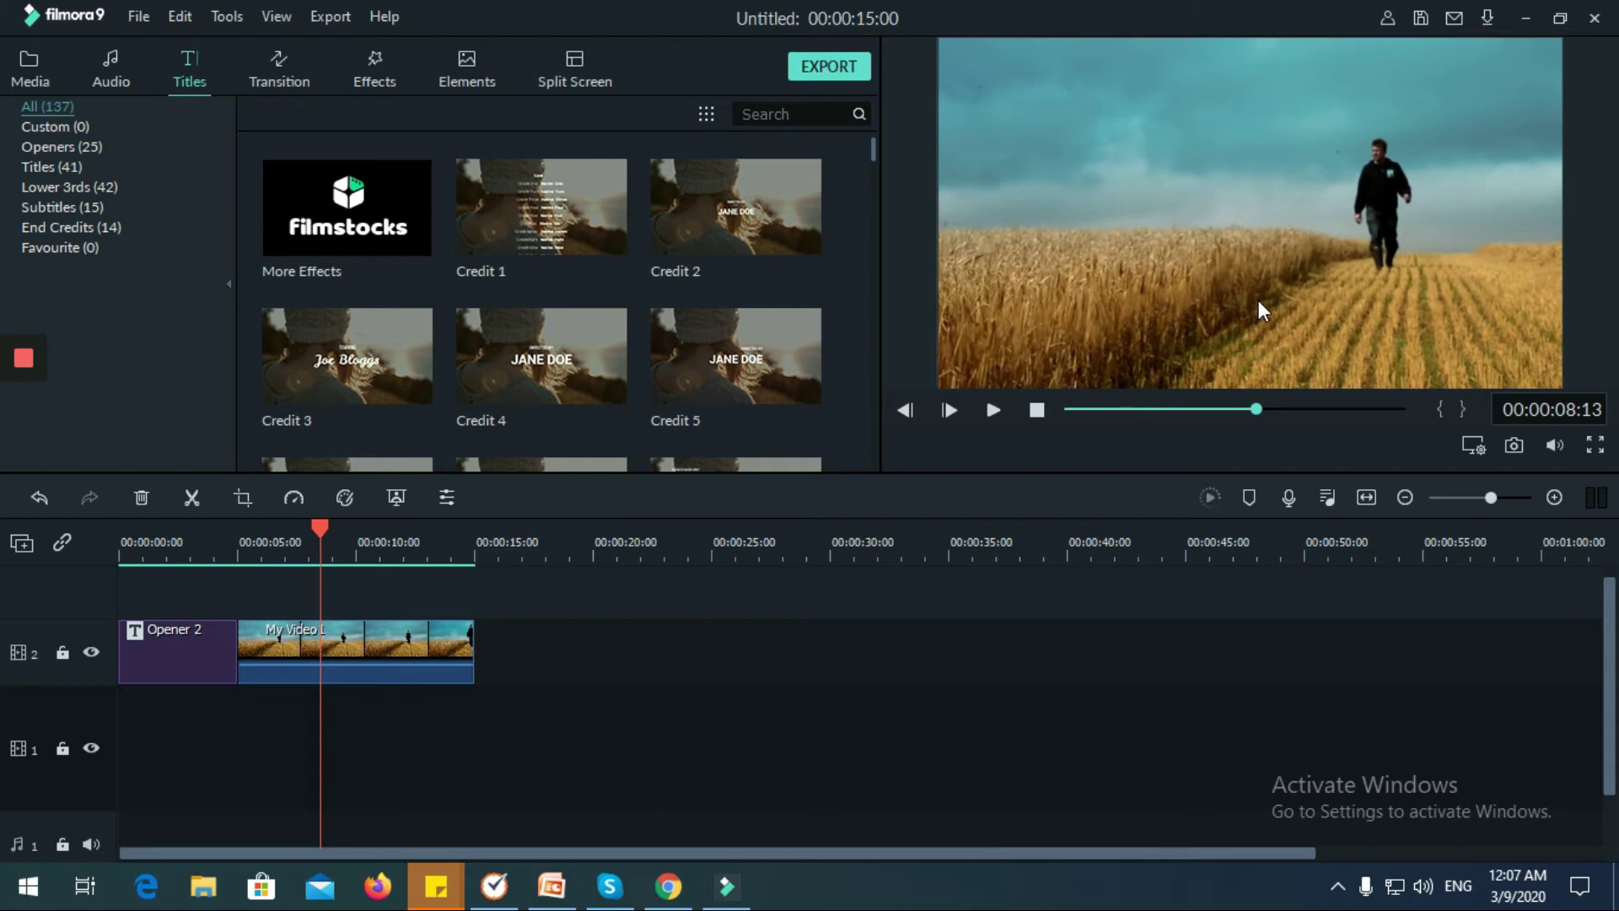
double_click(1197, 247)
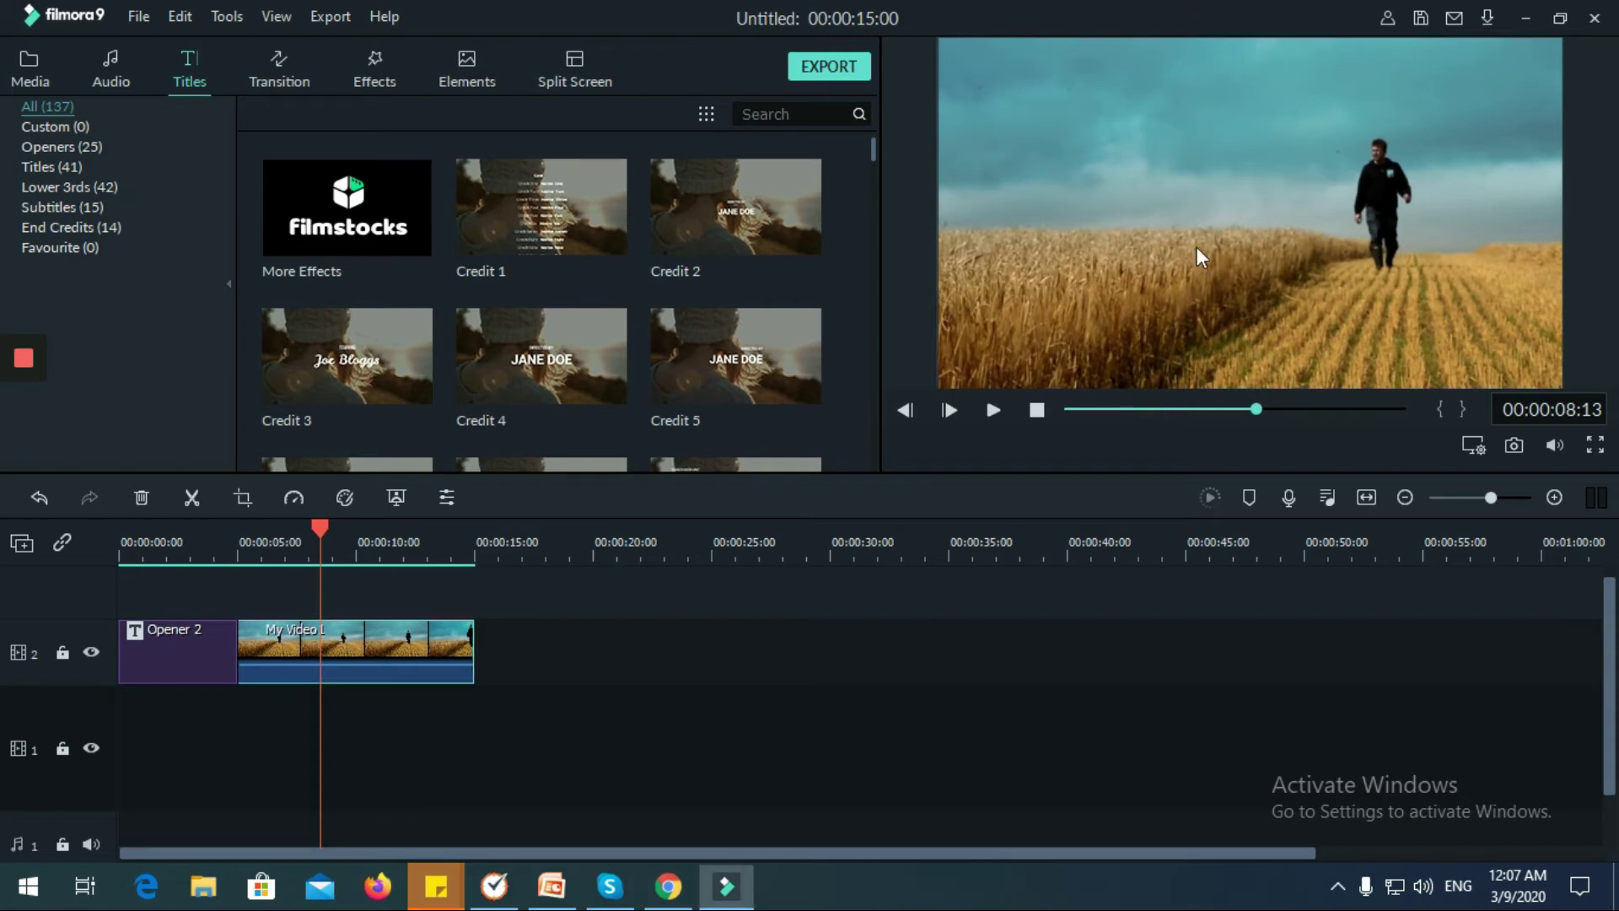
drag(936, 39, 1111, 220)
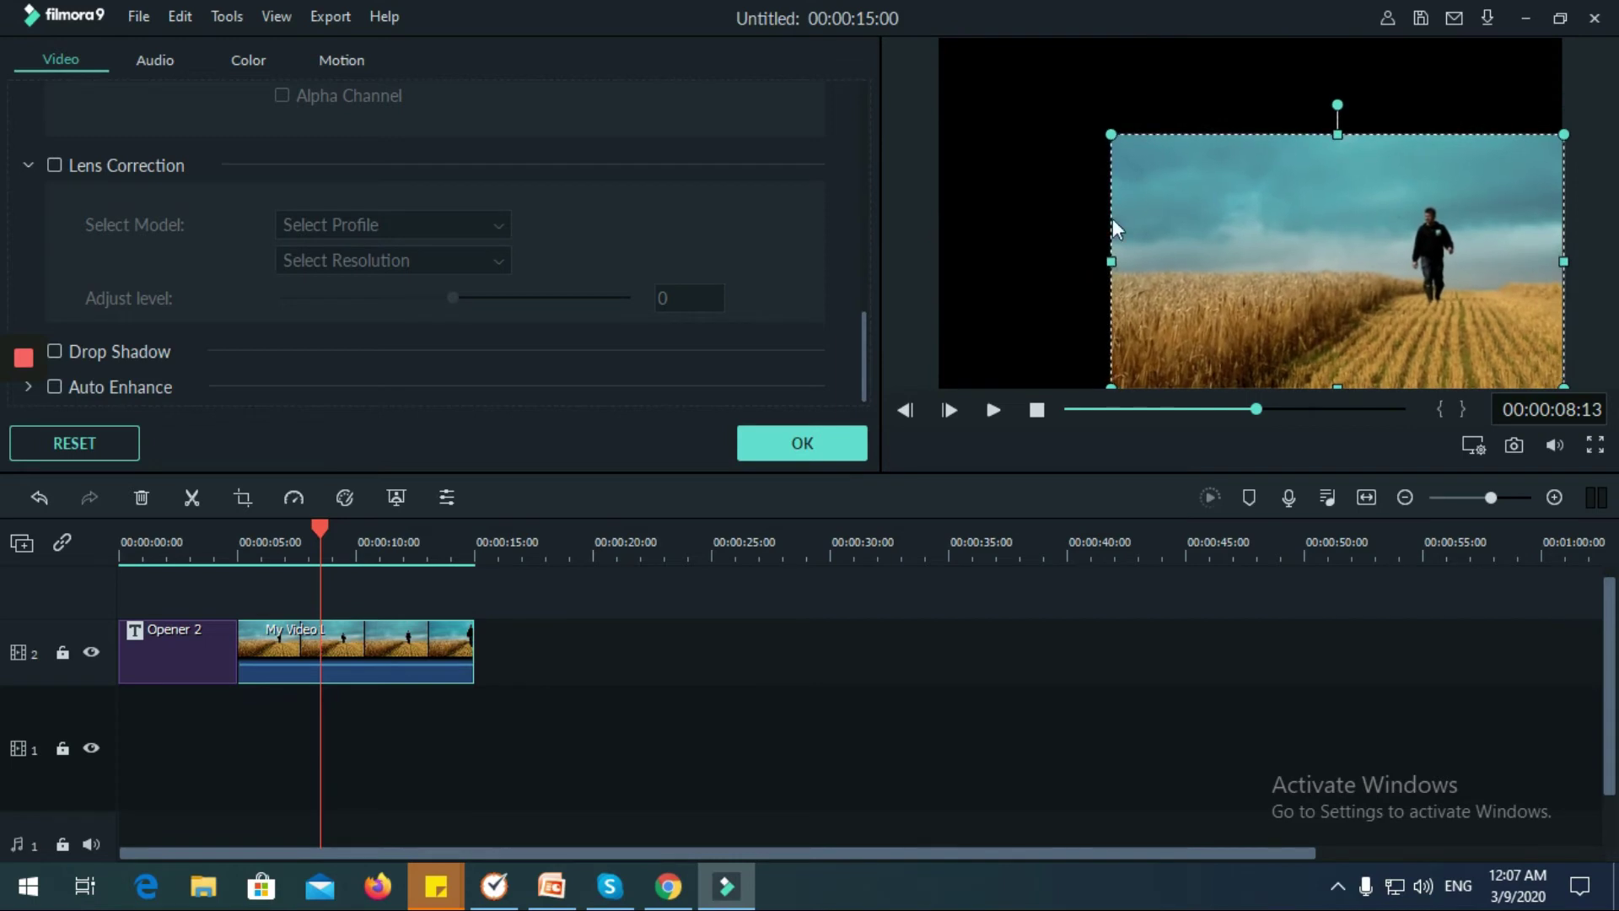
drag(1565, 135, 1449, 177)
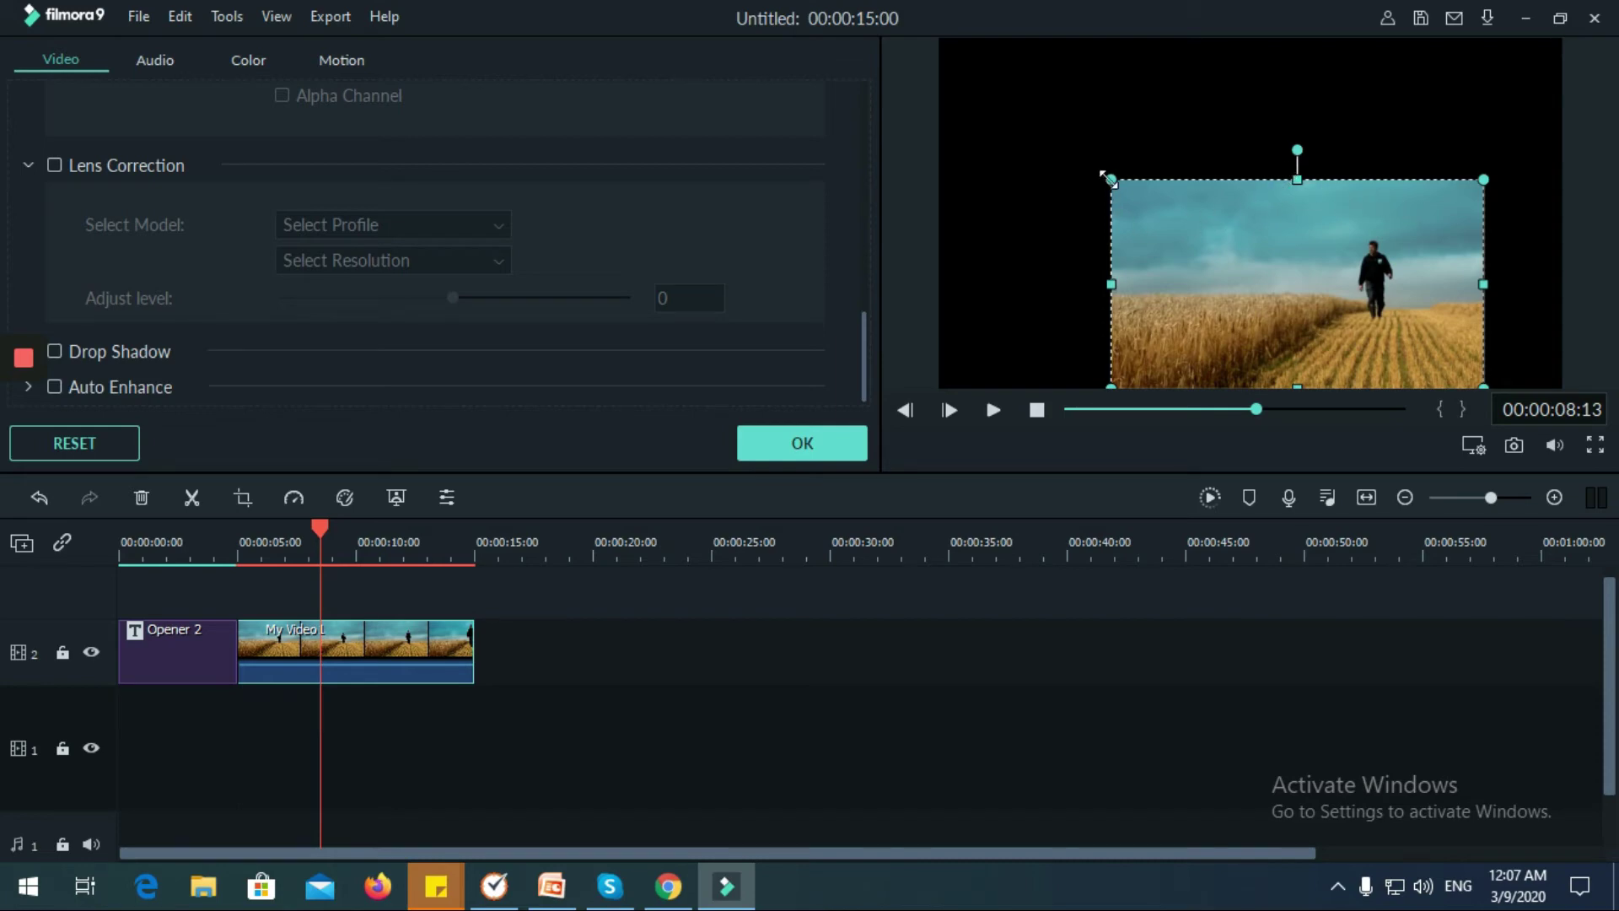
drag(1105, 176, 1050, 80)
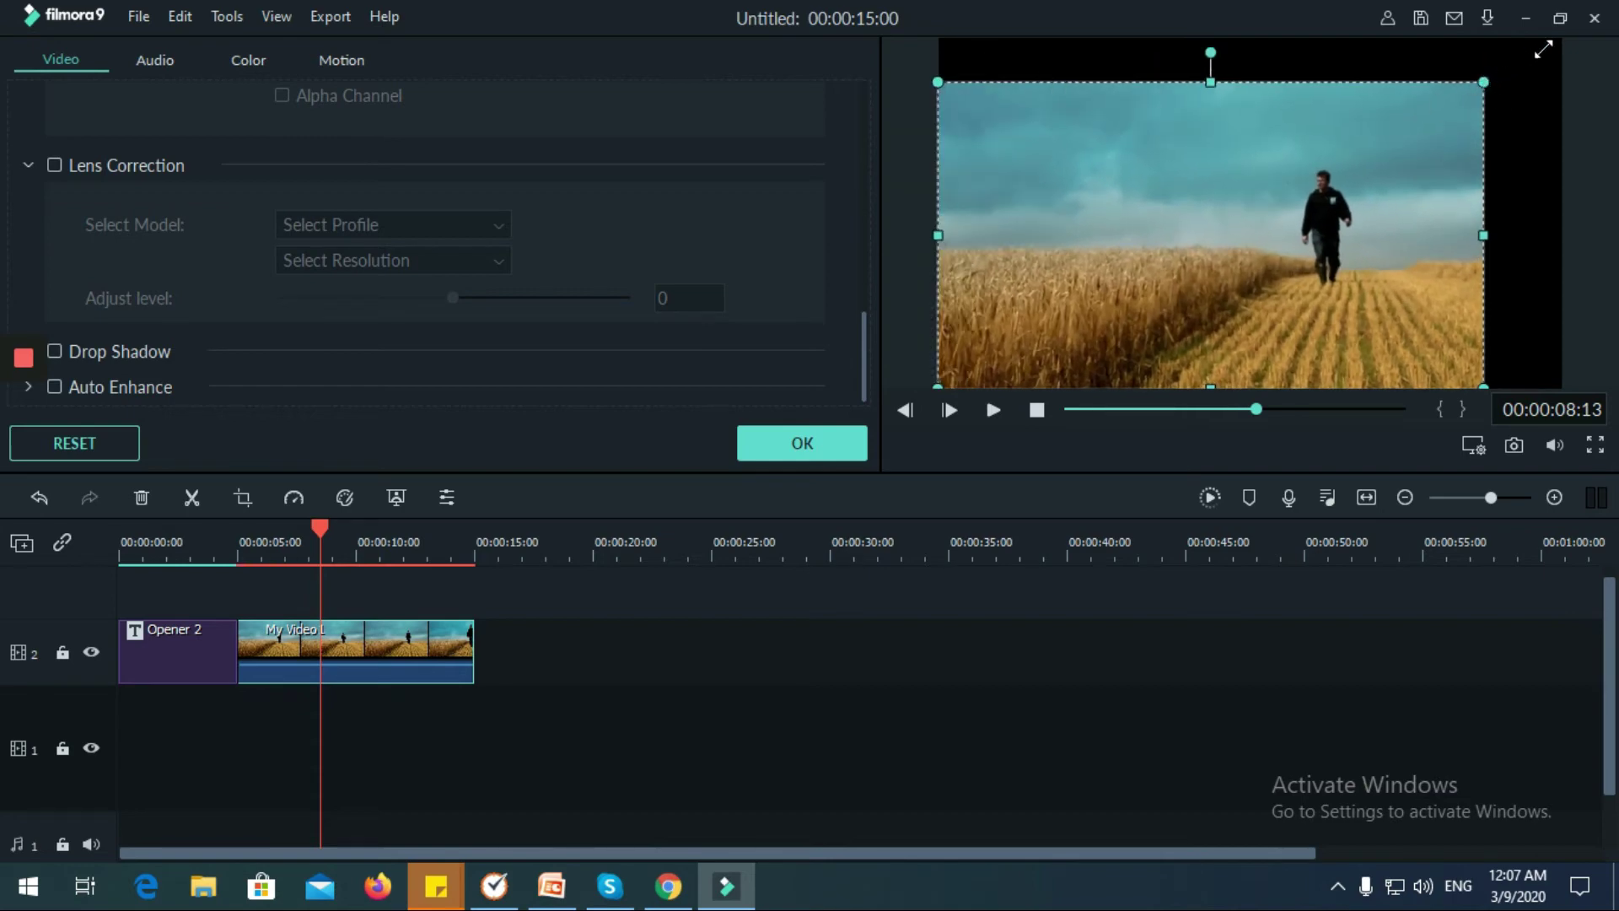
drag(1543, 50, 1546, 53)
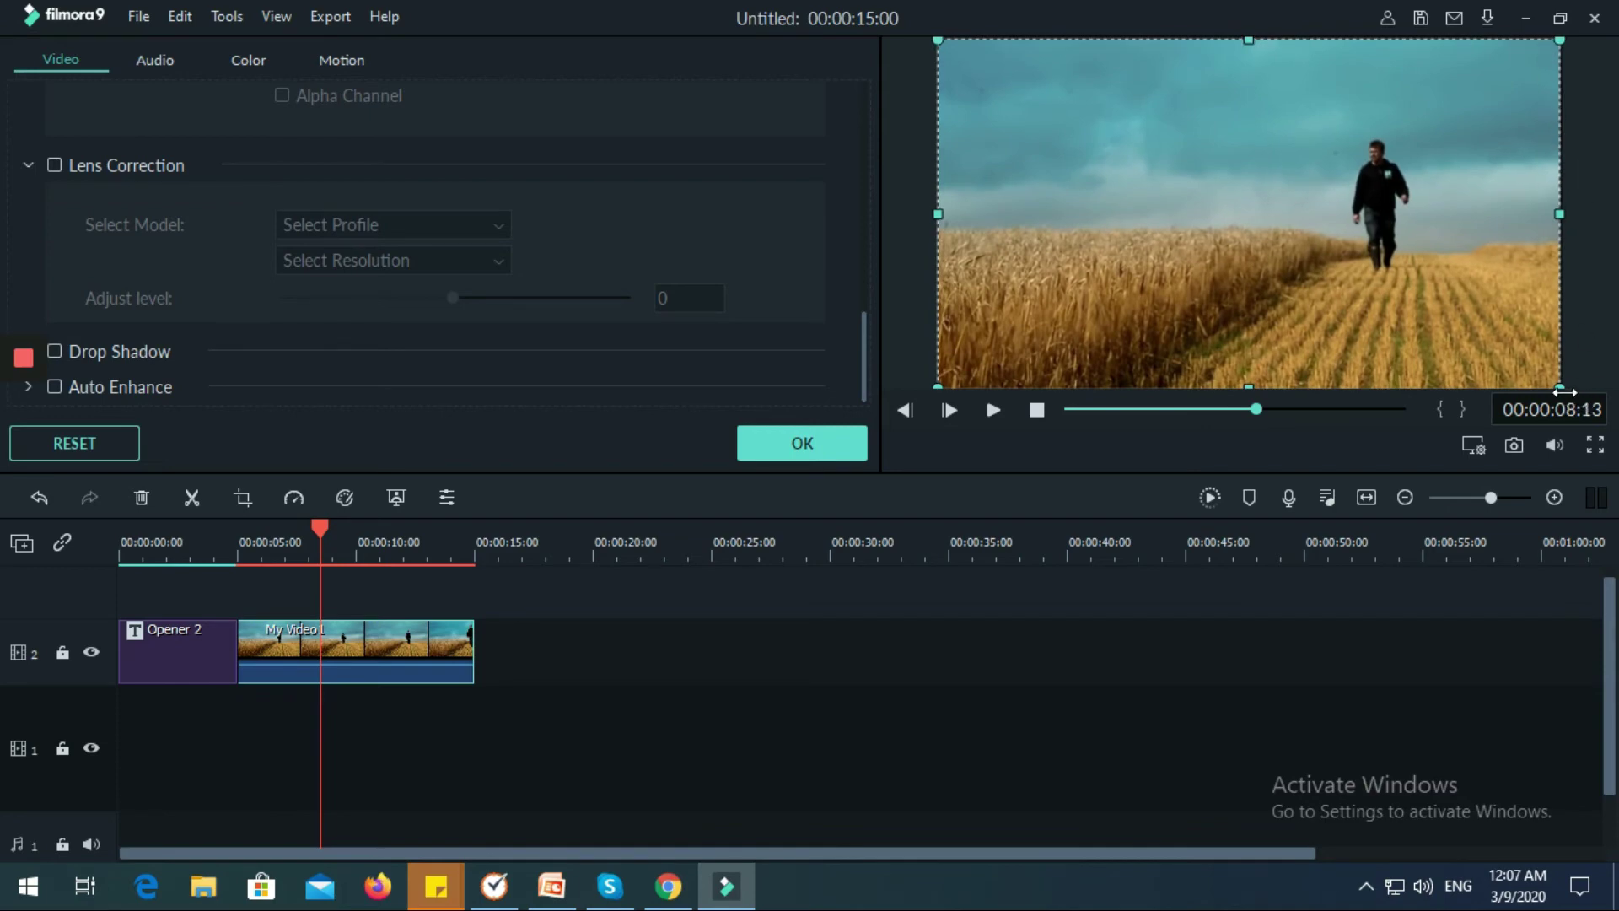
drag(1557, 380, 1562, 384)
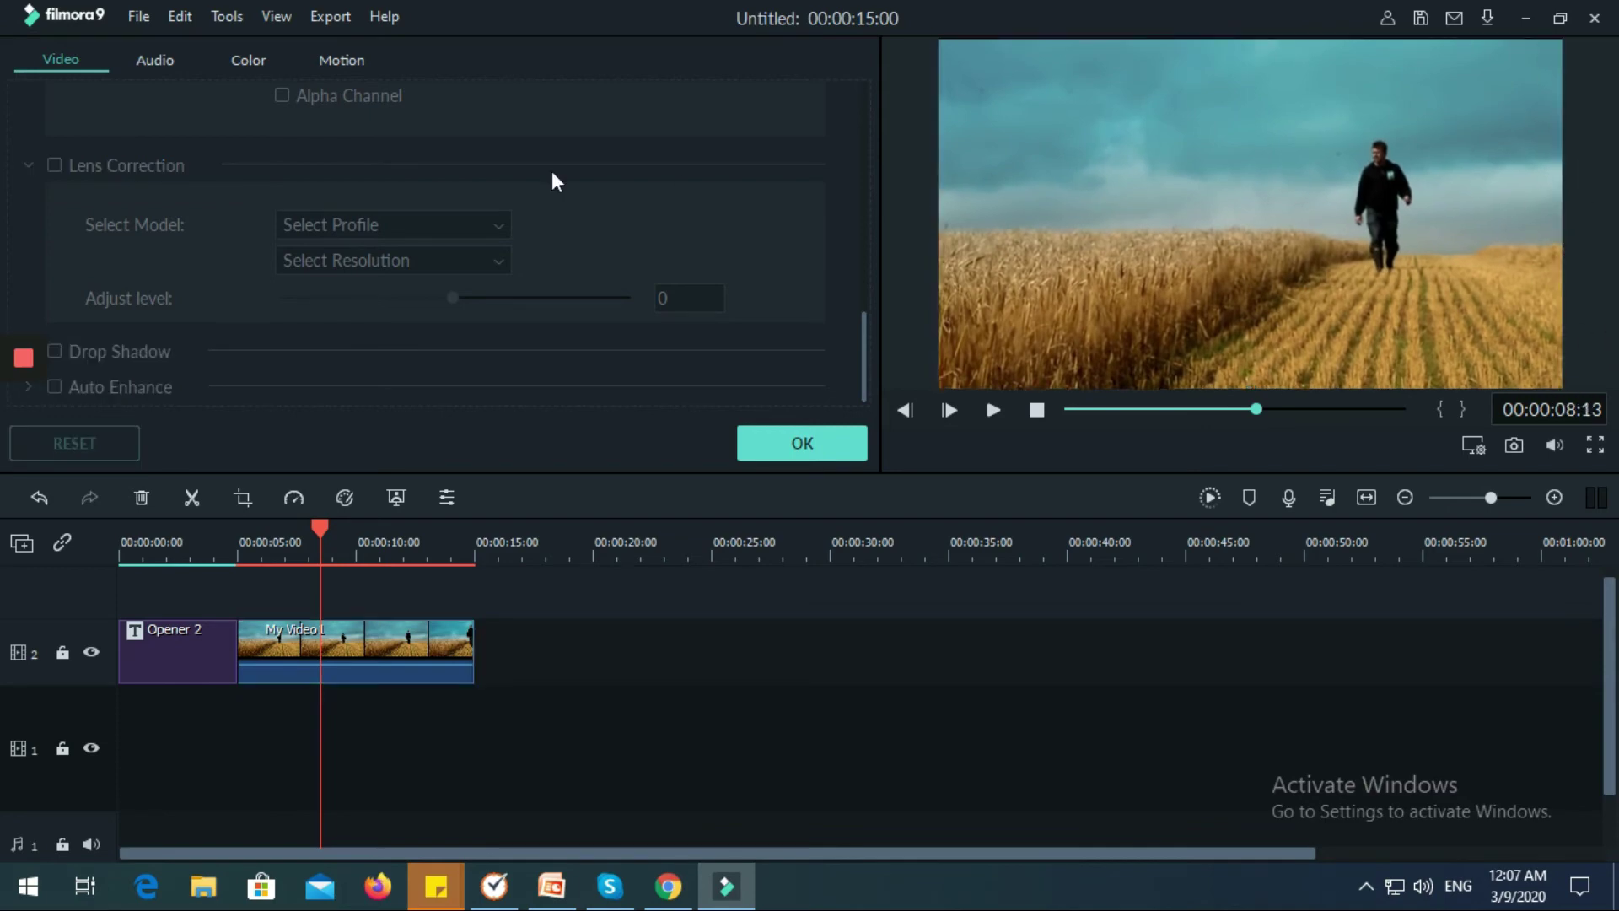
click(783, 441)
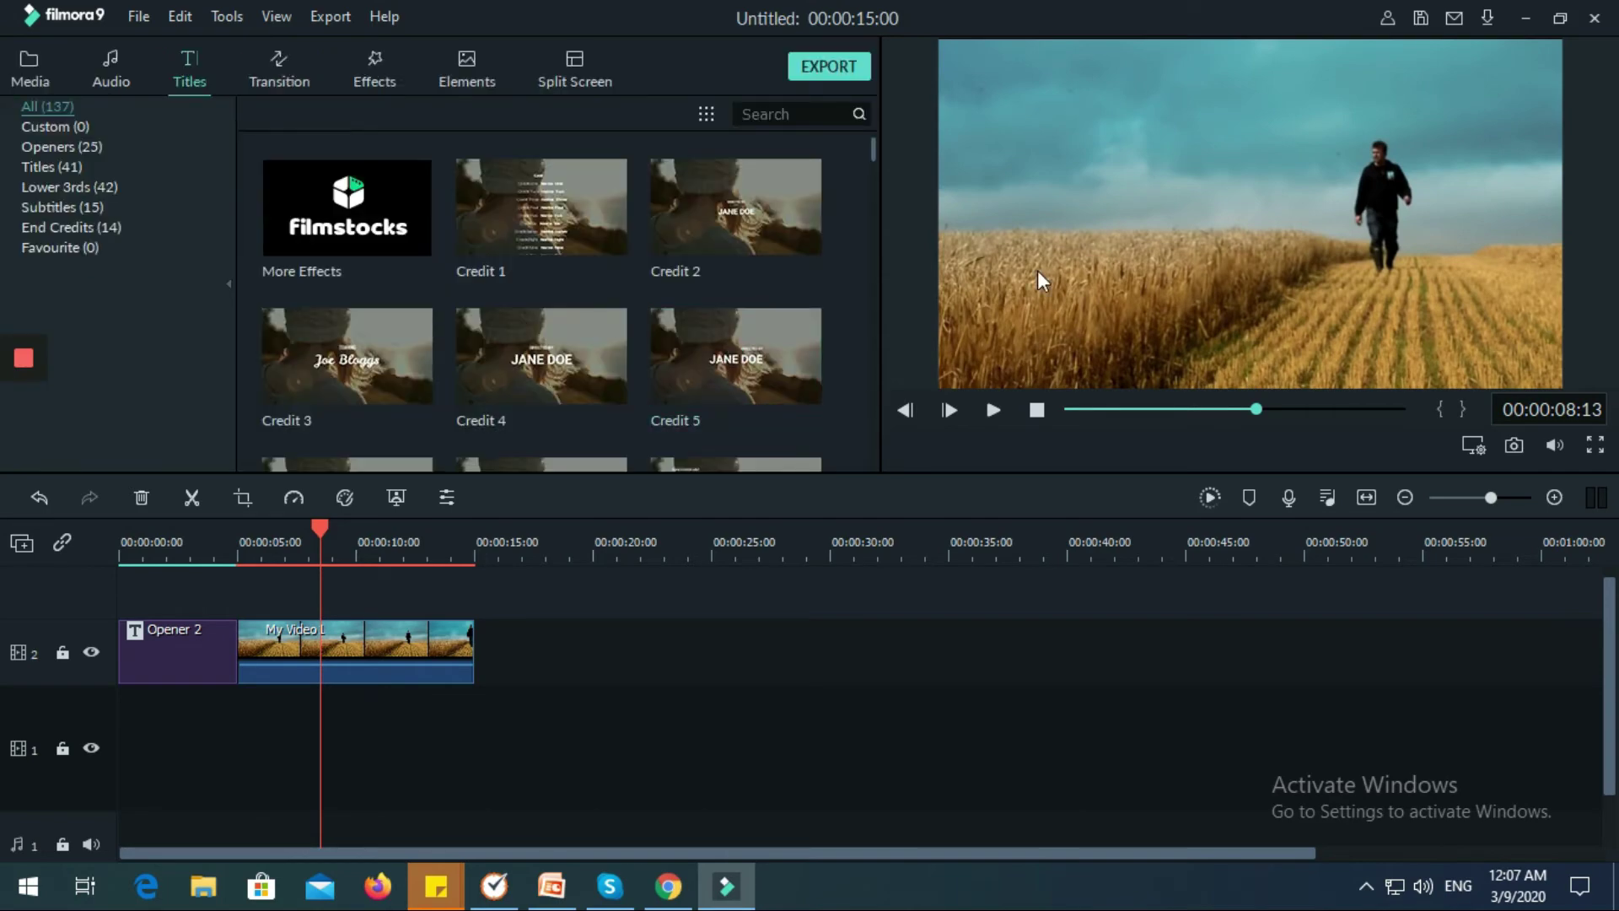
double_click(1234, 186)
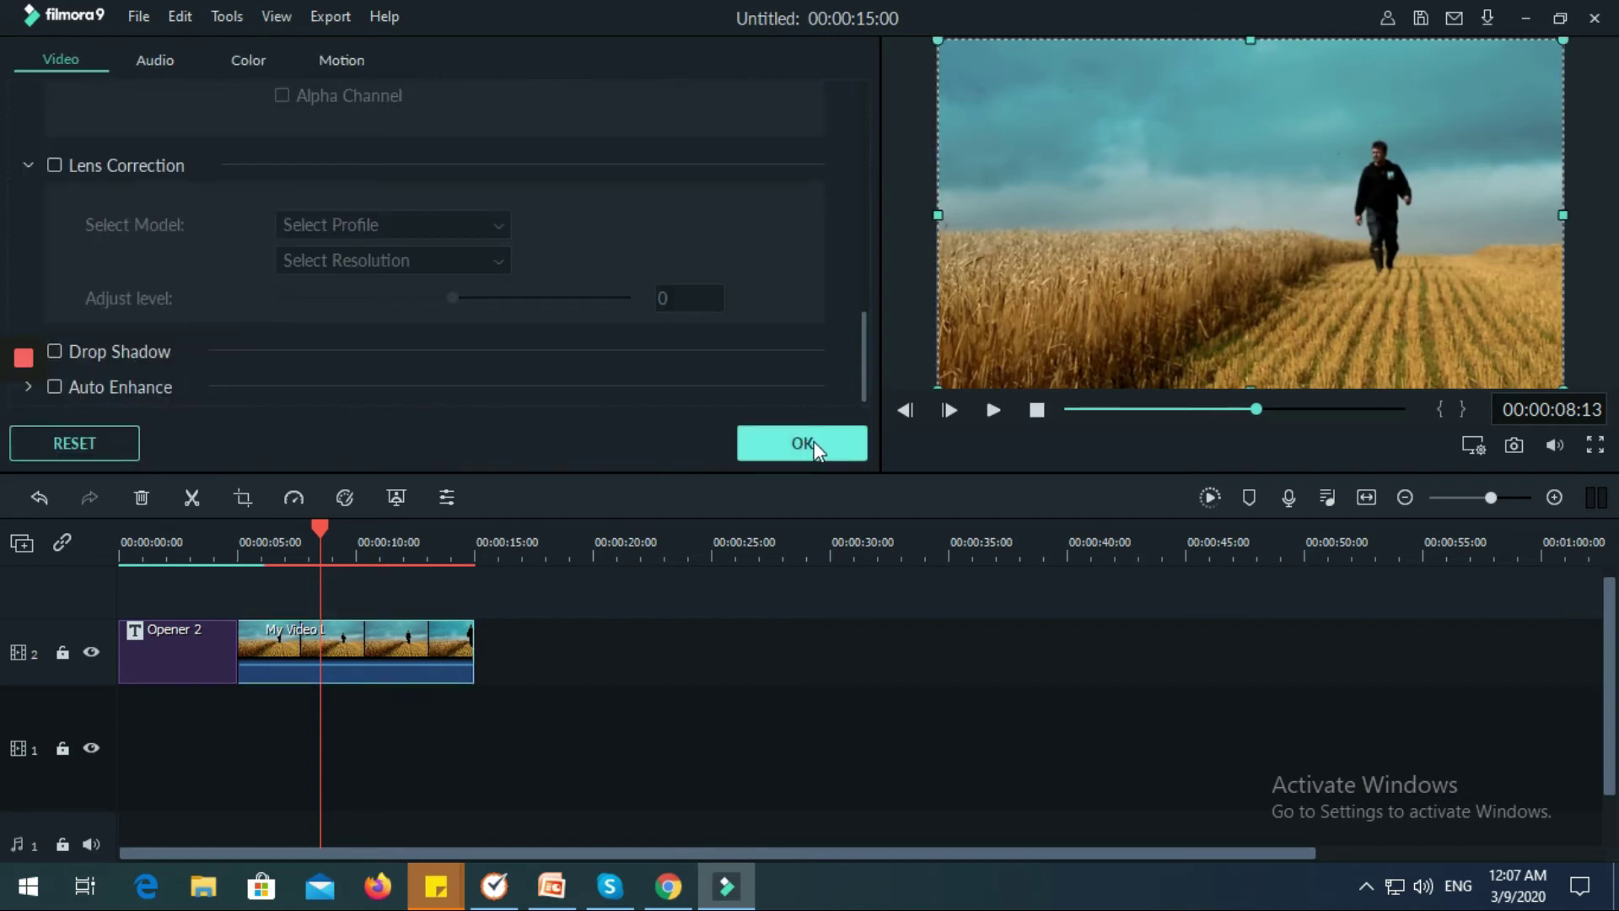
scroll(737, 245, up, 10)
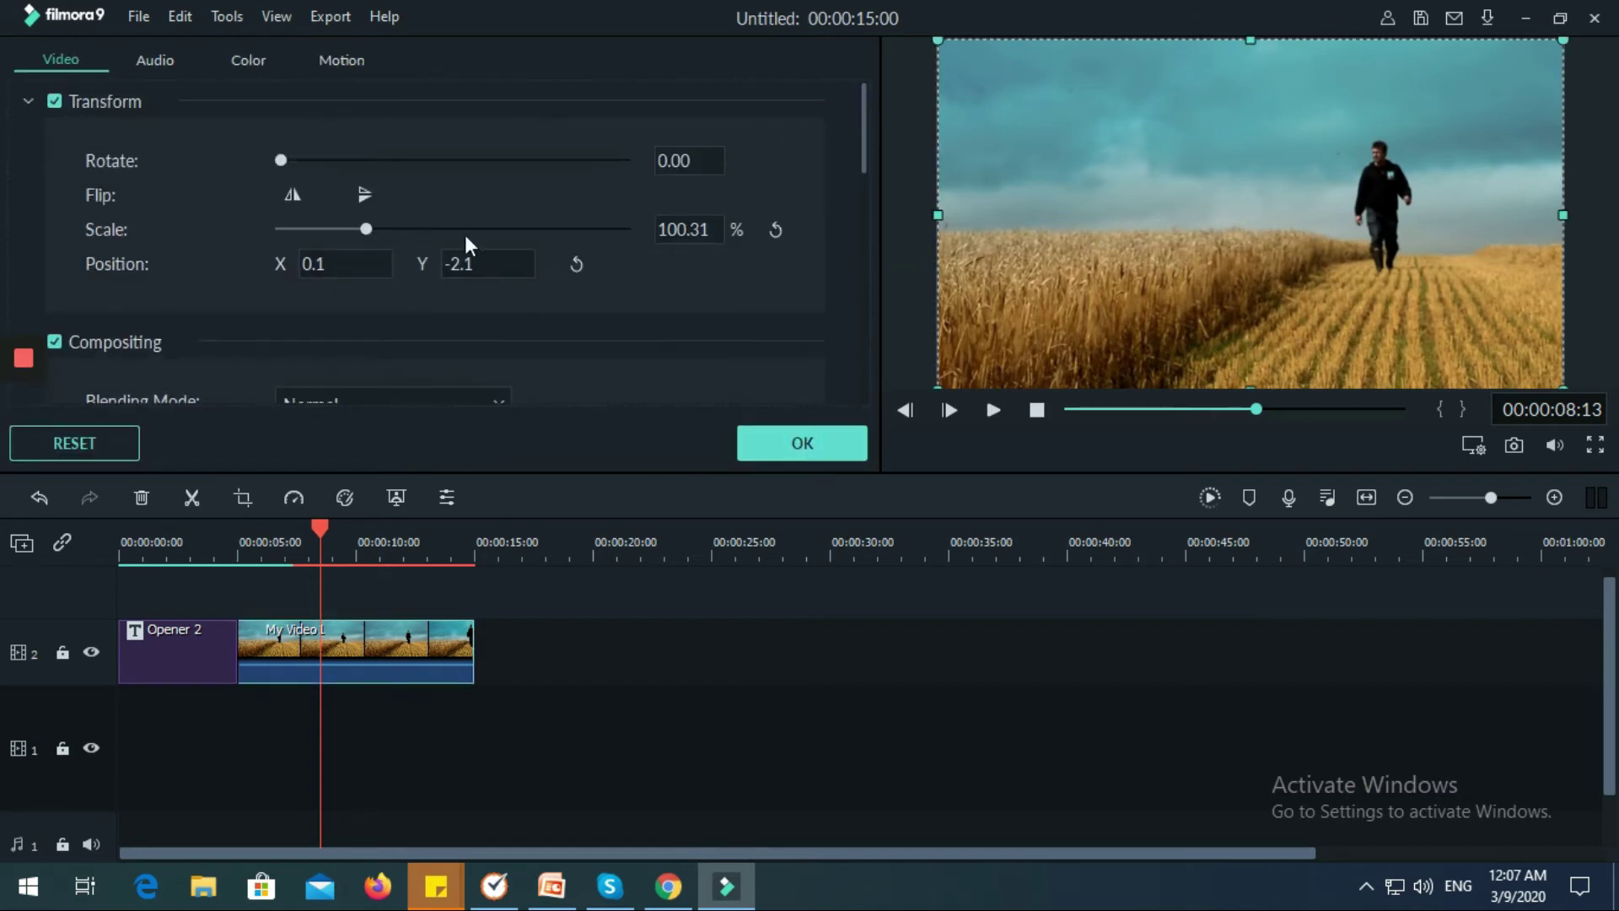
scroll(275, 250, down, 3)
click(57, 126)
click(57, 127)
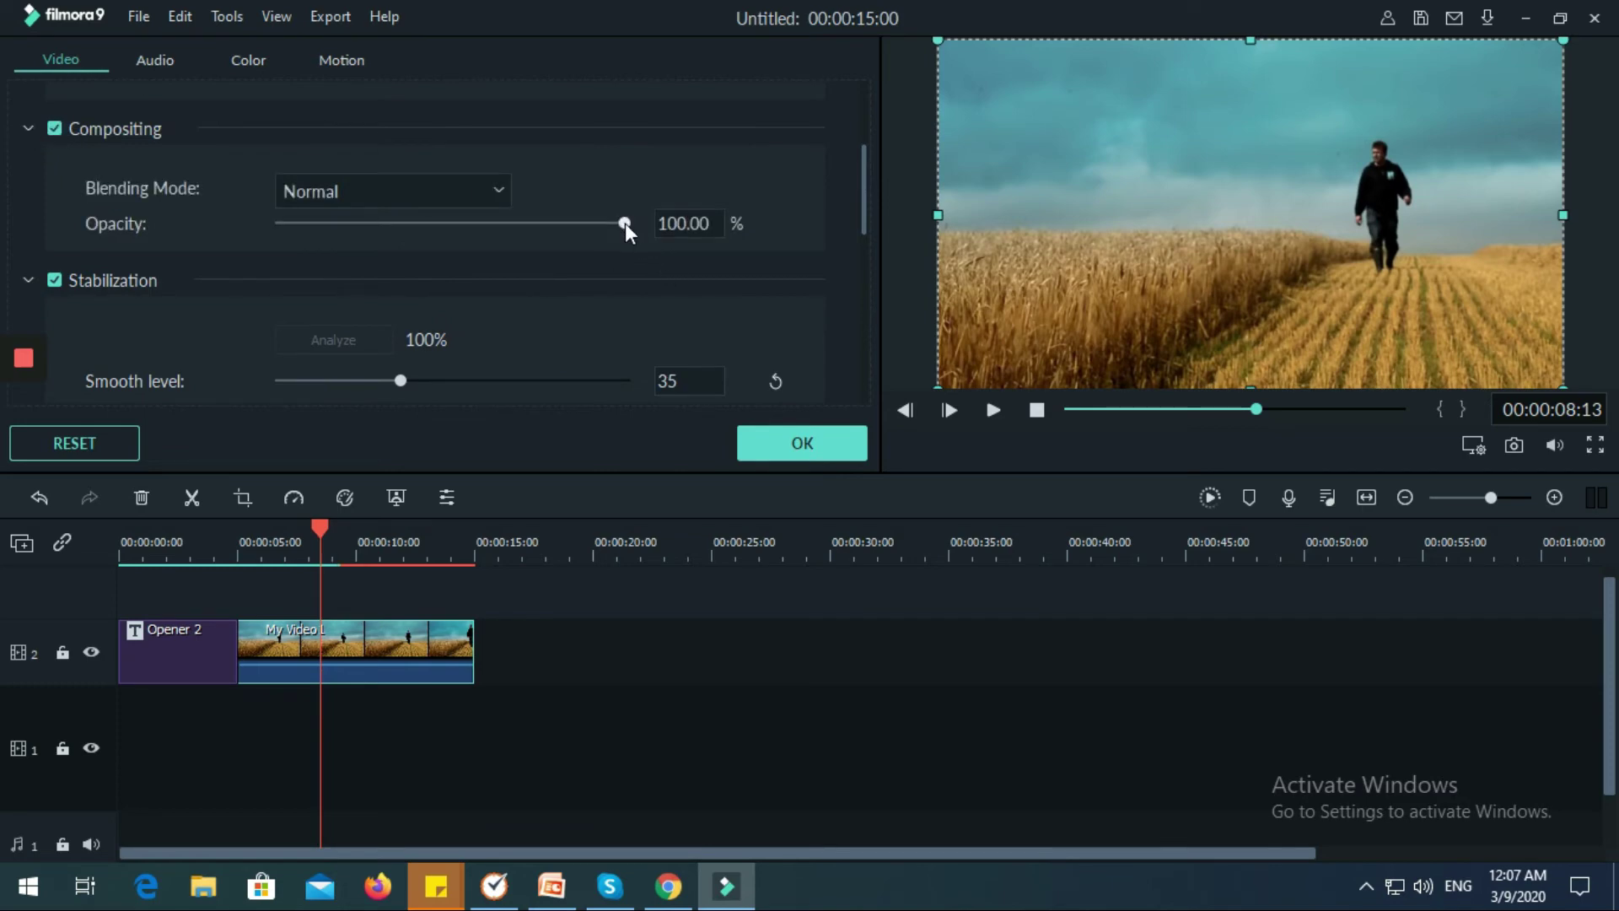
drag(625, 222, 488, 228)
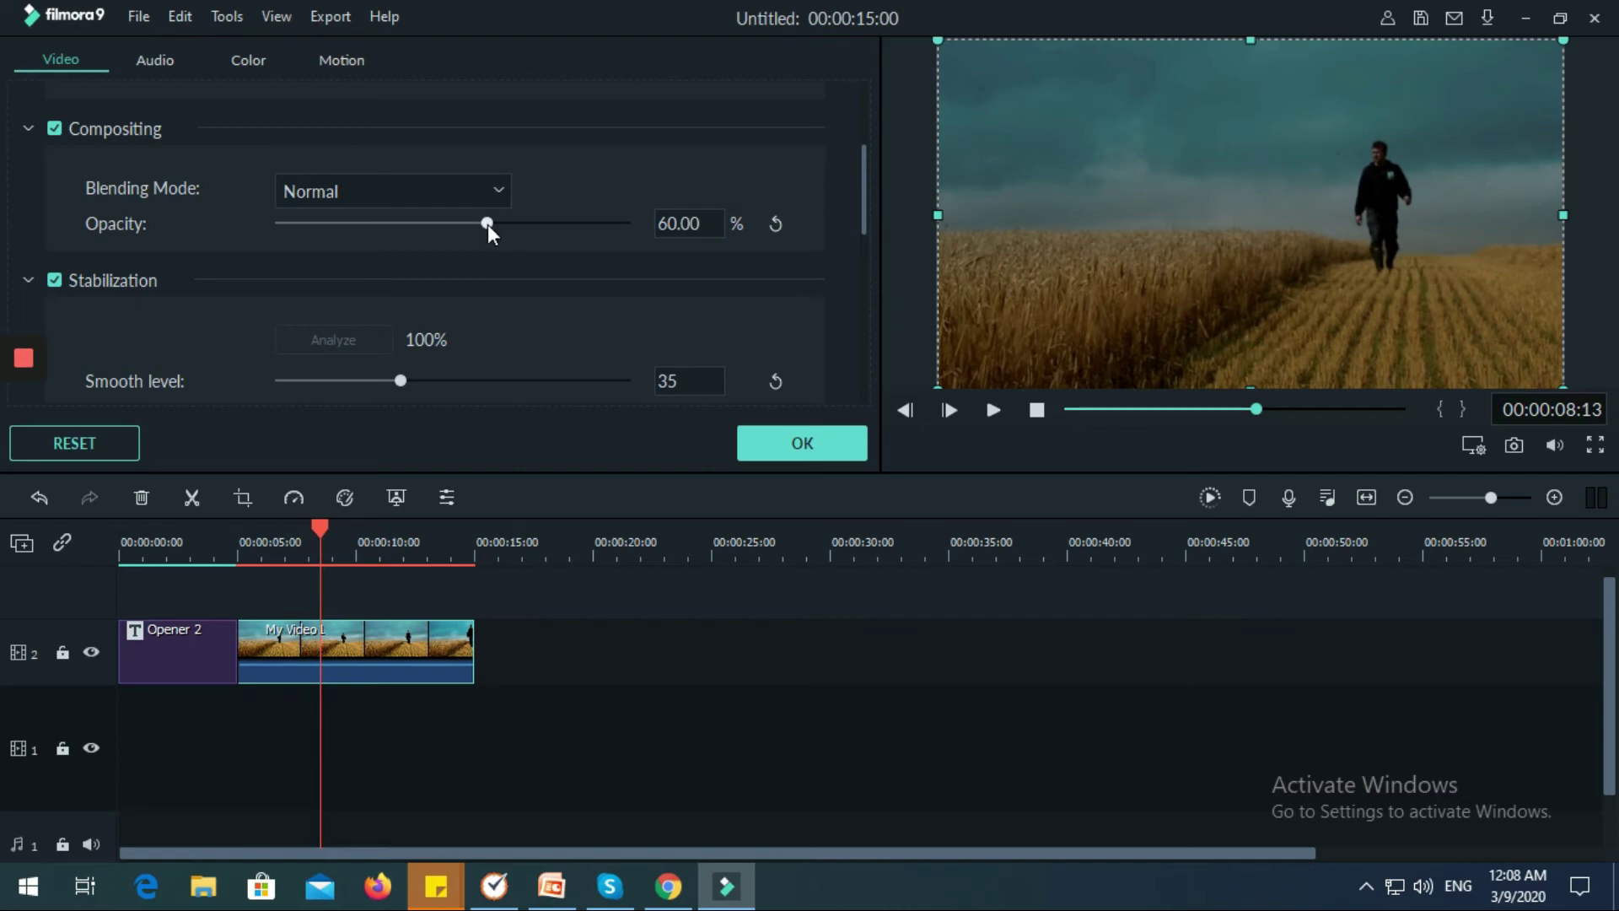
drag(487, 225, 631, 225)
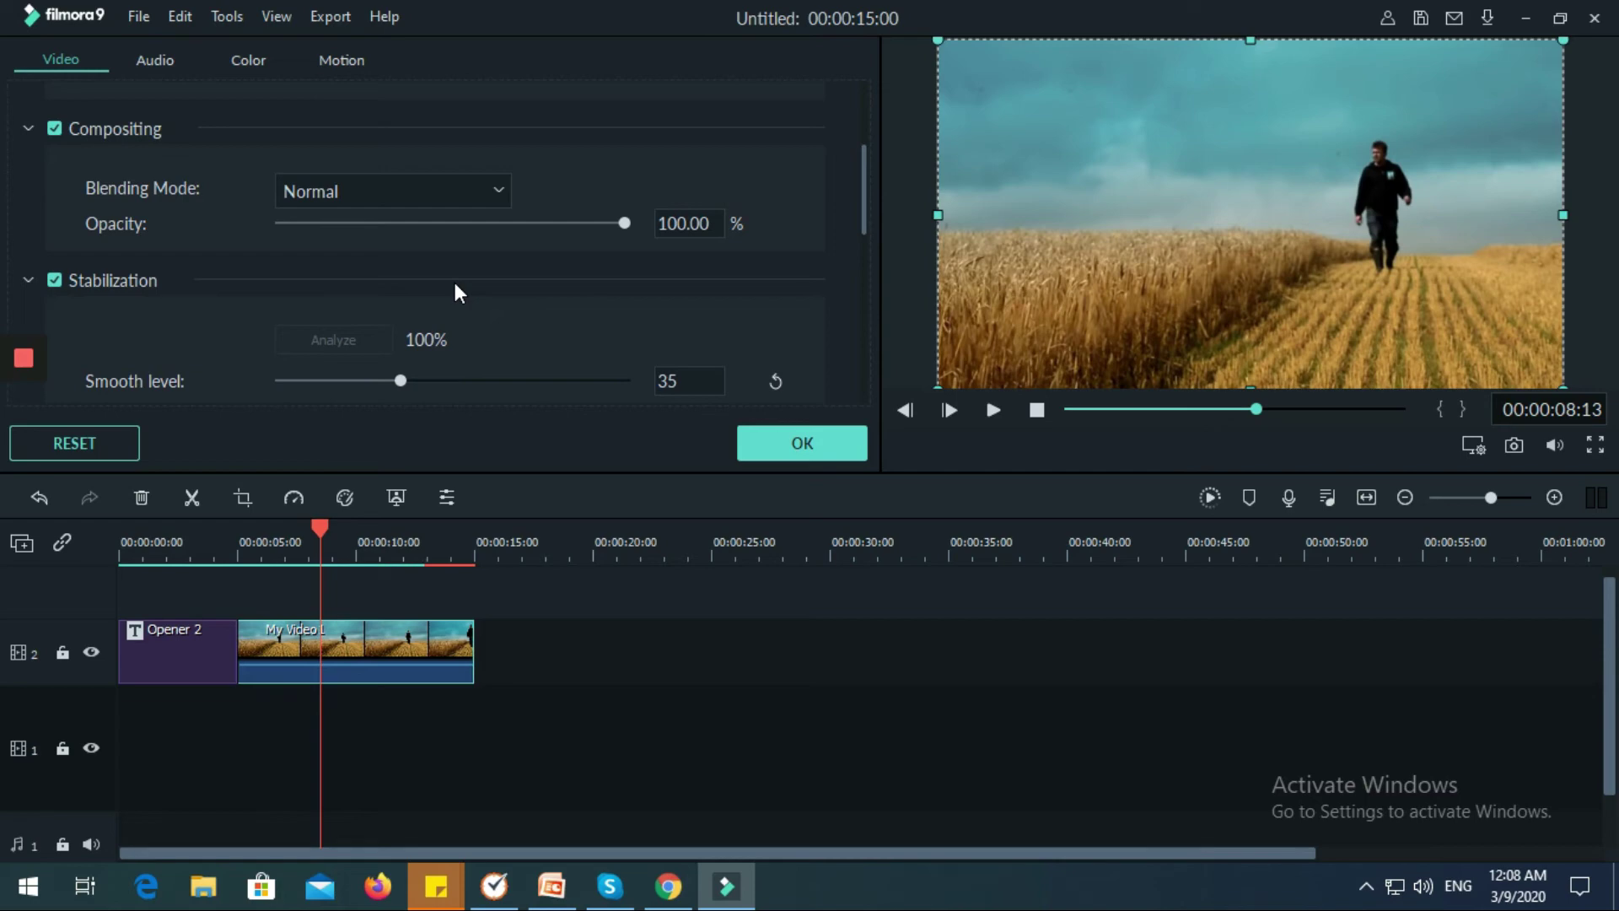
Try stabilization smoothing at 60, 82 and maximum, applying and previewing the wheat-field clip
drag(402, 386, 486, 388)
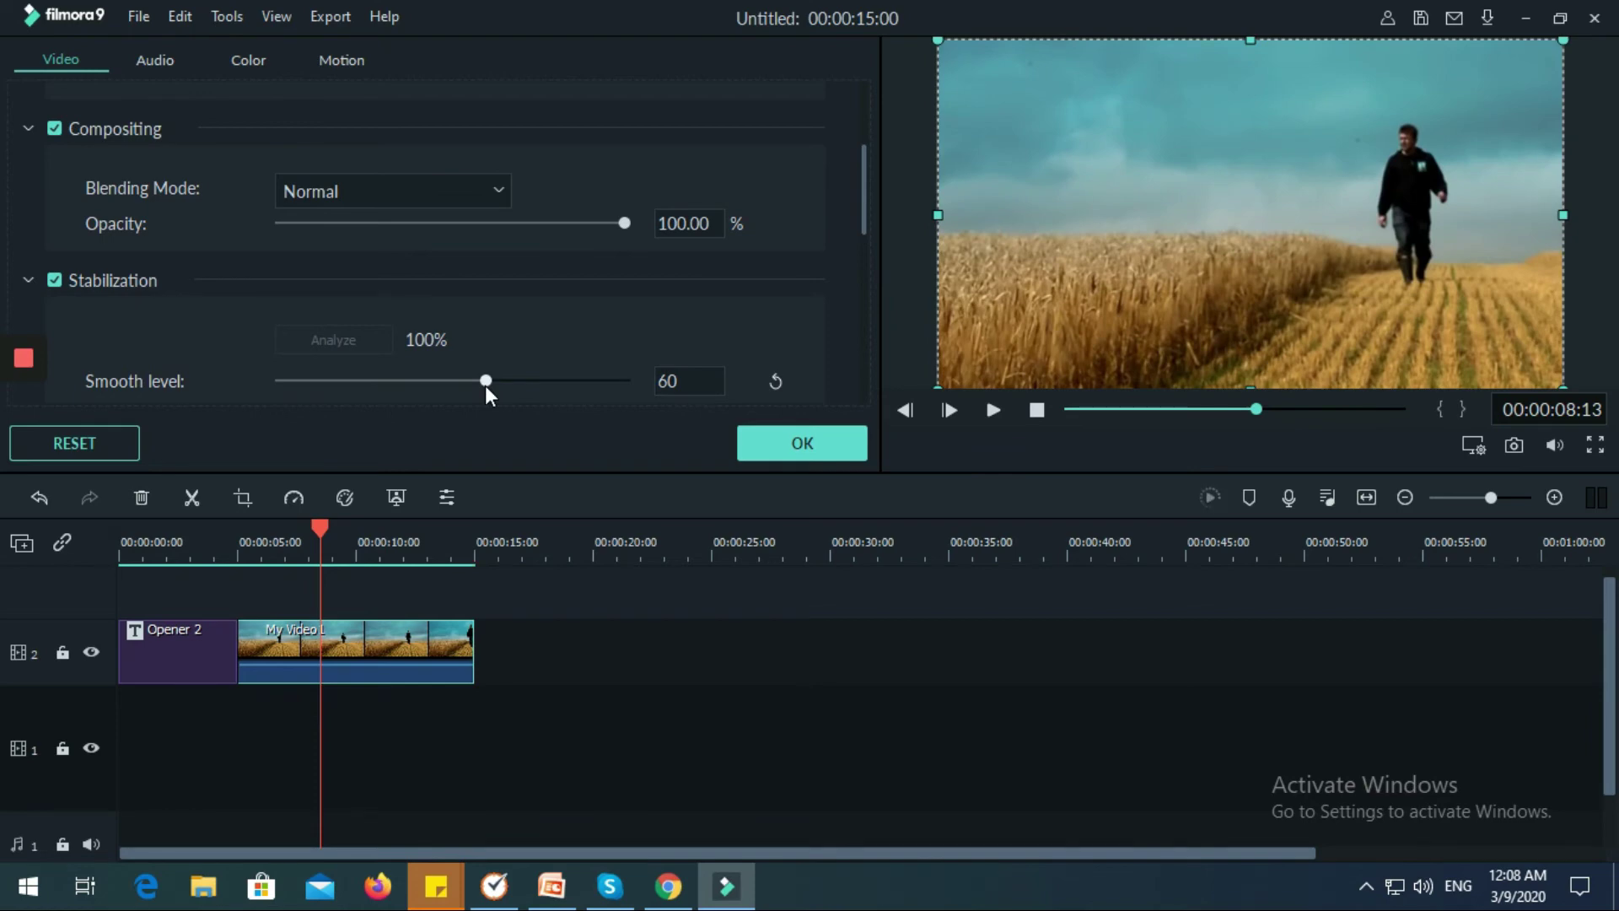
drag(487, 388, 562, 388)
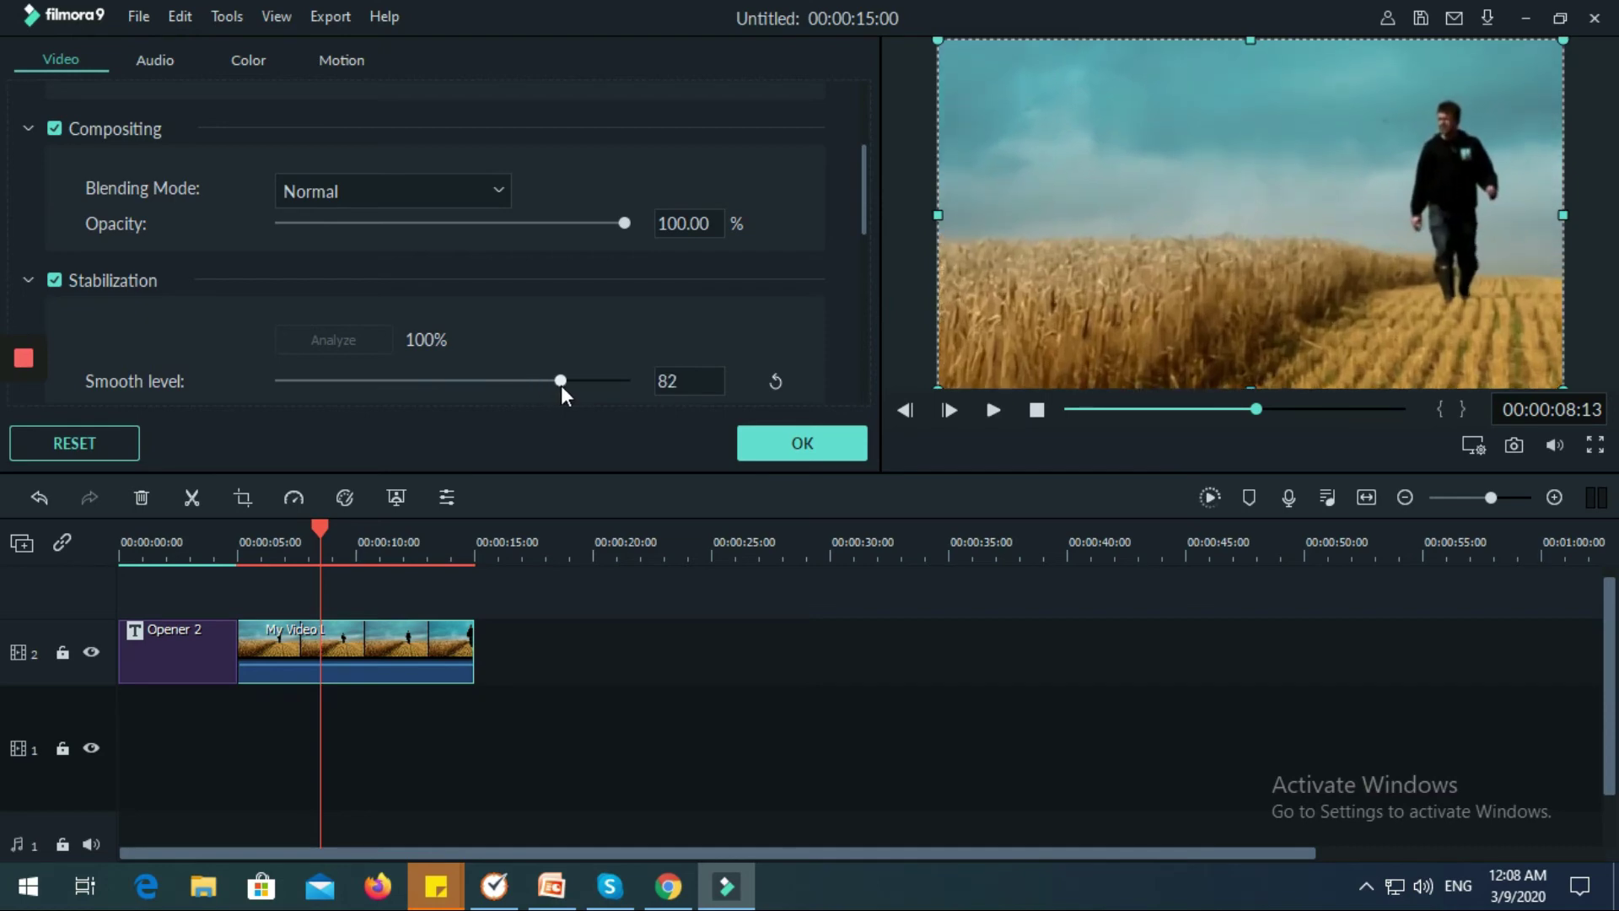
mouse_move(560, 386)
mouse_down()
mouse_move(540, 387)
mouse_move(587, 387)
mouse_move(570, 388)
mouse_up()
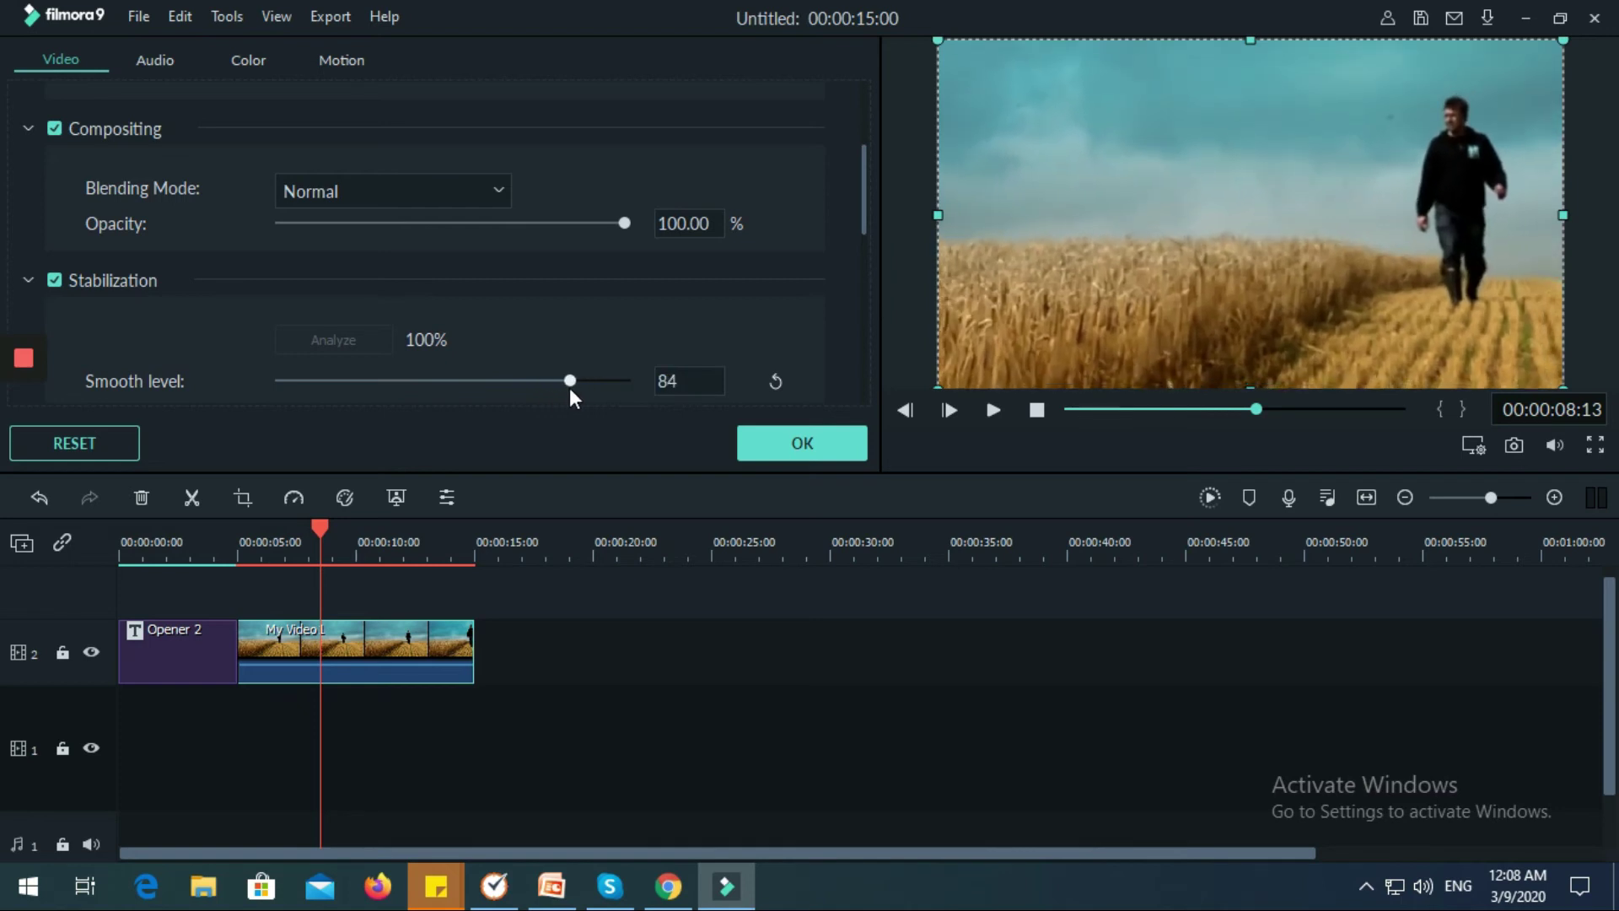
click(989, 409)
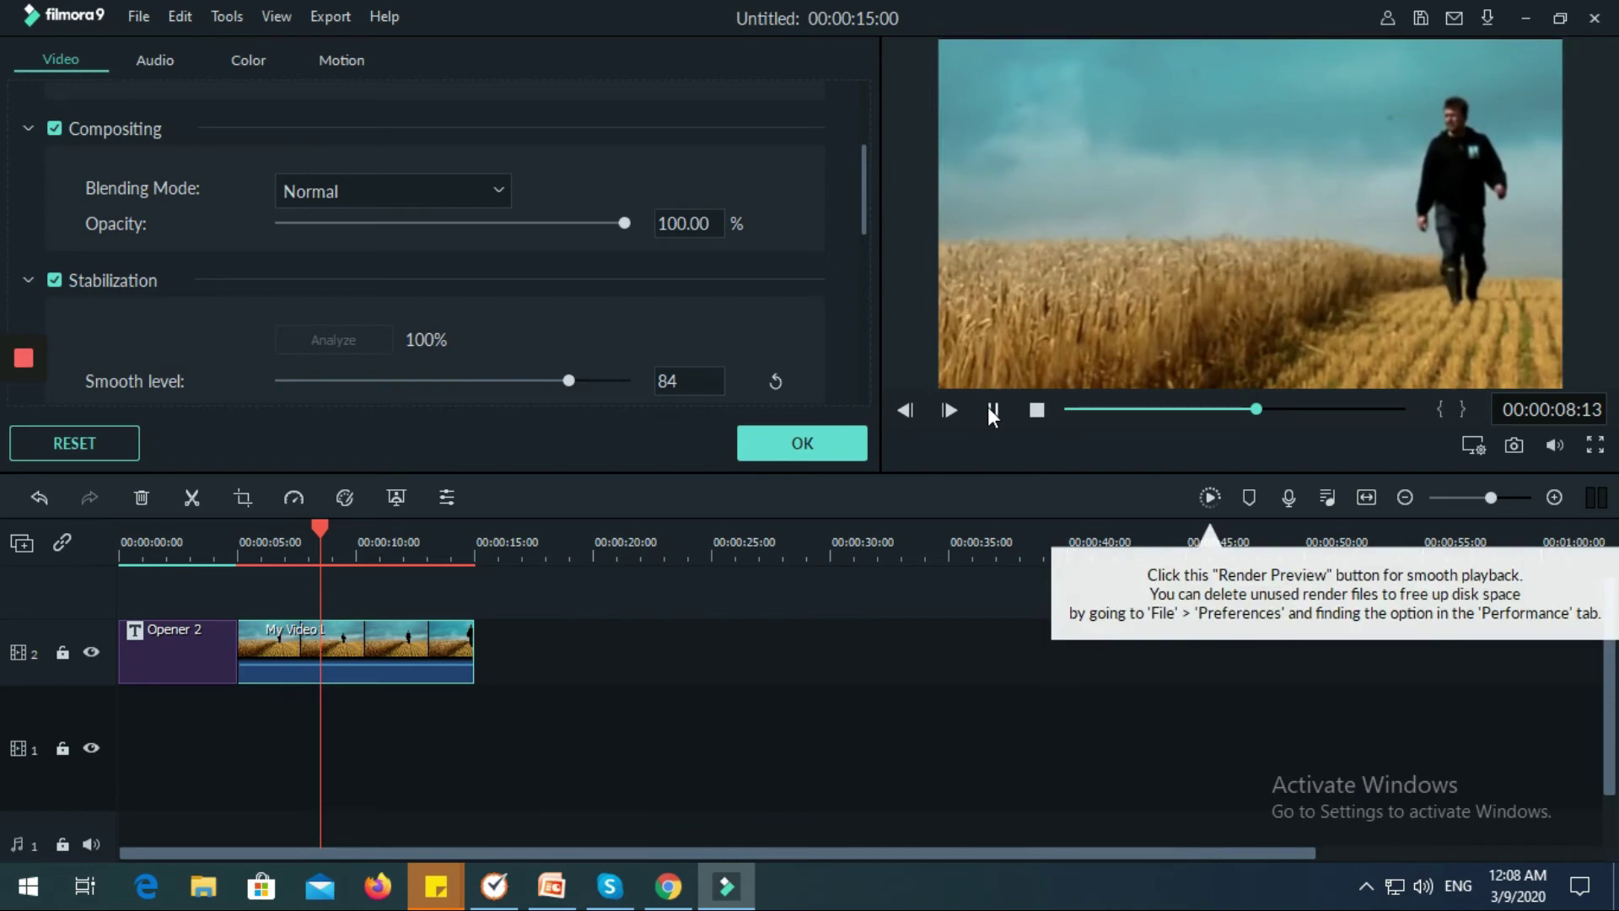
click(989, 406)
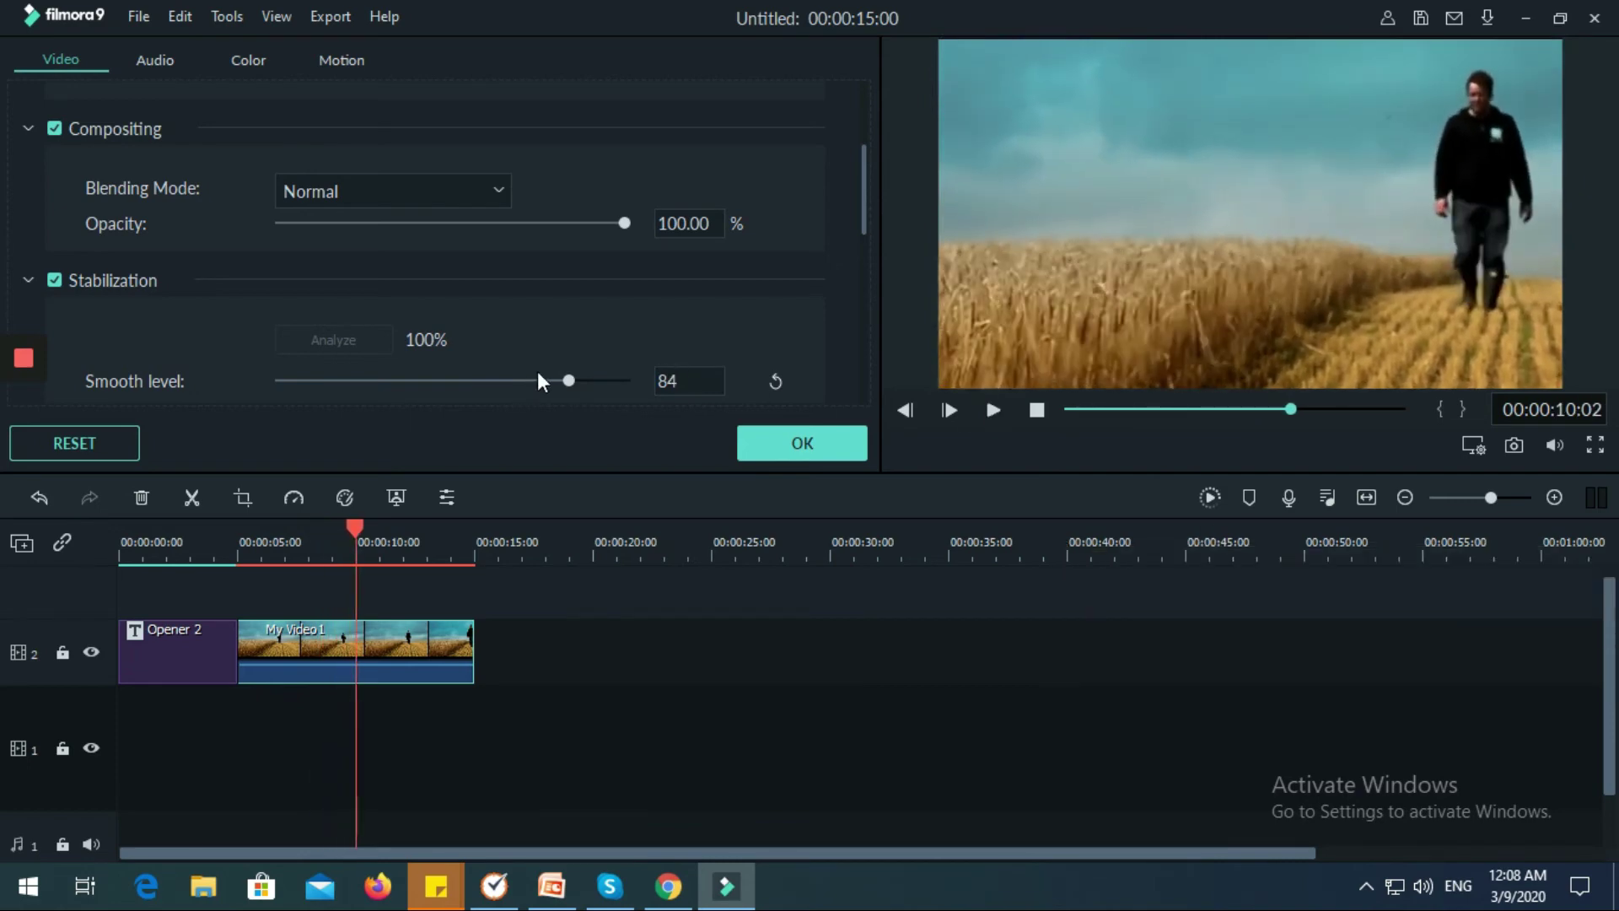
drag(569, 381, 614, 383)
click(807, 442)
click(990, 408)
click(989, 408)
Reopen the wheat-field clip's settings, lower Smooth level to 40, and confirm with OK
double_click(1084, 241)
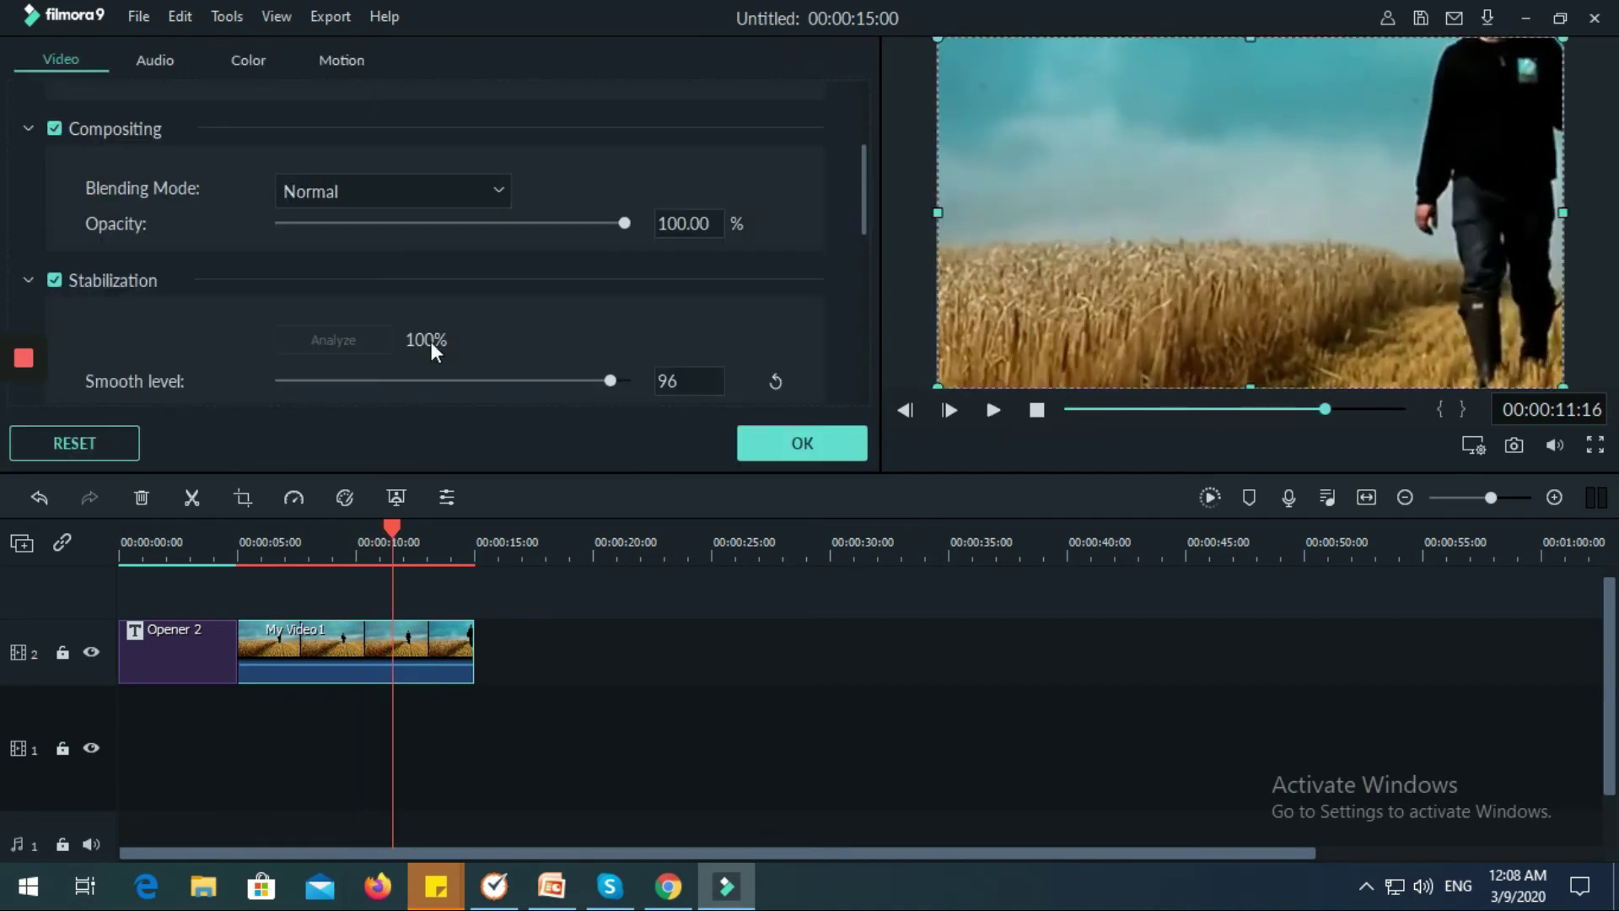
drag(619, 381, 427, 377)
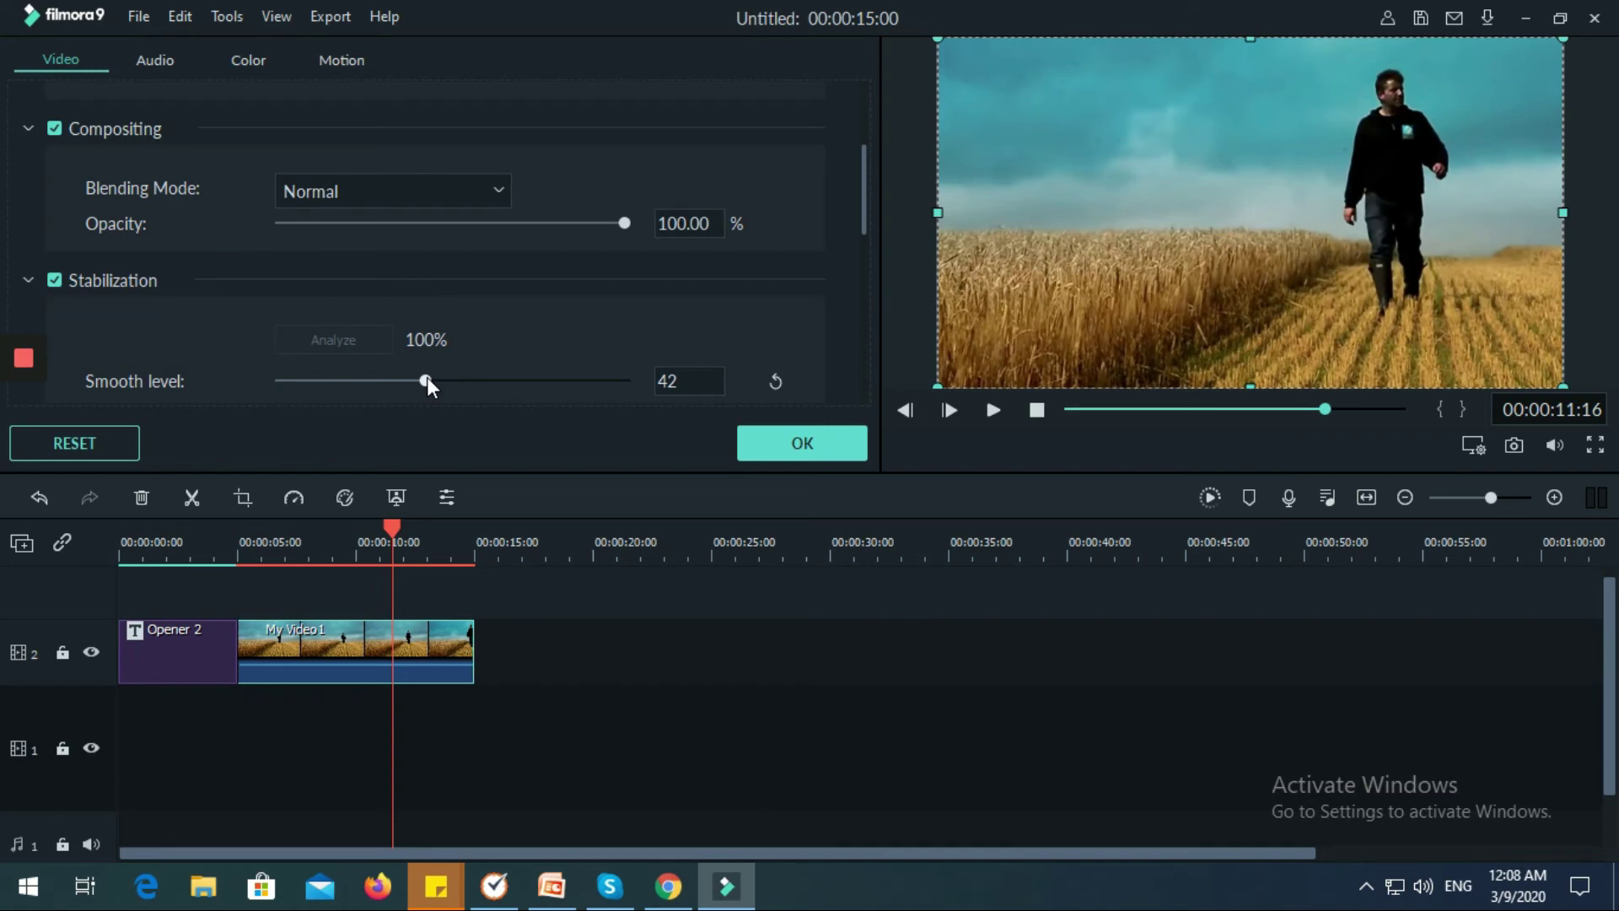
mouse_move(427, 377)
mouse_down()
mouse_move(447, 380)
mouse_move(418, 381)
mouse_up()
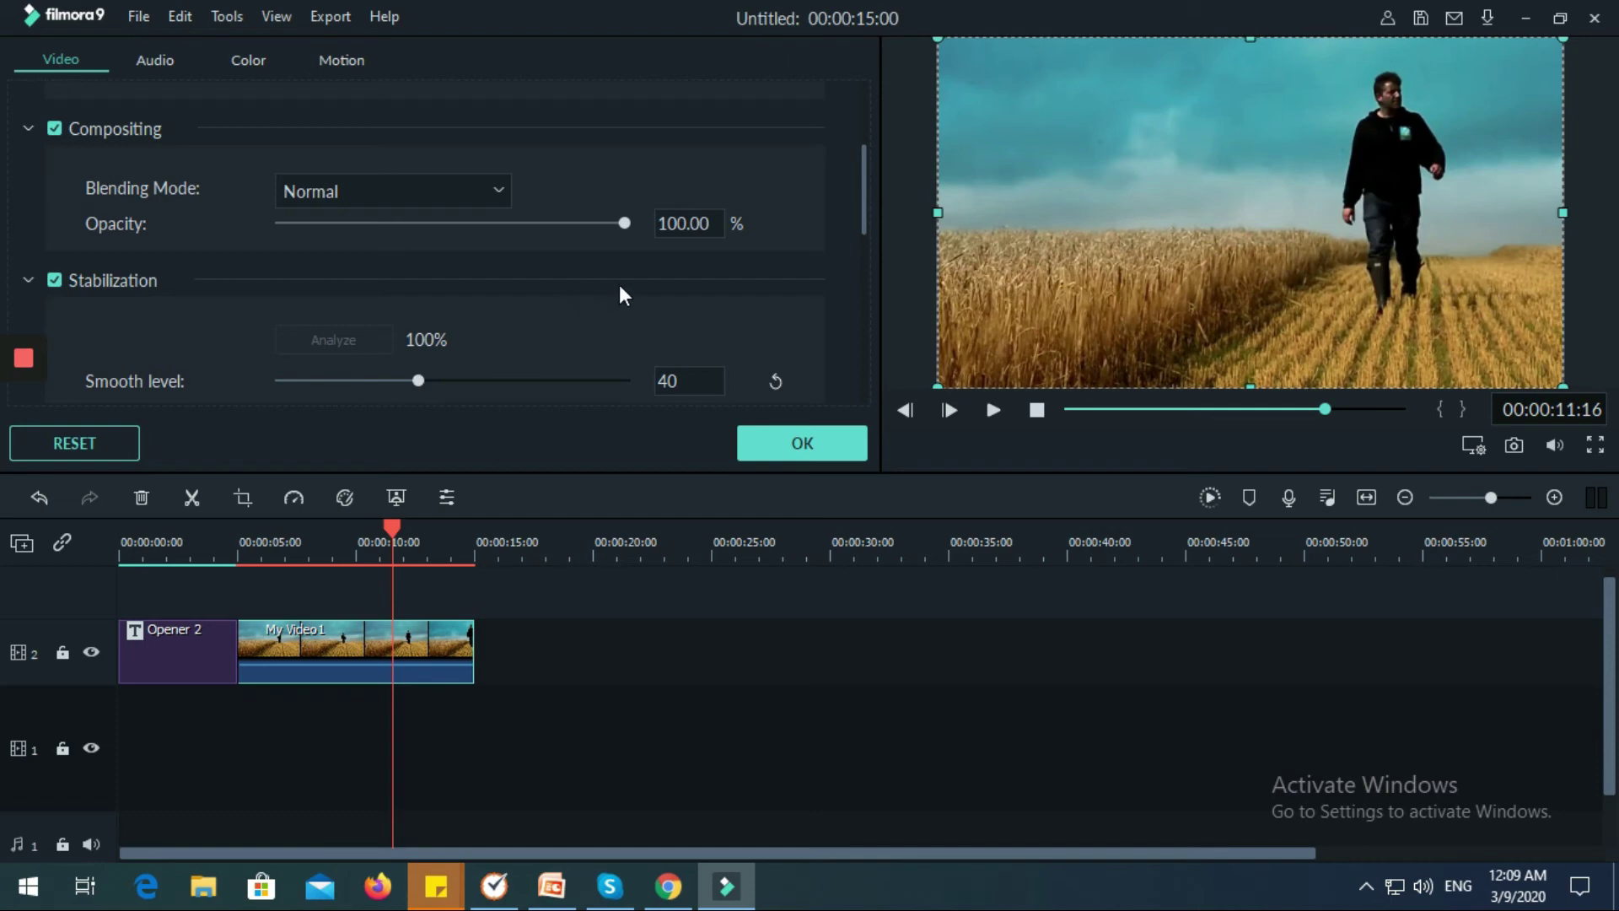
click(837, 447)
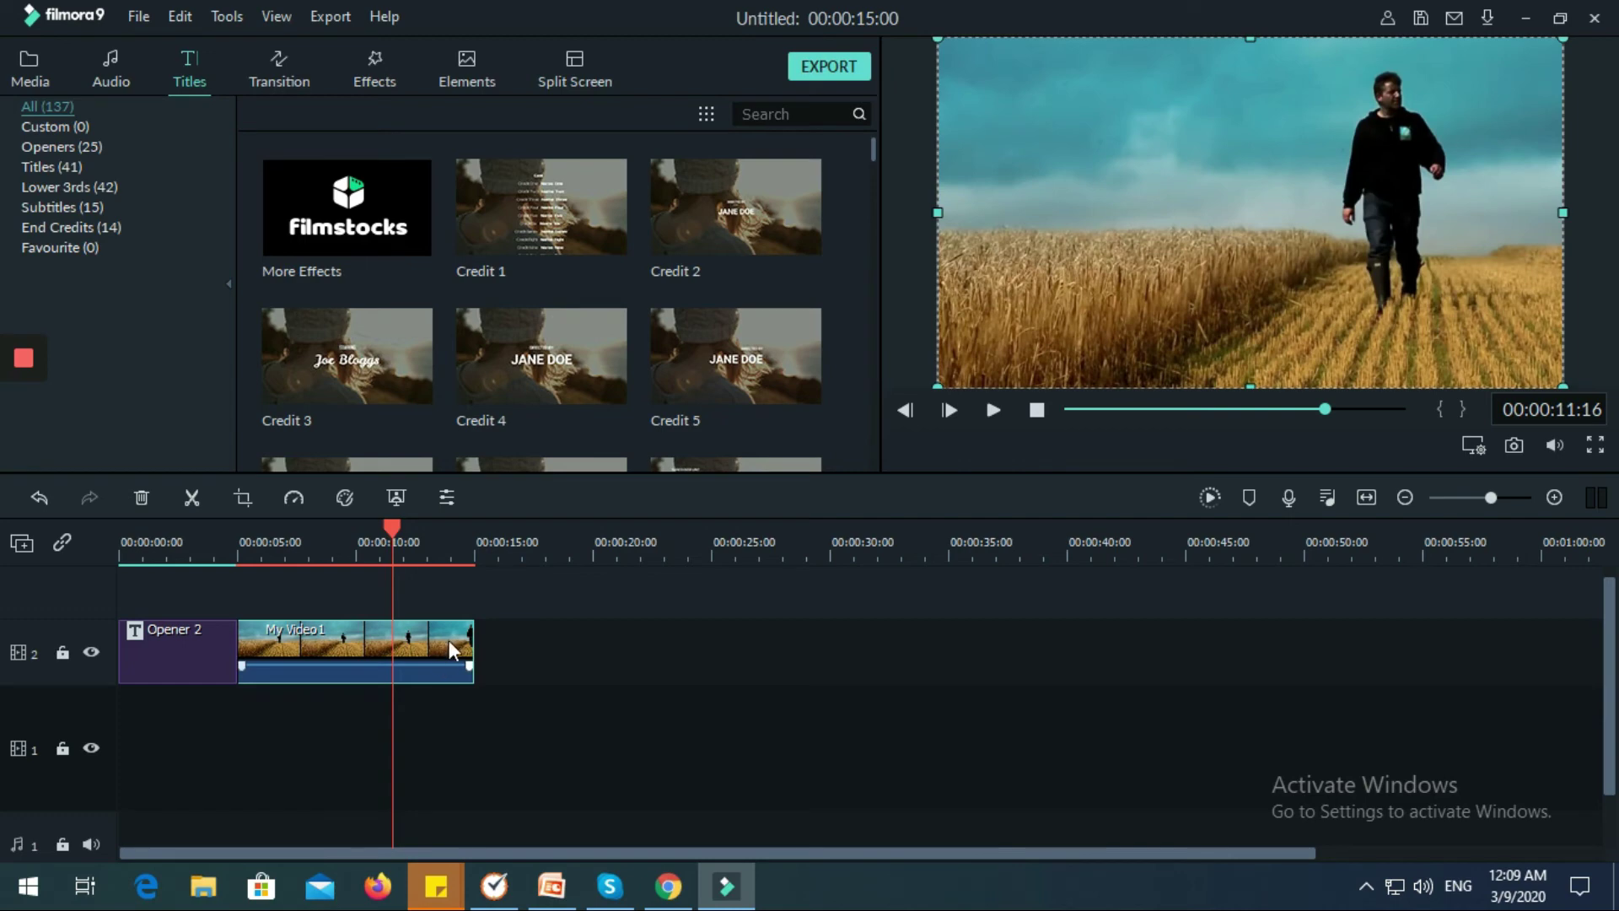
Move My Video1 on track 2 to start near 00:00:10:00 and preview it from the clip
drag(427, 644, 589, 658)
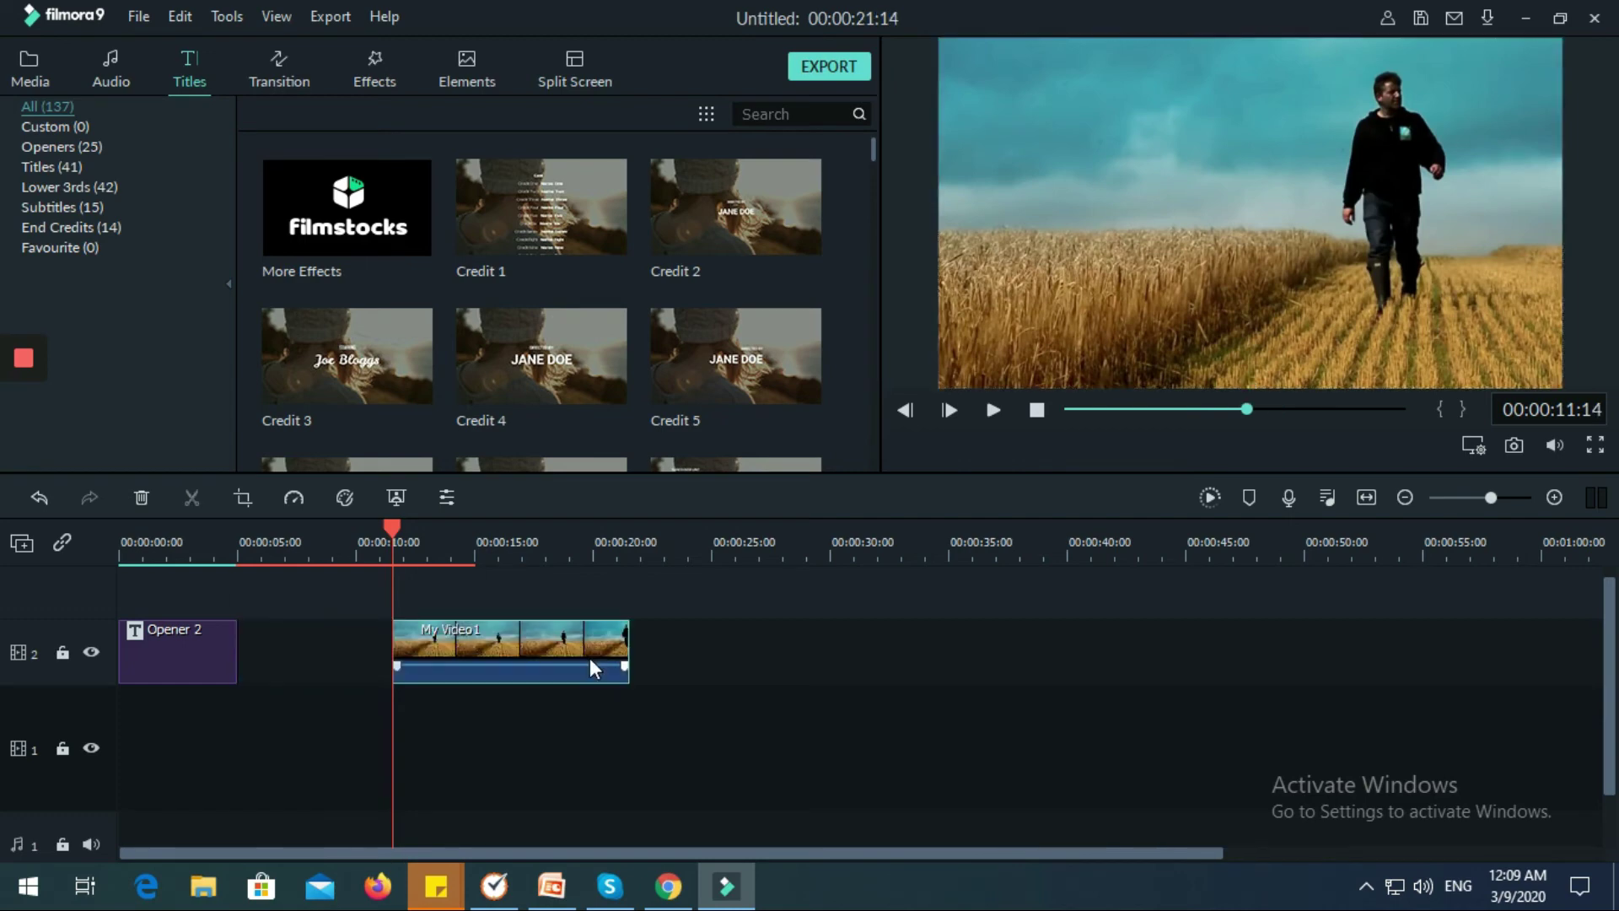
drag(1245, 409, 999, 413)
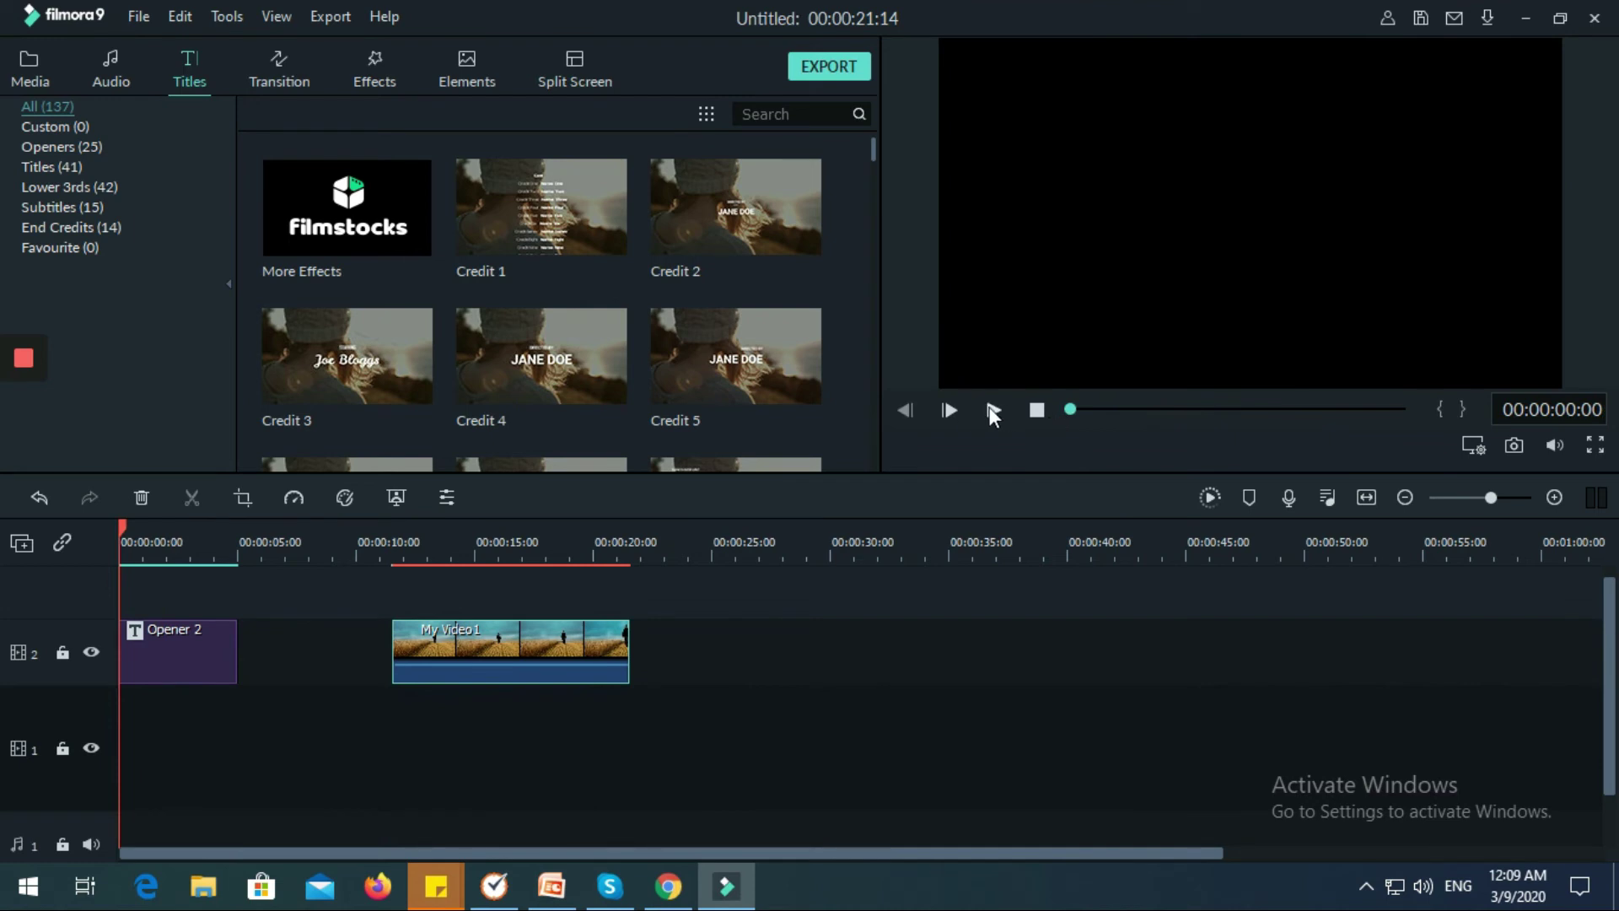
drag(124, 527, 402, 529)
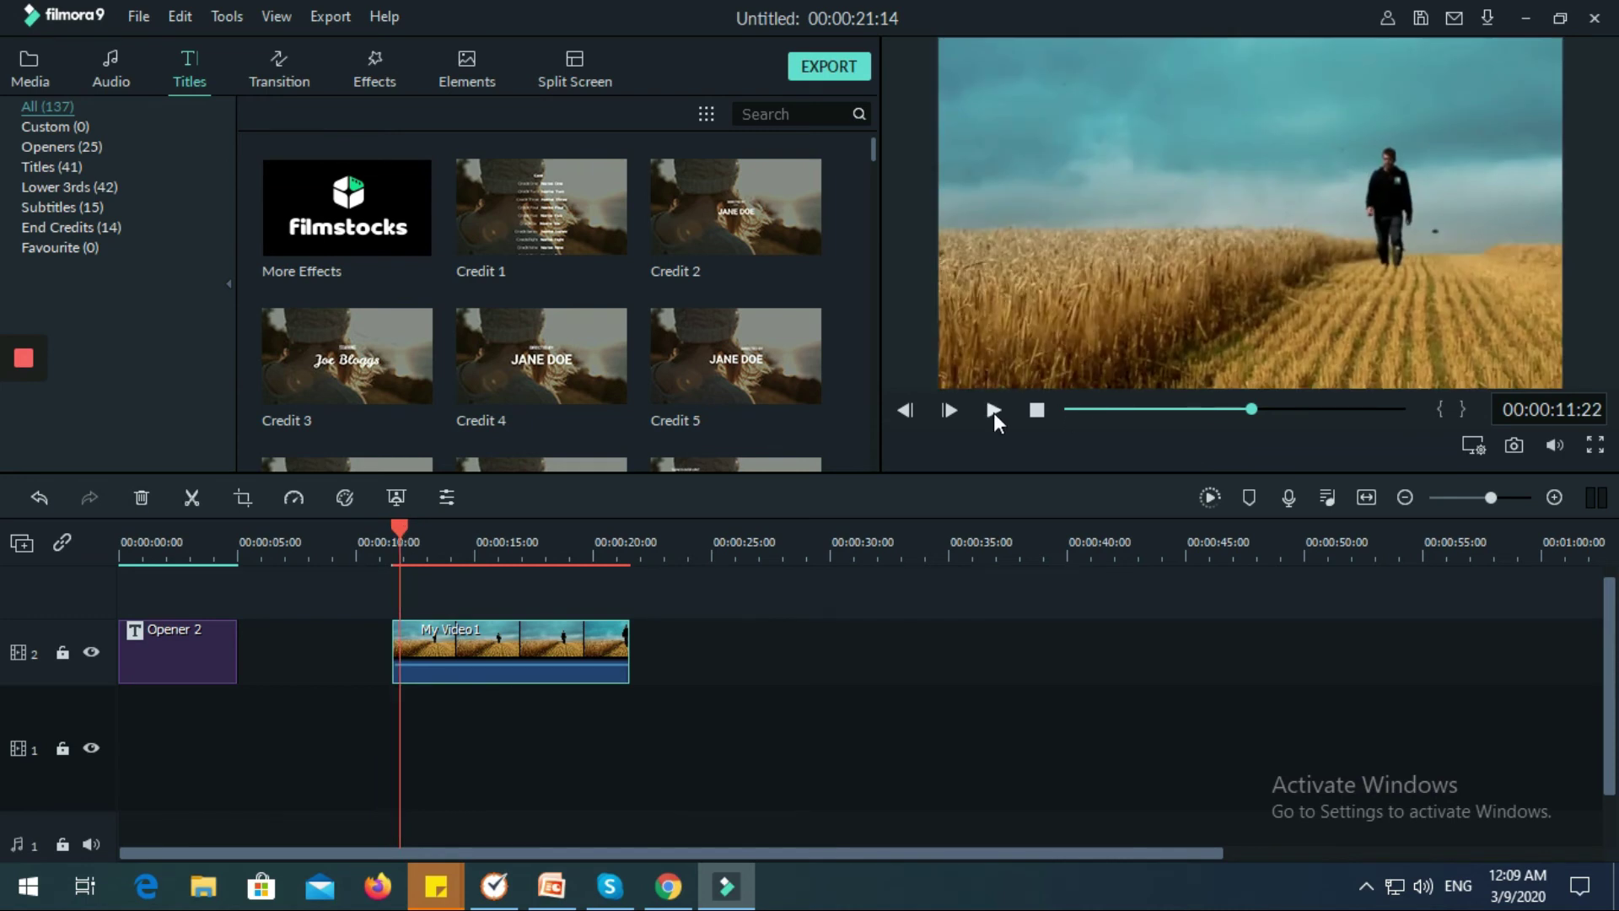
click(993, 410)
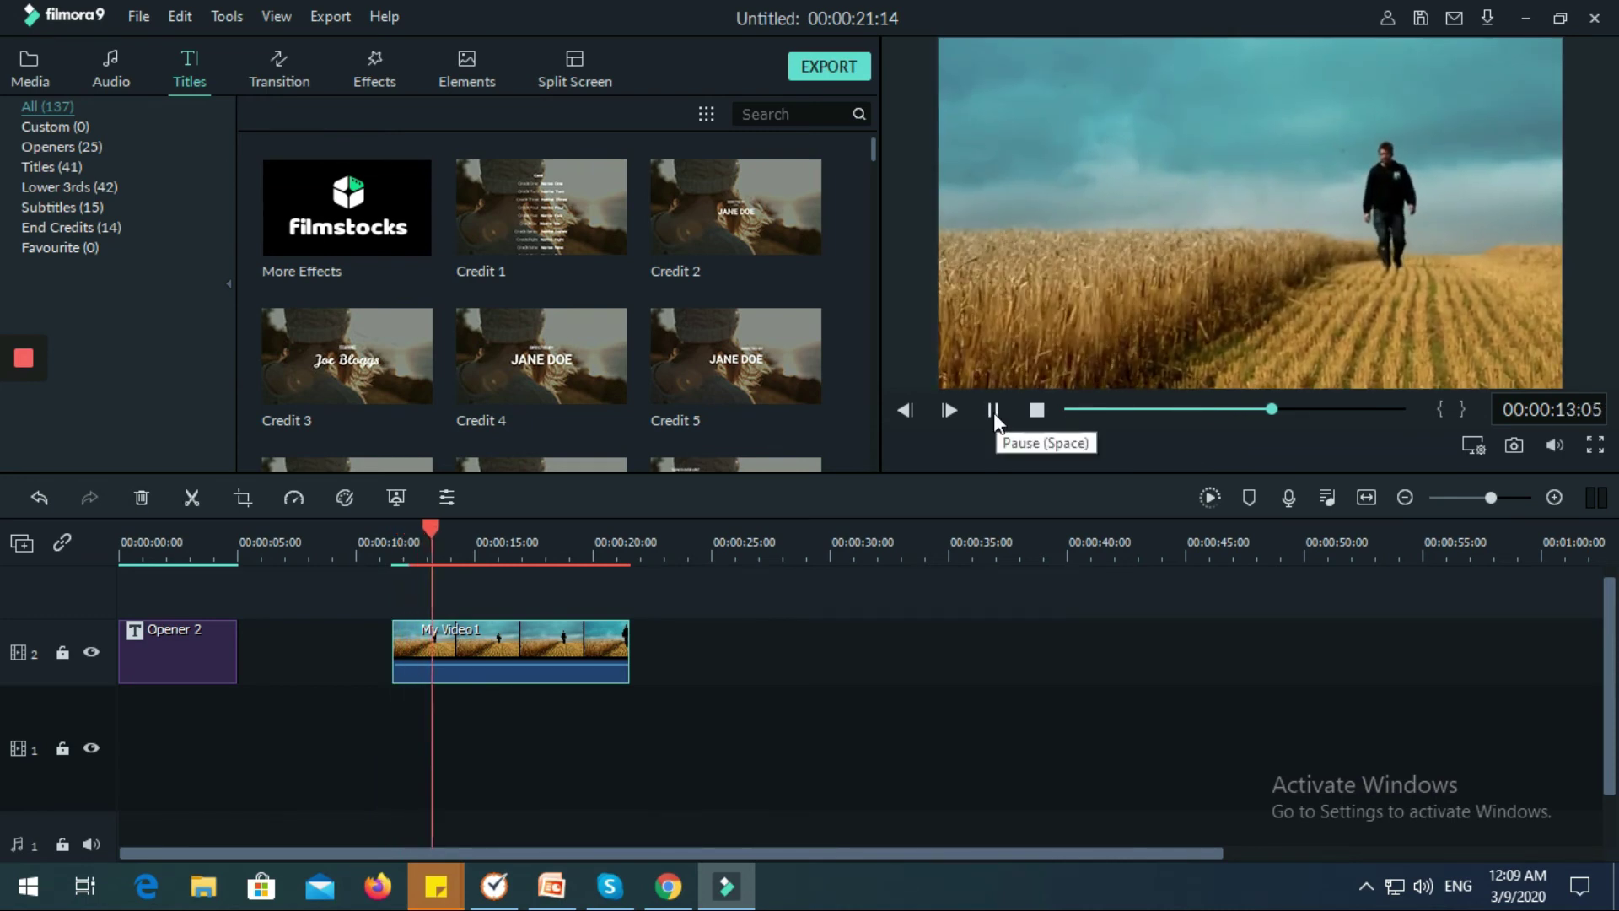
click(994, 413)
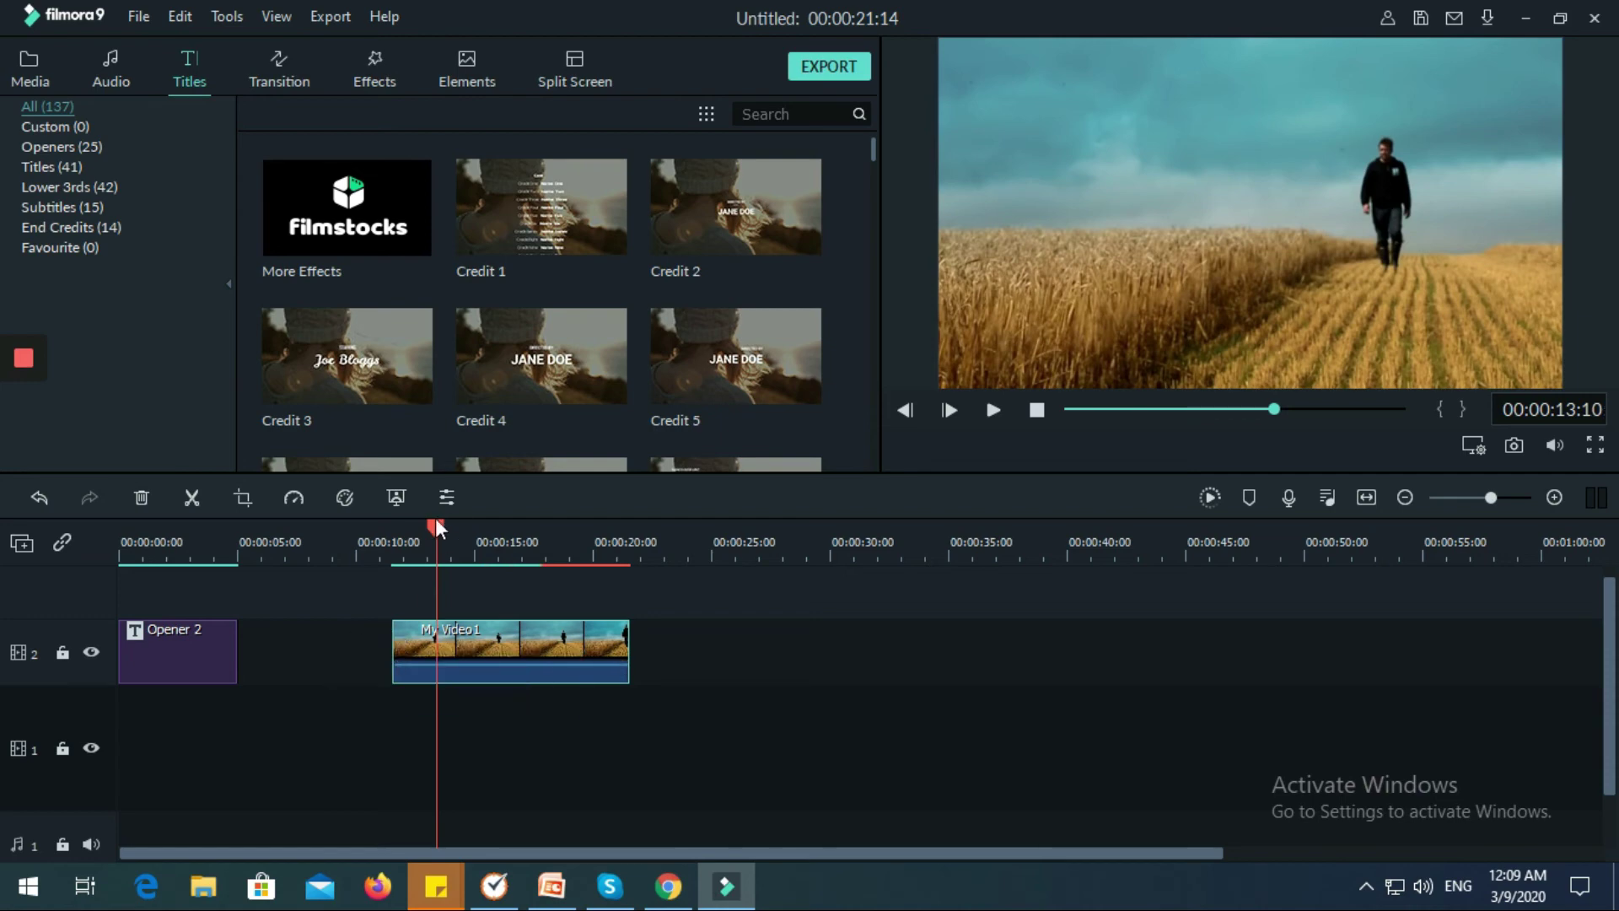
Trim 00:00:01:19 off My Video1 so it lasts 00:00:08:06, then play it back
drag(435, 523, 397, 548)
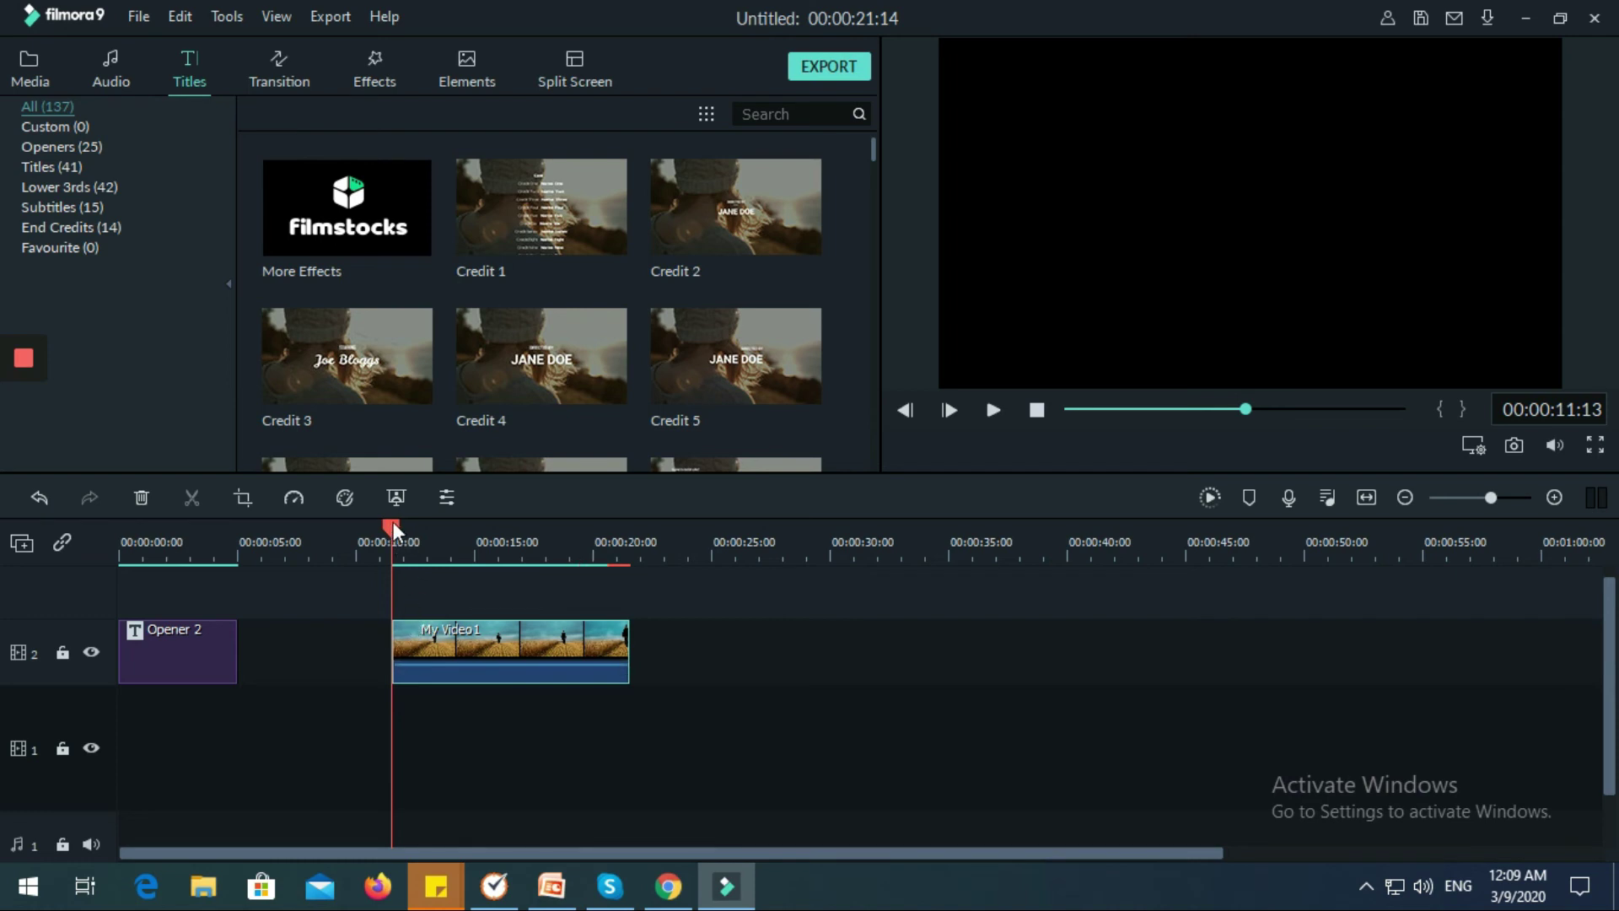
drag(393, 523, 435, 530)
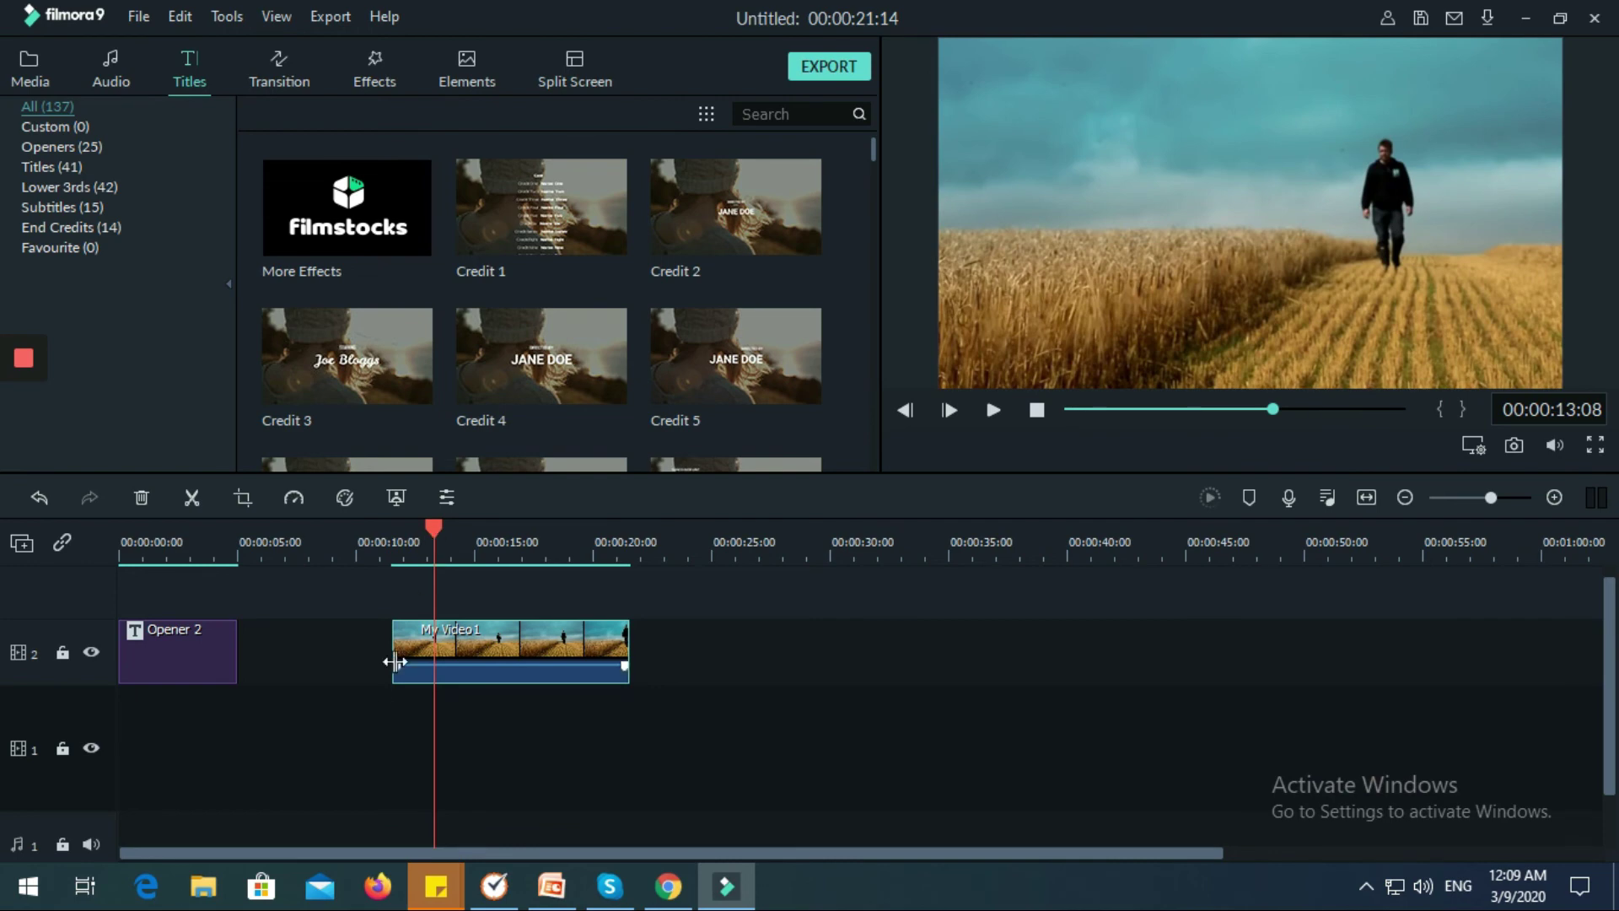
drag(392, 644, 431, 644)
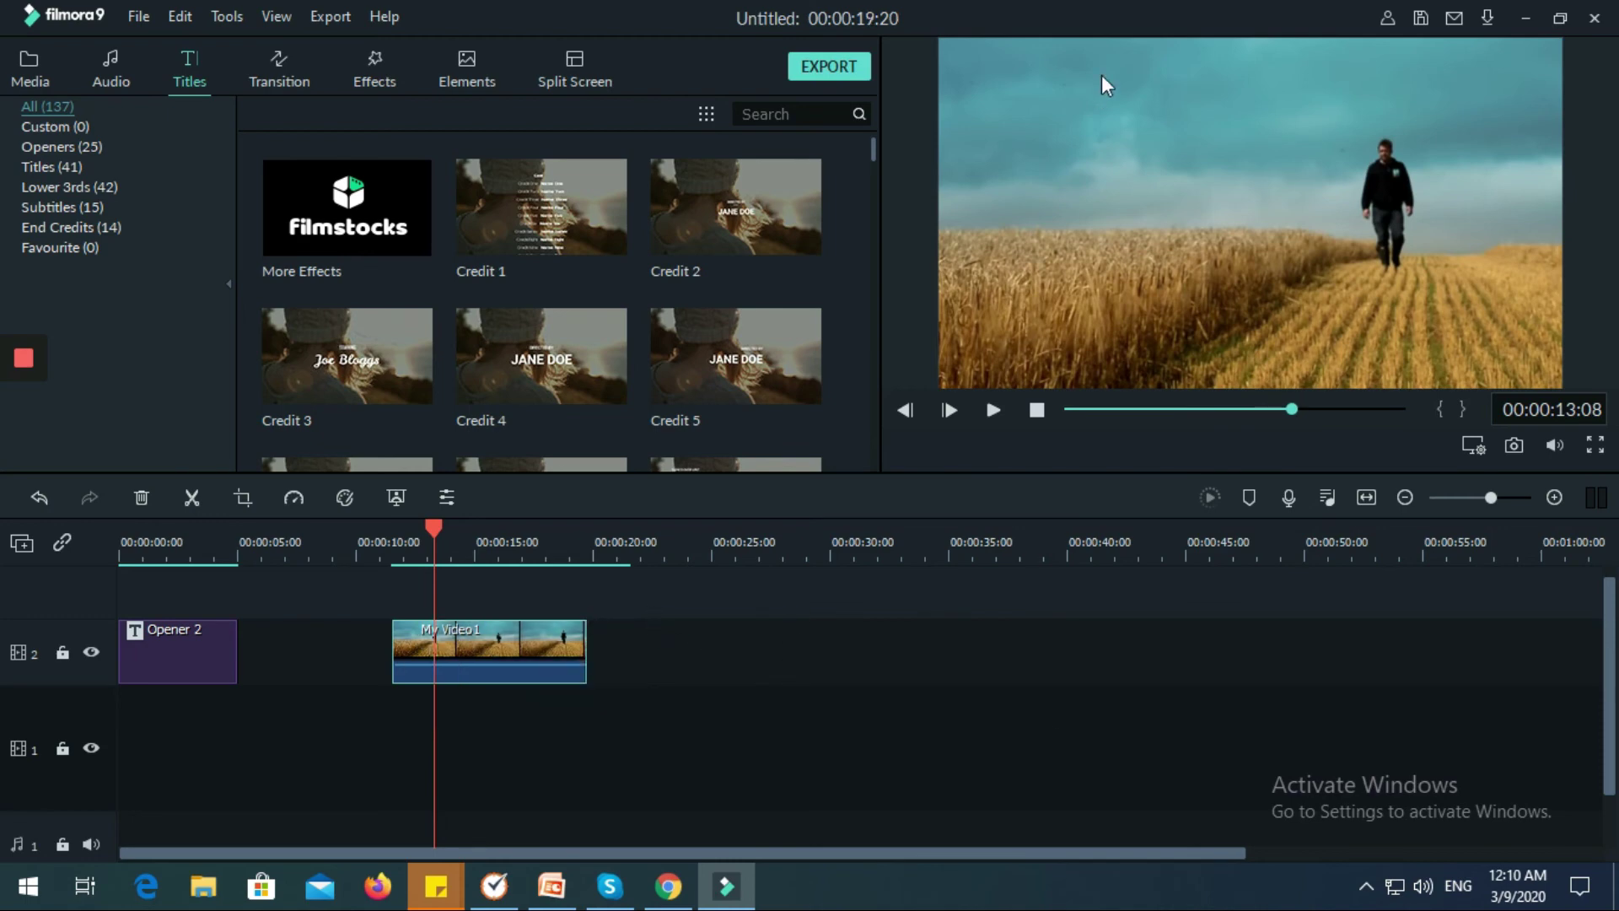
key(space)
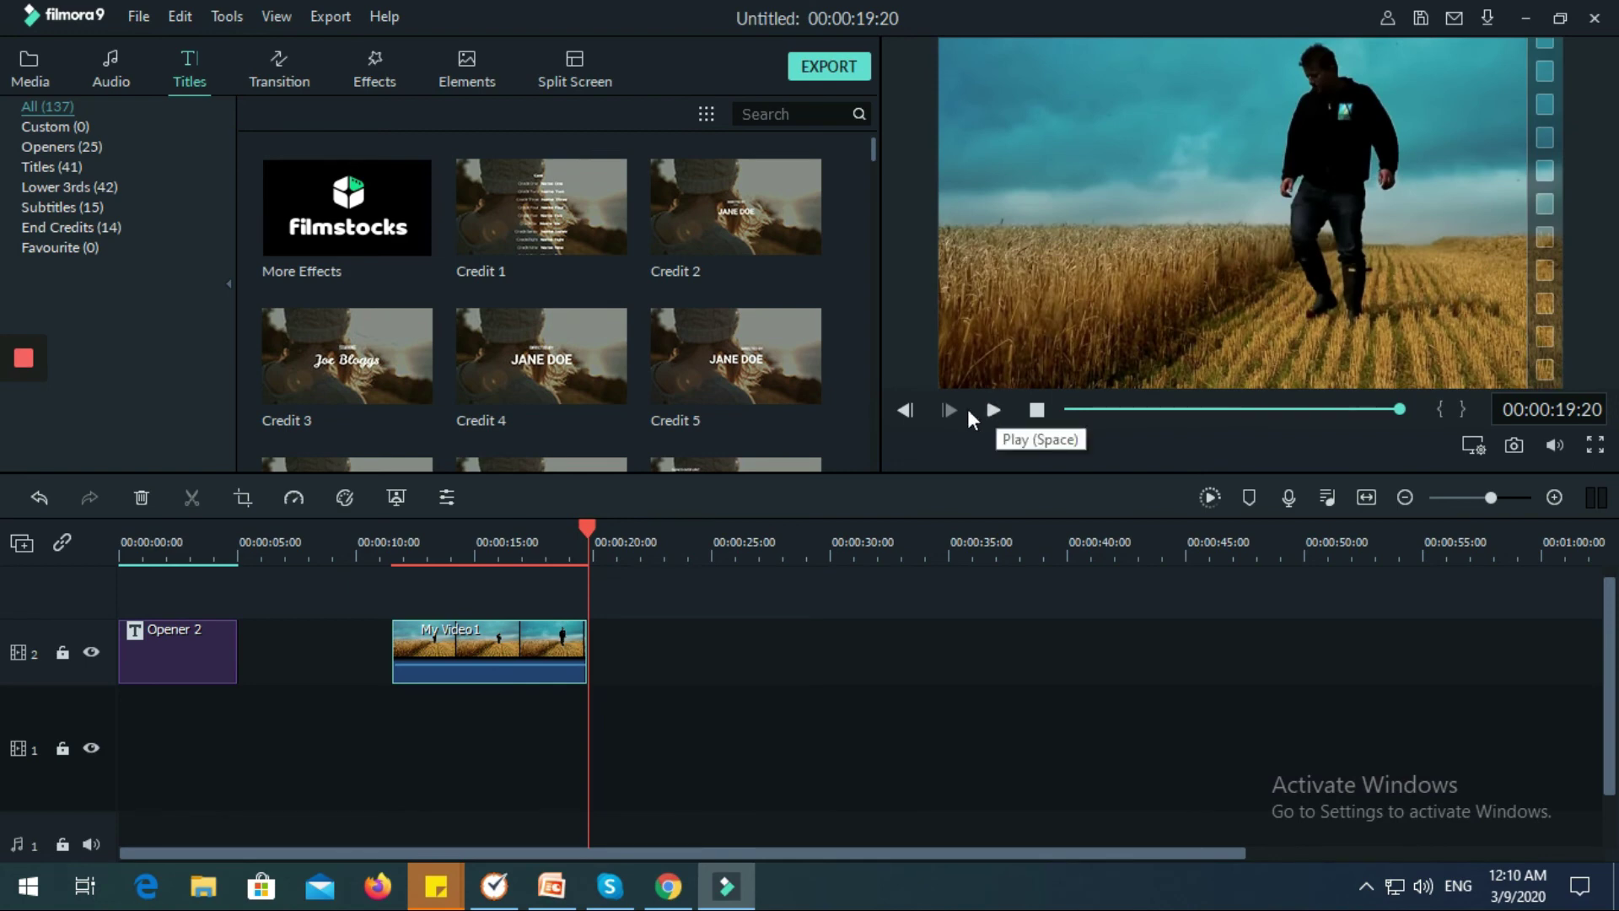
Slide My Video1 left against Opener 2 to close the gap, then replay from 5 seconds
drag(523, 658, 361, 644)
drag(591, 530, 227, 550)
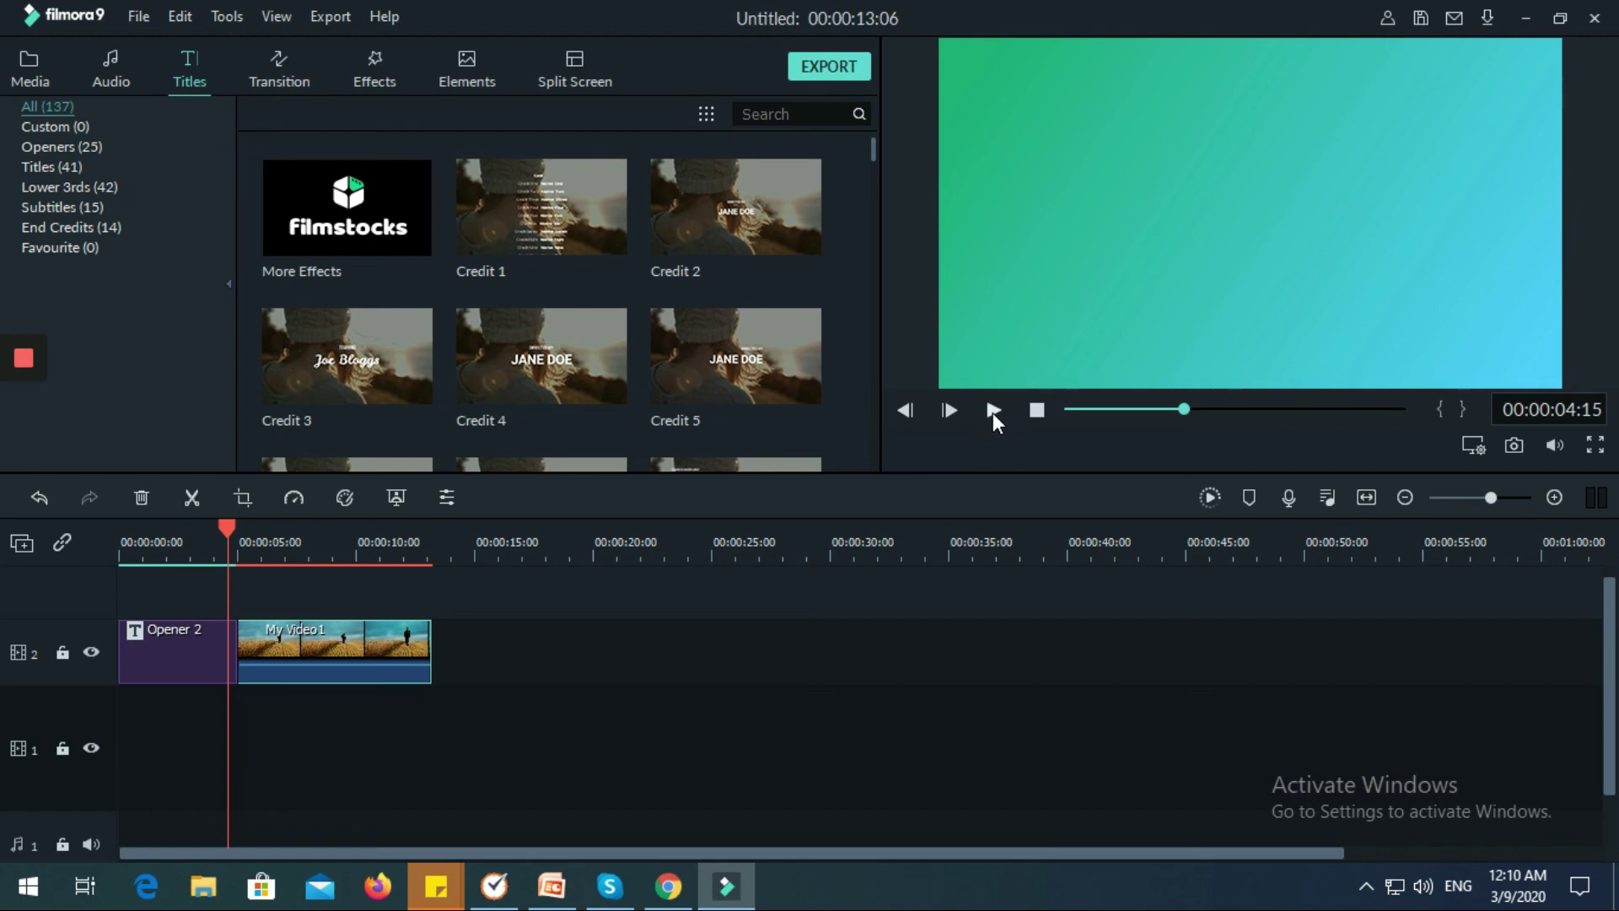
click(993, 410)
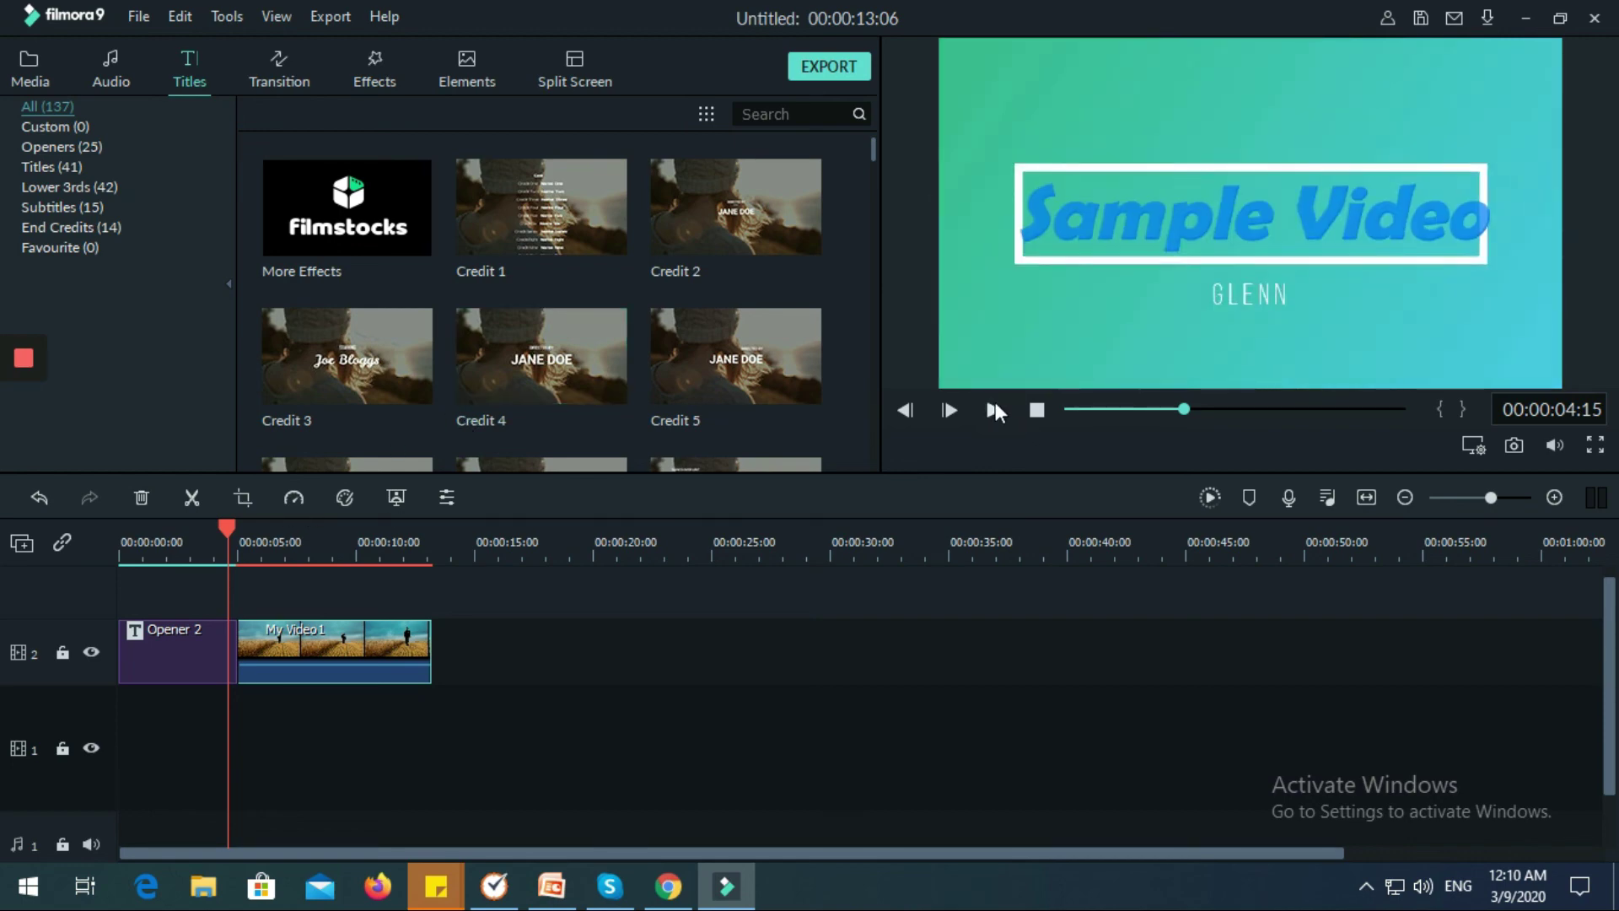
click(992, 410)
drag(307, 530, 238, 538)
click(992, 410)
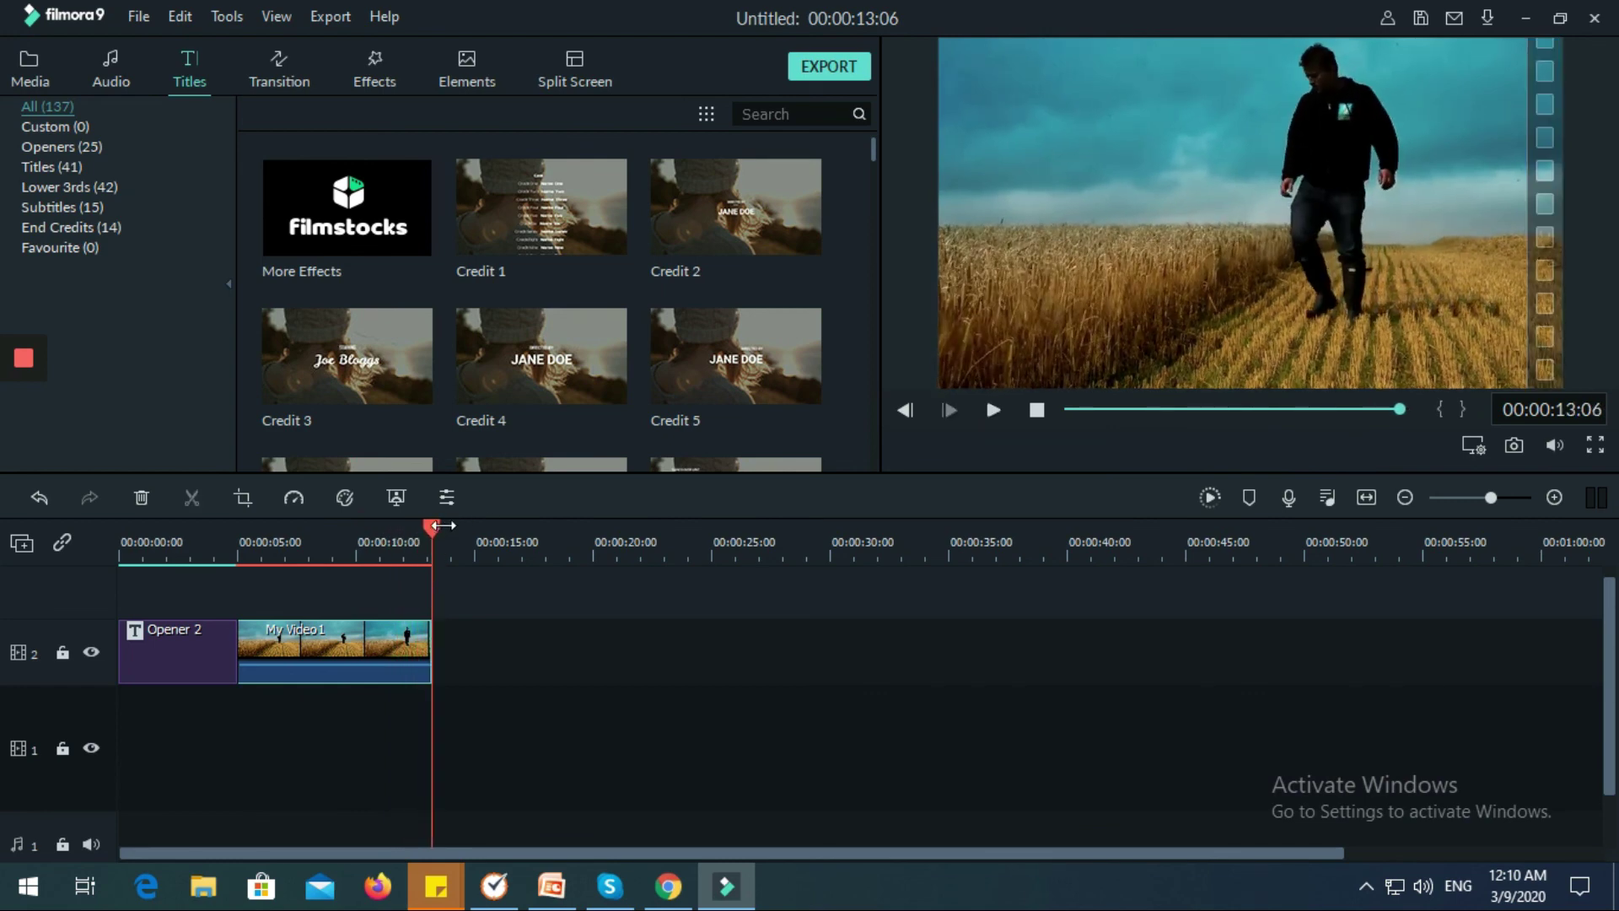
Move My Video1 to start at the 06:08 playhead and scrub to its end
drag(436, 527, 268, 526)
drag(335, 658, 365, 657)
drag(262, 523, 460, 574)
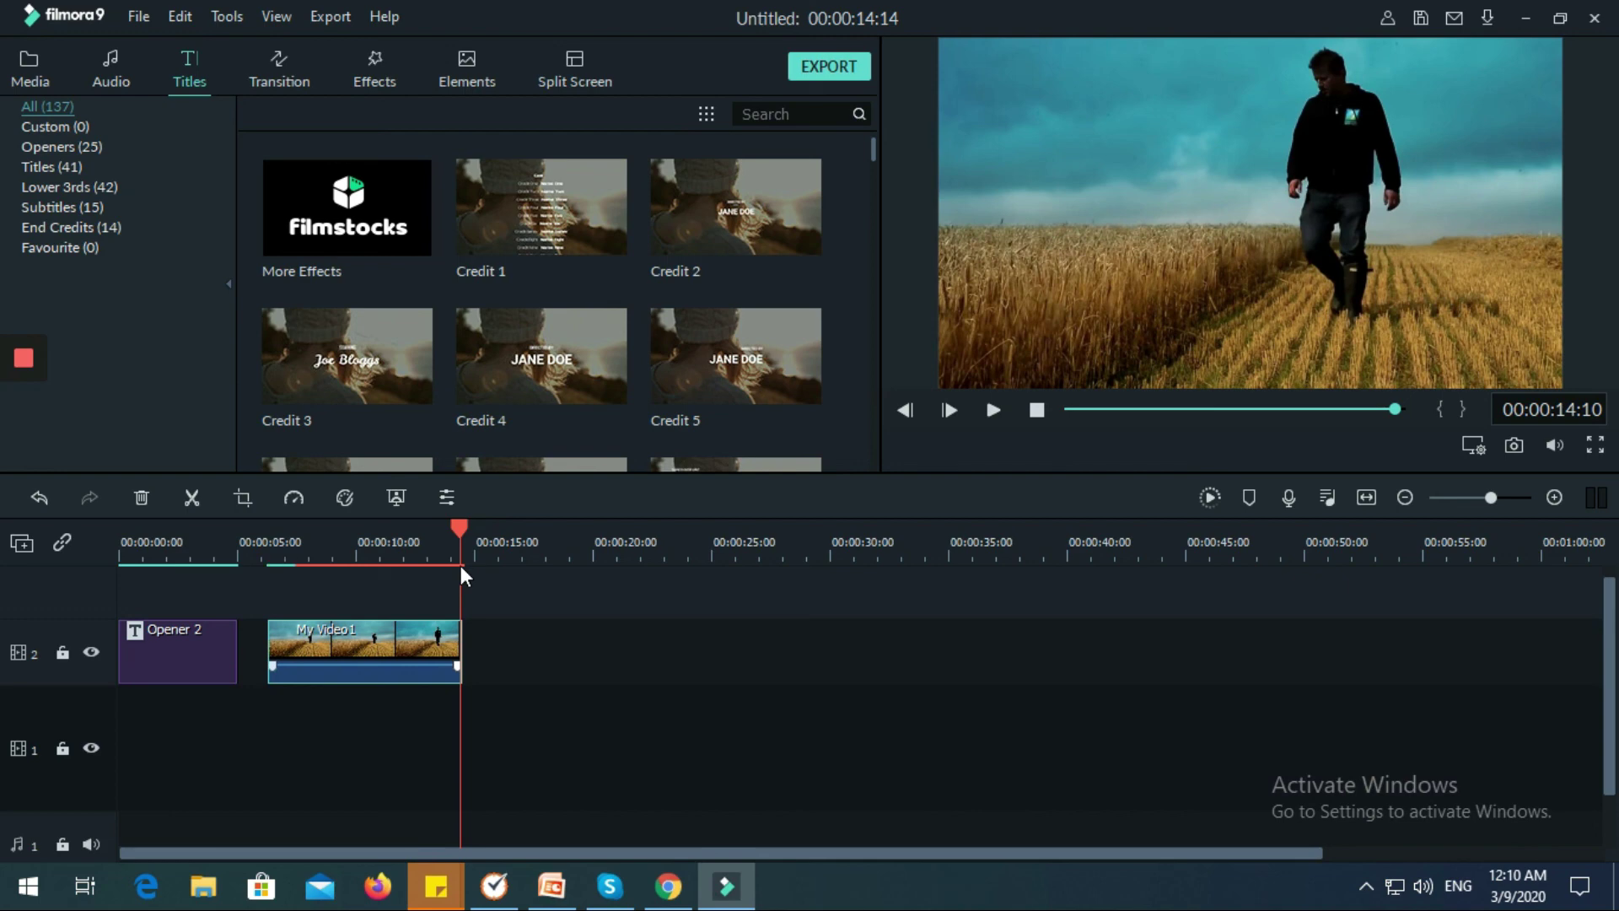
drag(462, 567, 464, 568)
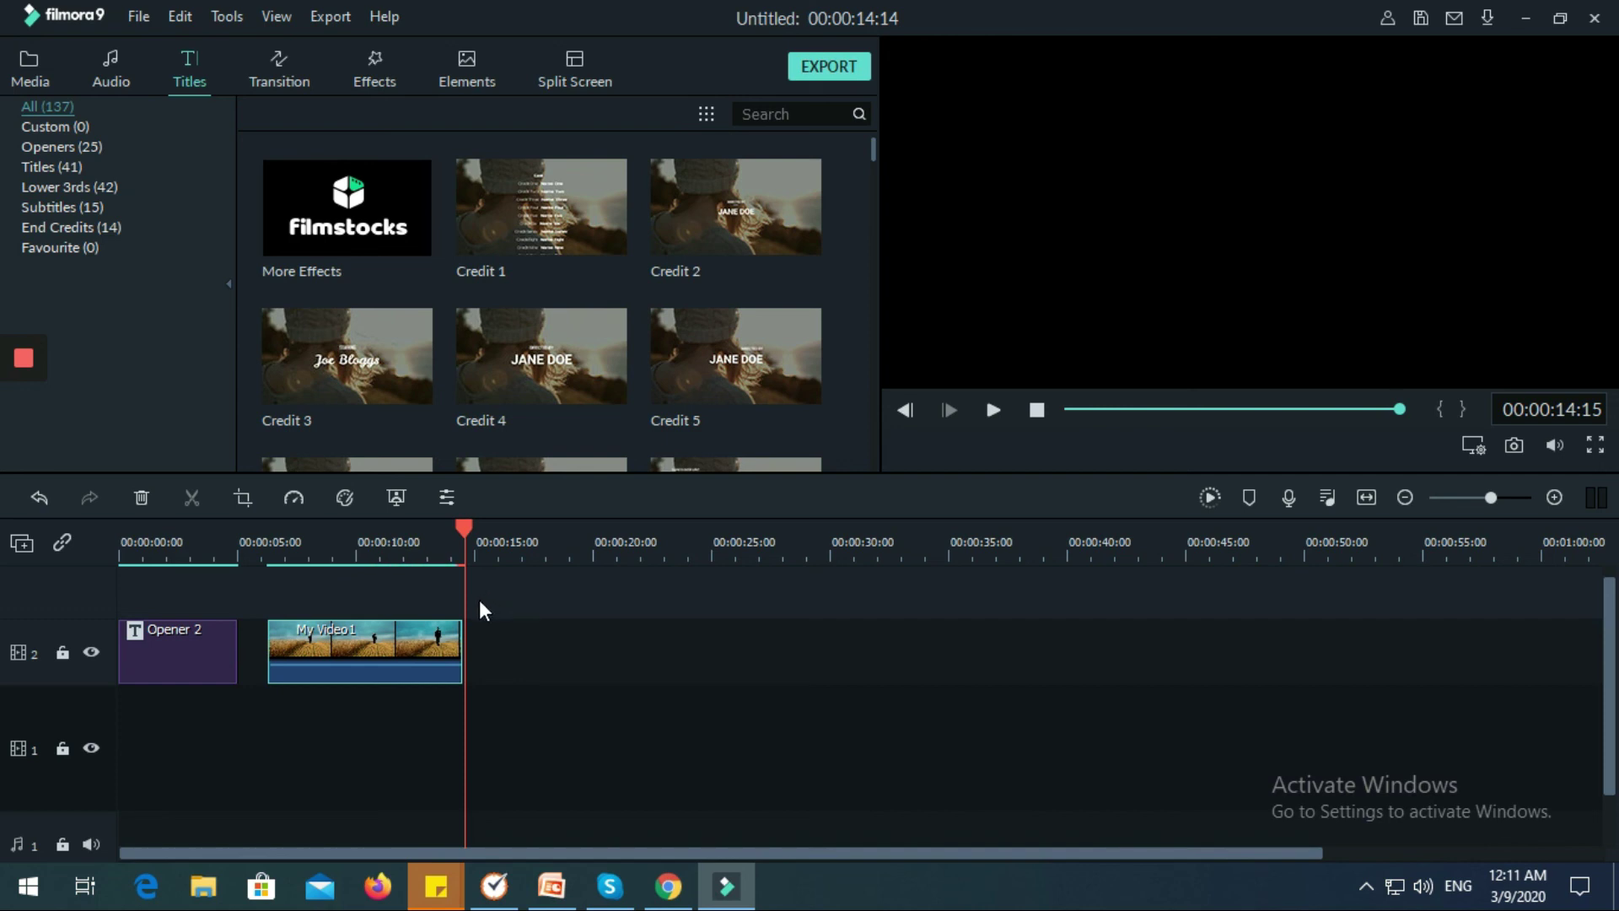
Trim My Video1's end to a 00:00:02:20 duration and play the shortened clip
click(363, 628)
drag(267, 631, 397, 632)
drag(462, 540, 269, 550)
click(993, 410)
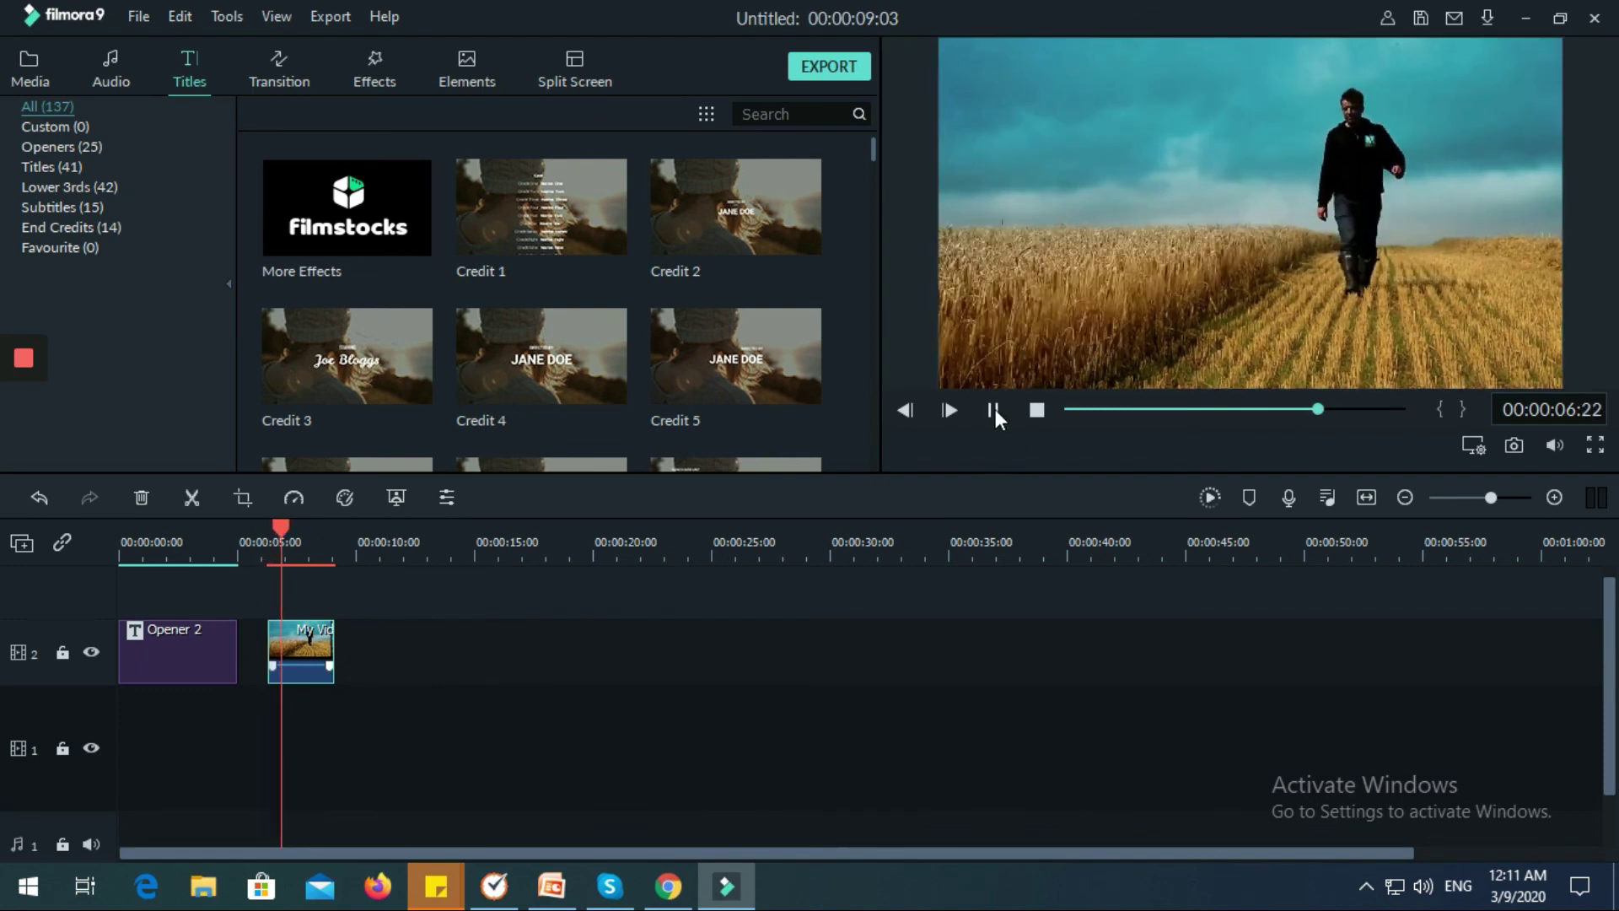